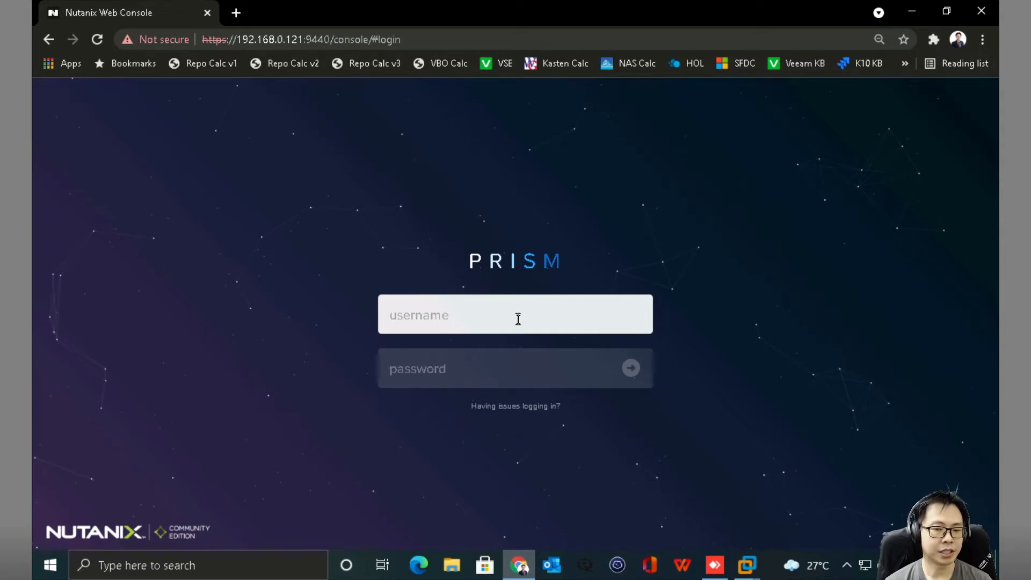
Sign in to Prism Element as admin with the administrator password.
{"action": "type", "text": "admin"}
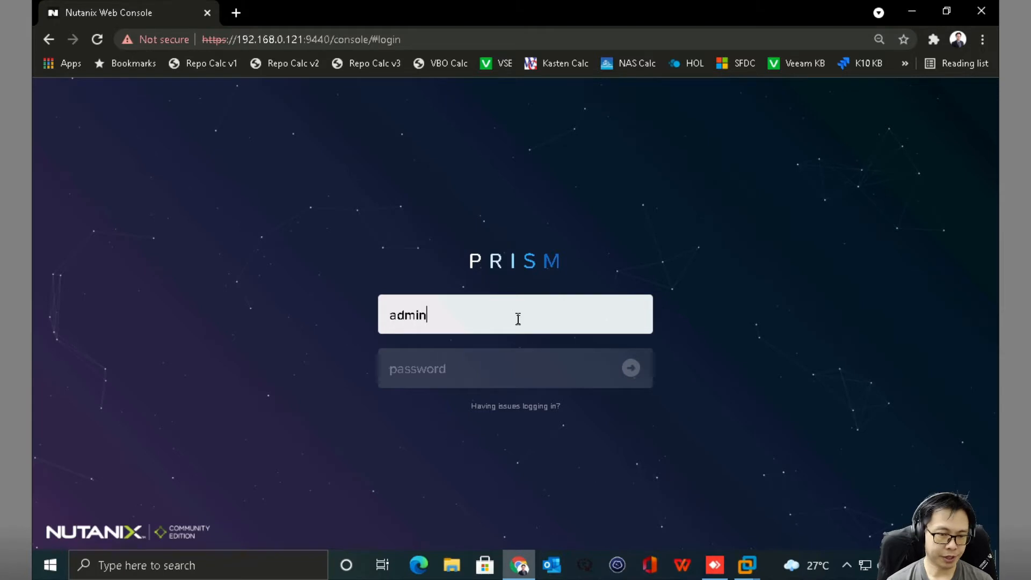
{"action": "key", "text": "Tab"}
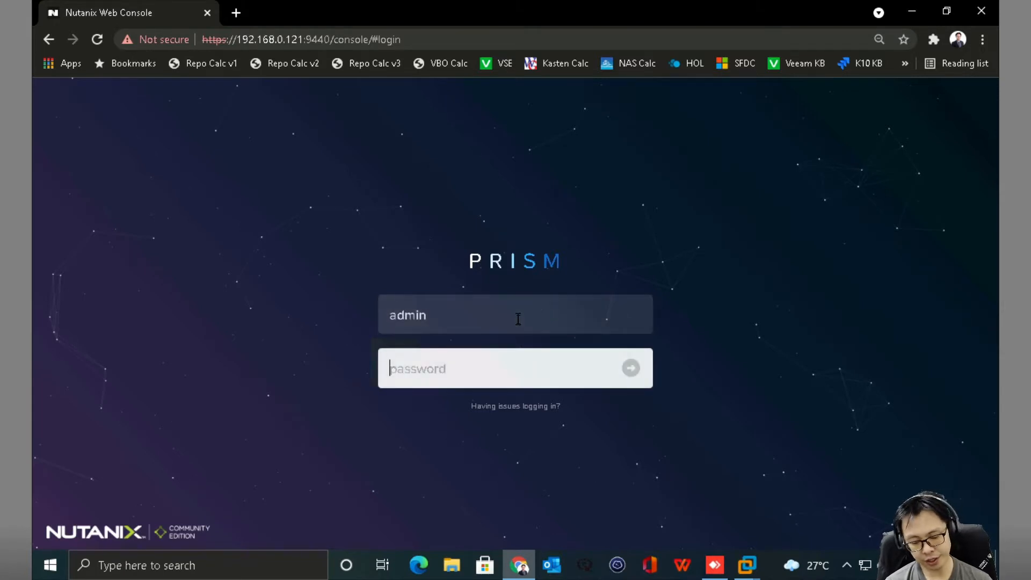
{"action": "type", "text": "••••••"}
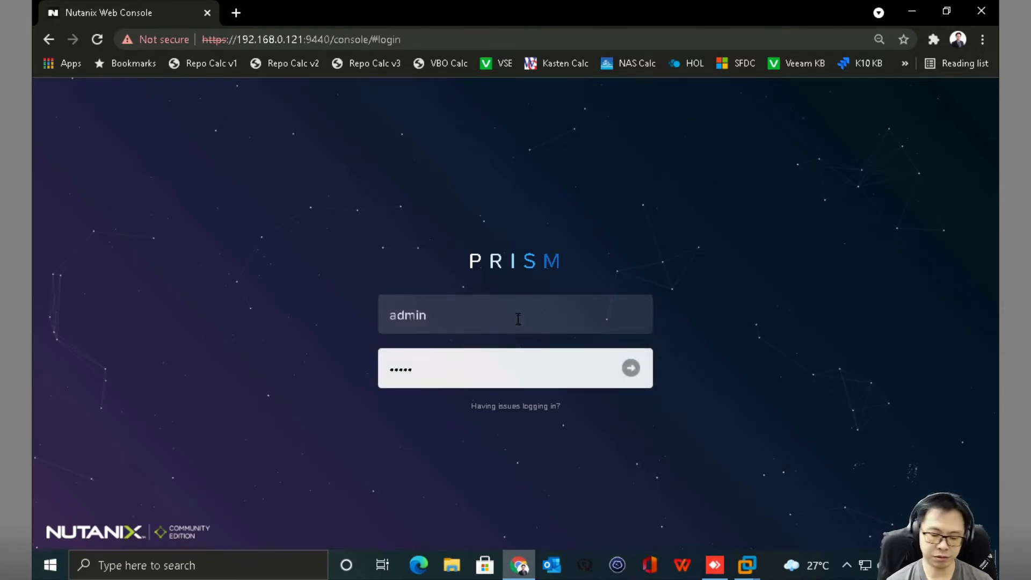
{"action": "type", "text": "••••"}
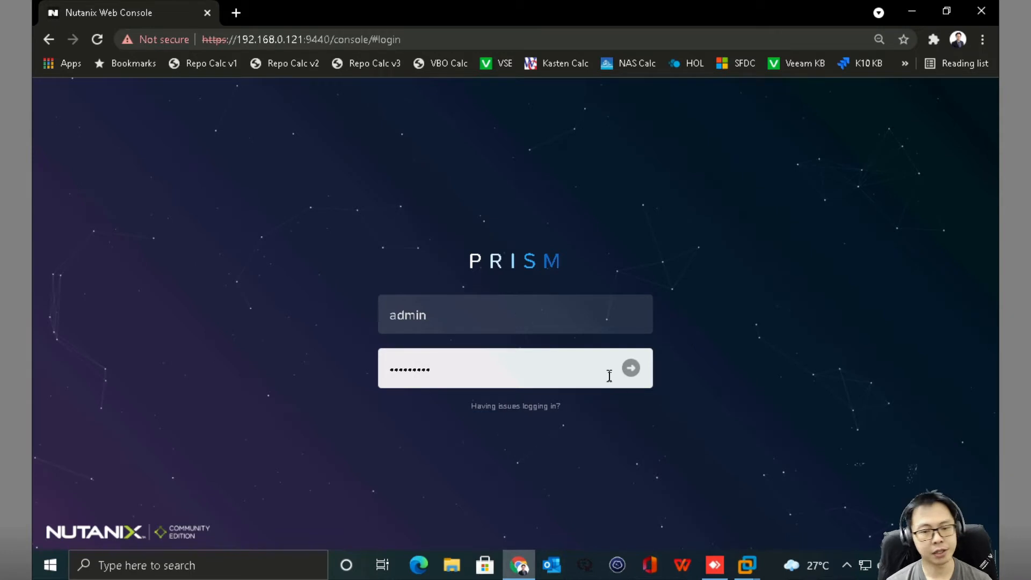
{"action": "left_click", "coordinate": [632, 368]}
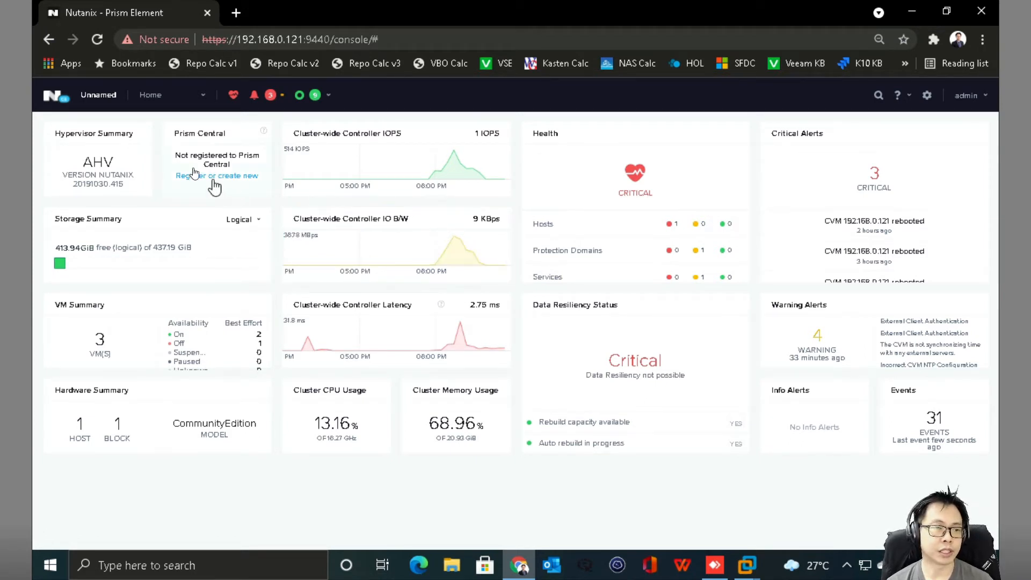
Switch Prism to the VM page, select the ahvproxy VM, then minimise the browser.
{"action": "left_click", "coordinate": [151, 96]}
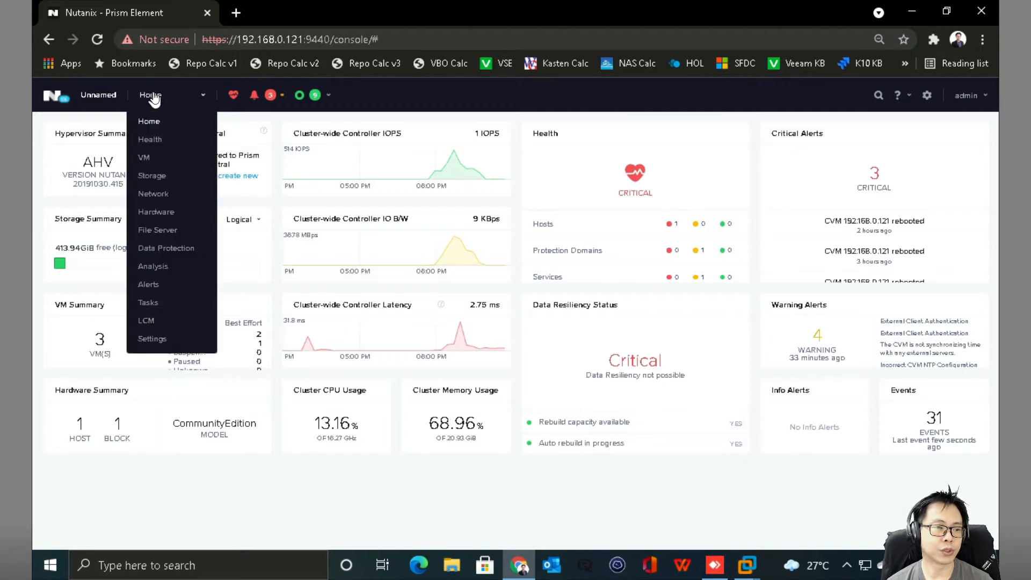
{"action": "left_click", "coordinate": [149, 167]}
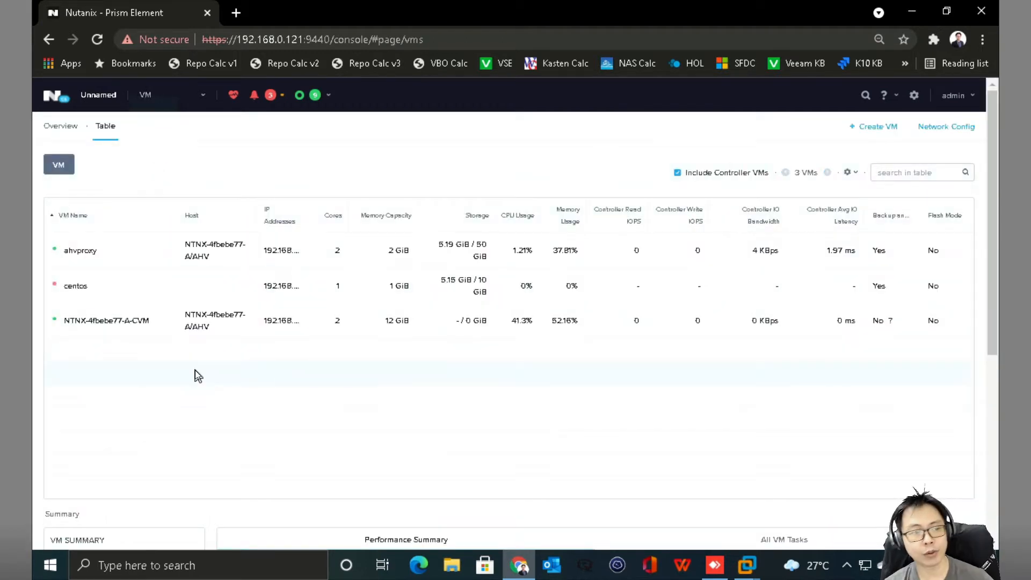
{"action": "left_click", "coordinate": [427, 253]}
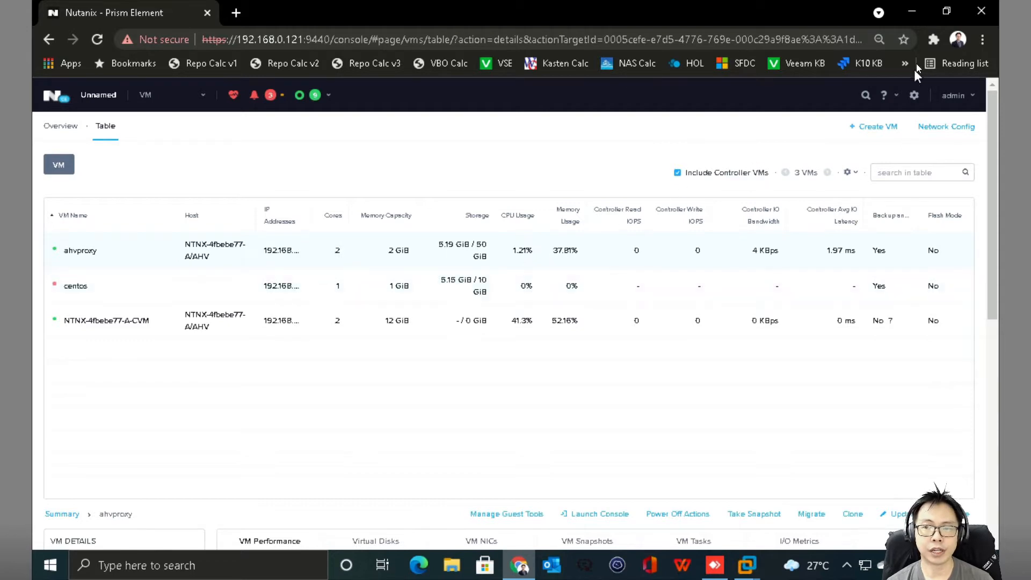
{"action": "left_click", "coordinate": [914, 8]}
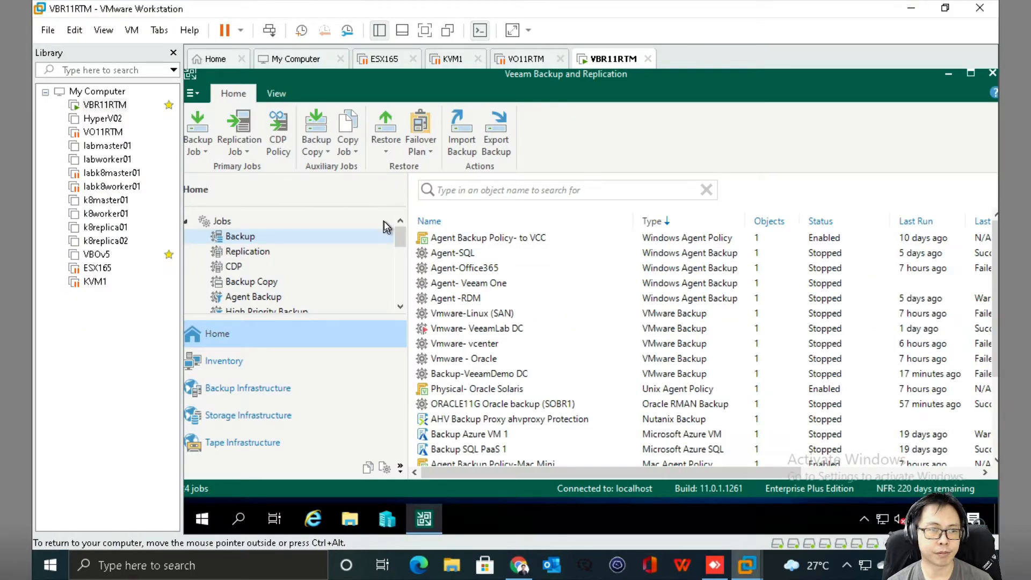
Put the Veeam virtual machine in full screen and maximise the console window.
{"action": "left_click", "coordinate": [101, 30]}
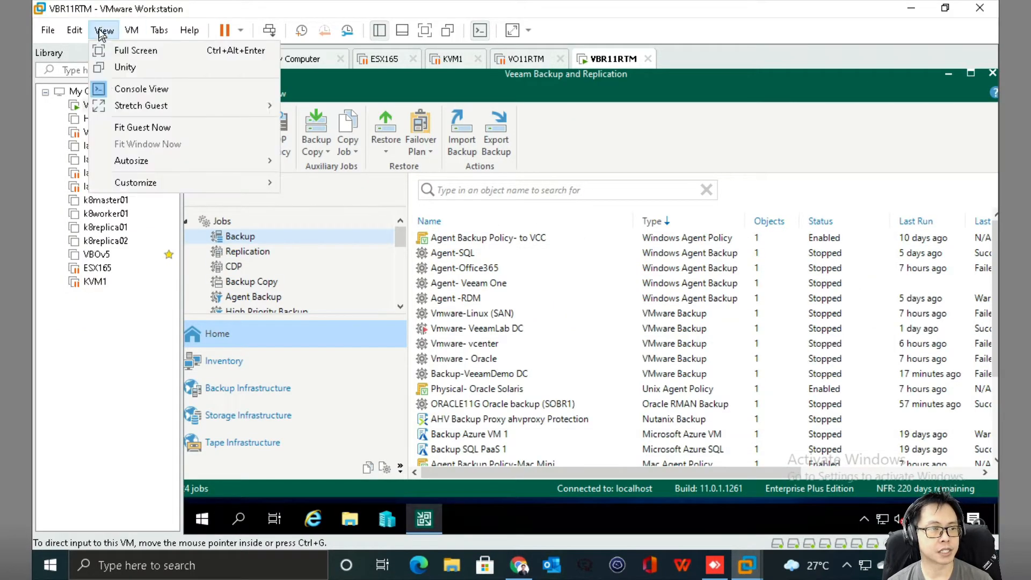
{"action": "left_click", "coordinate": [110, 47]}
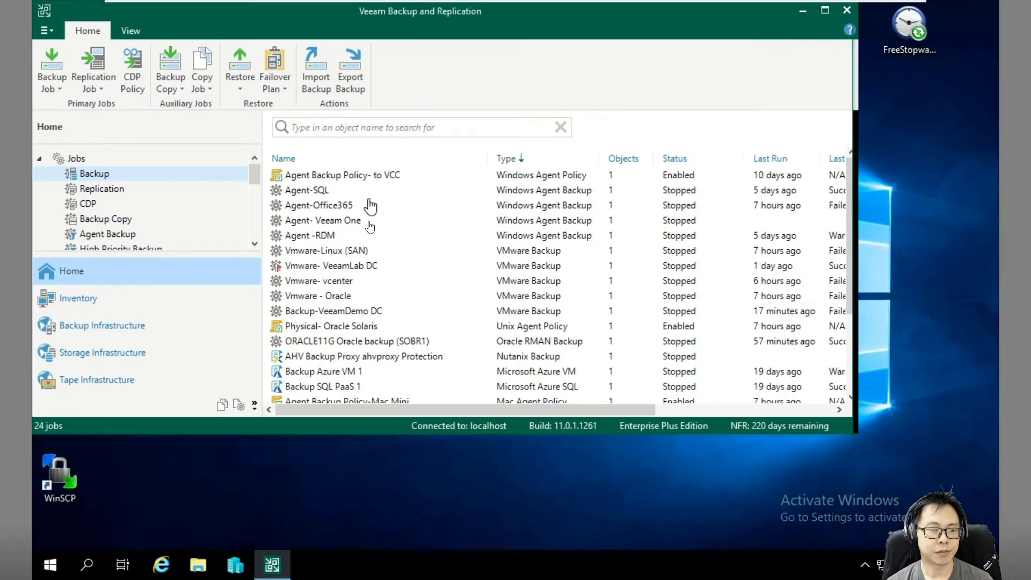
{"action": "left_click", "coordinate": [826, 10]}
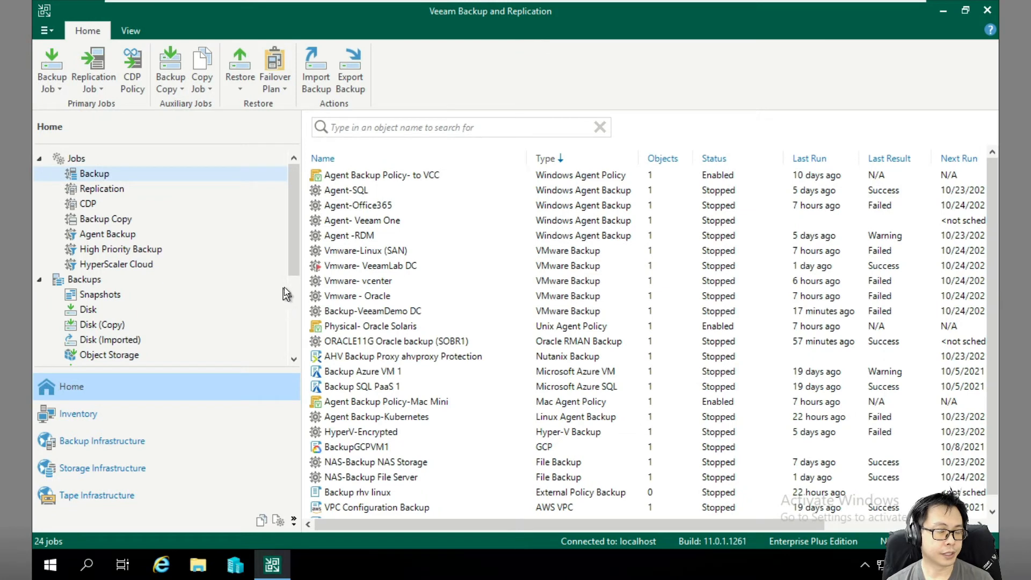
{"action": "left_click_drag", "start_coordinate": [289, 266], "coordinate": [296, 200]}
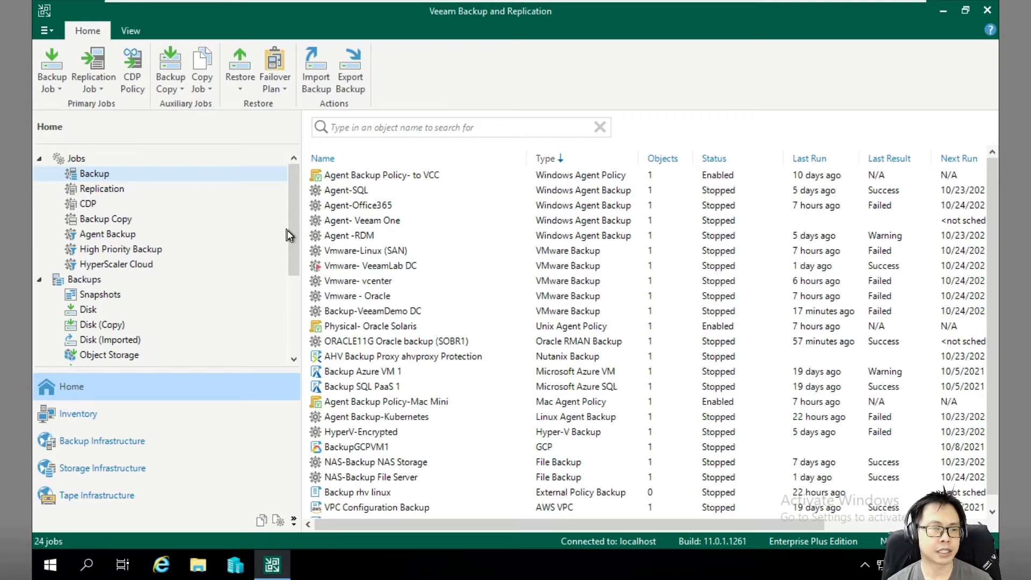
{"action": "mouse_move", "coordinate": [294, 243]}
{"action": "left_mouse_down"}
{"action": "mouse_move", "coordinate": [293, 281]}
{"action": "mouse_move", "coordinate": [295, 228]}
{"action": "left_mouse_up"}
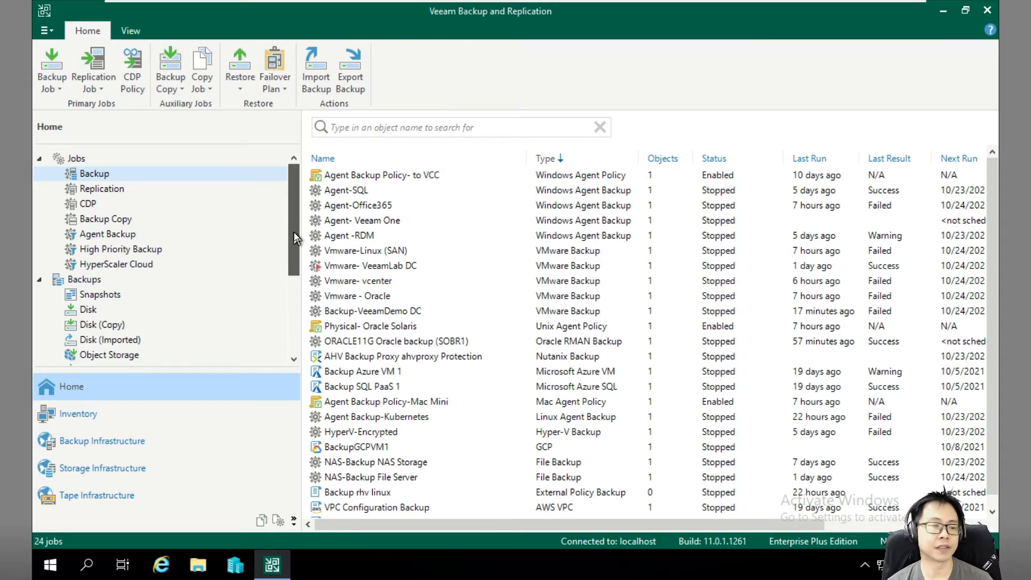
{"action": "left_click_drag", "start_coordinate": [295, 236], "coordinate": [294, 347]}
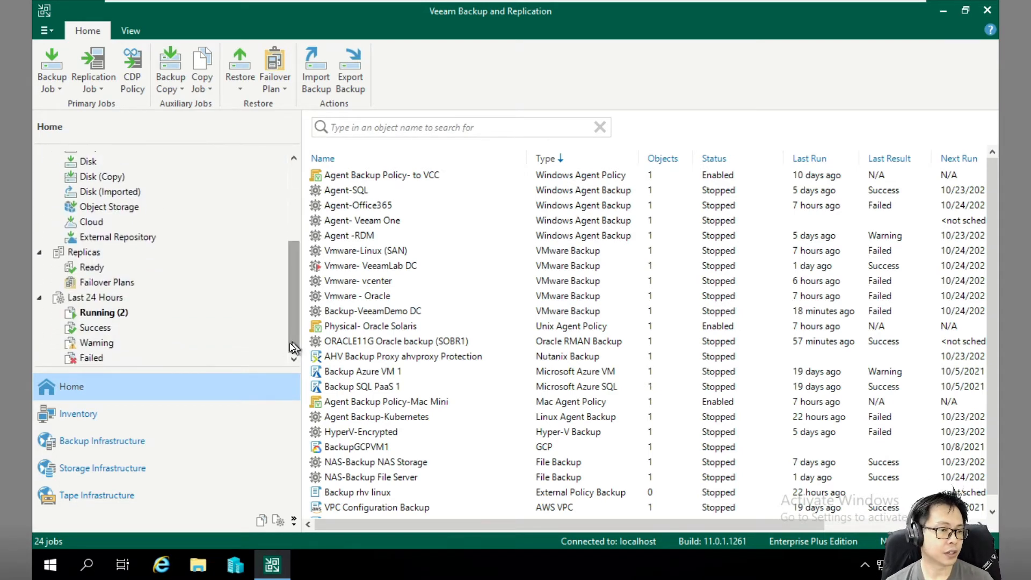
List managed servers under Backup Infrastructure, cancel Add Server, and filter to Nutanix AHV.
{"action": "left_click", "coordinate": [105, 421]}
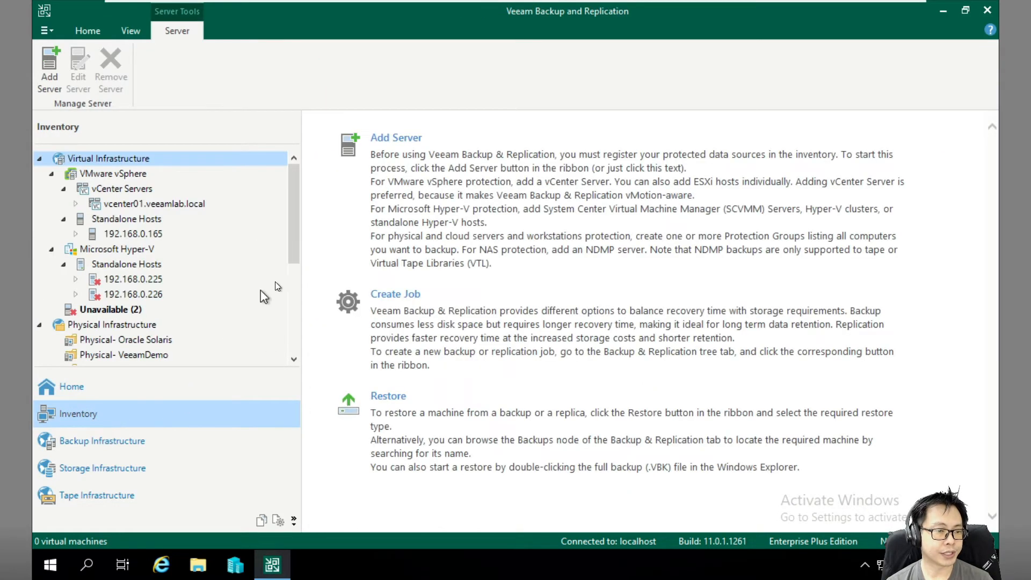
{"action": "left_click_drag", "start_coordinate": [288, 249], "coordinate": [284, 328]}
{"action": "left_click", "coordinate": [94, 440]}
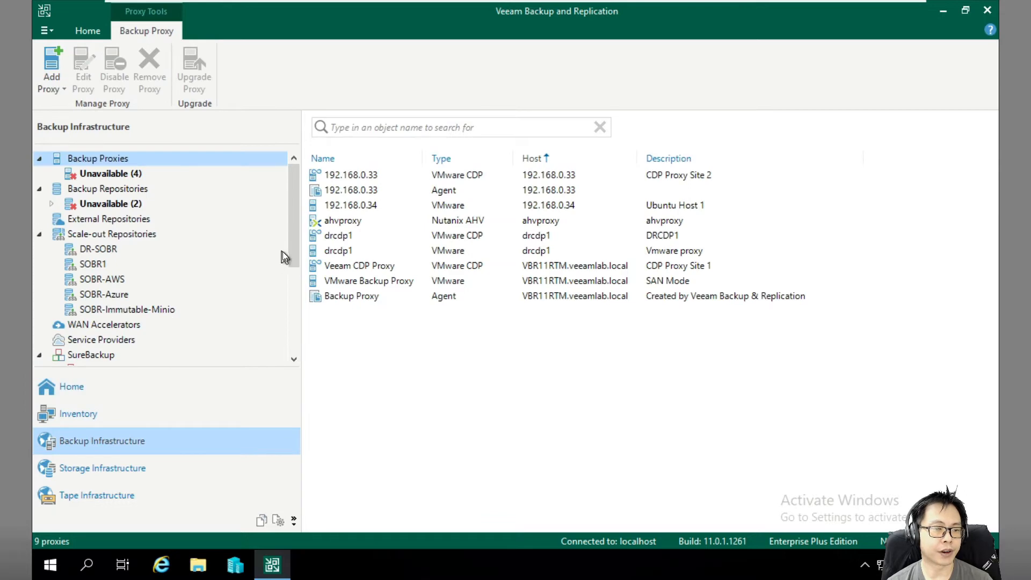
{"action": "left_click_drag", "start_coordinate": [292, 258], "coordinate": [284, 350]}
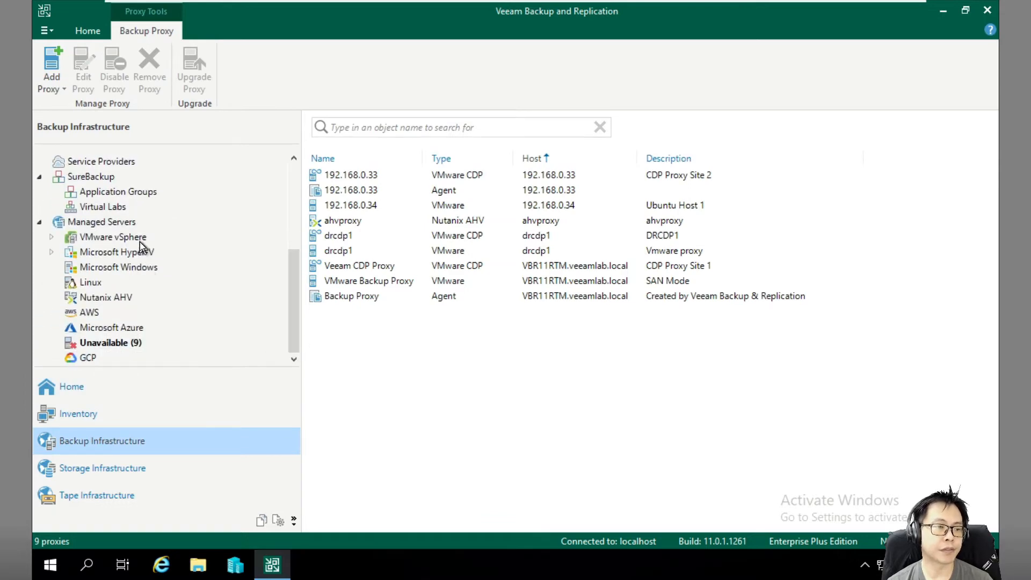
{"action": "left_click", "coordinate": [122, 221]}
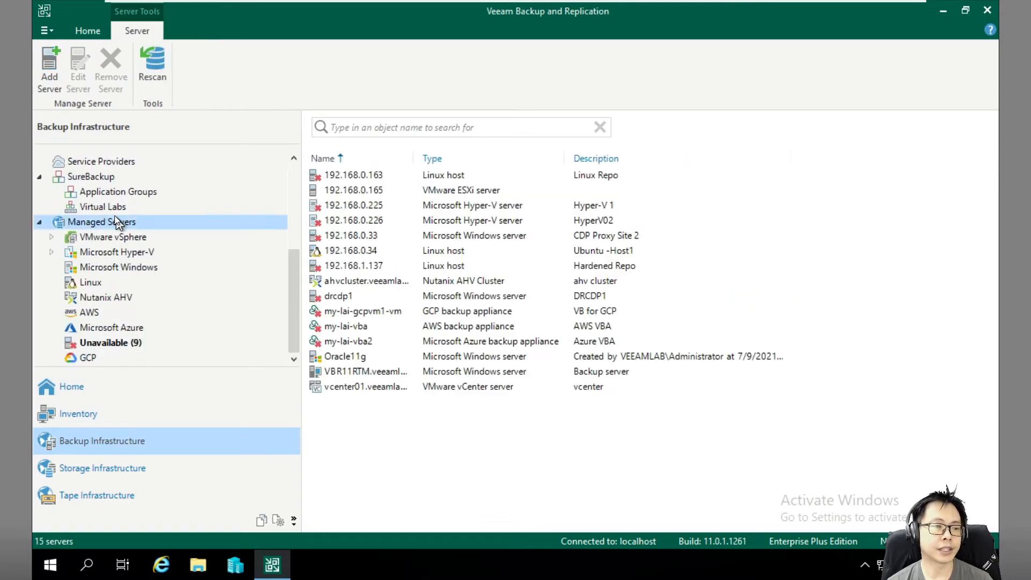
{"action": "left_click", "coordinate": [45, 65]}
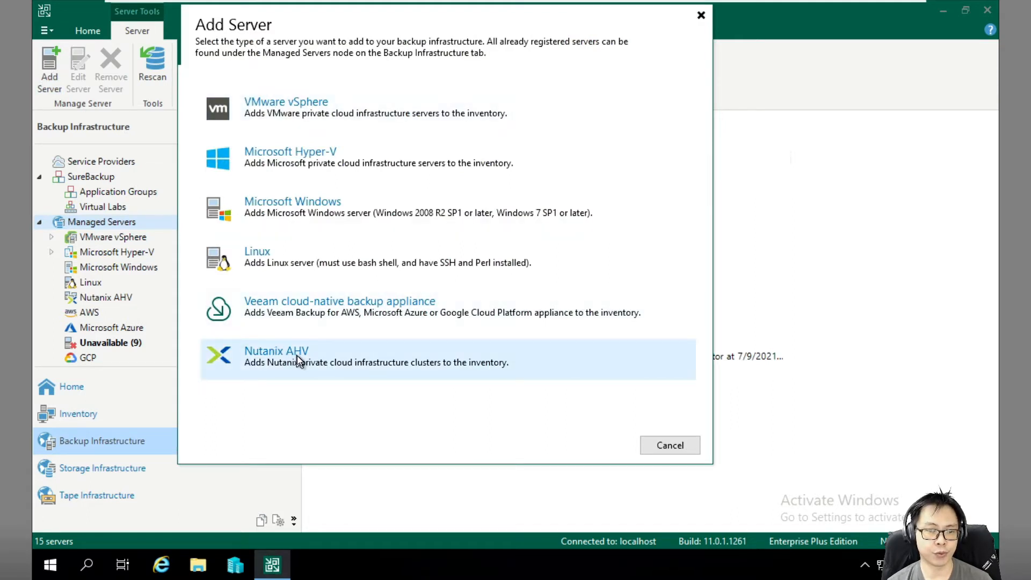
{"action": "left_click", "coordinate": [653, 450]}
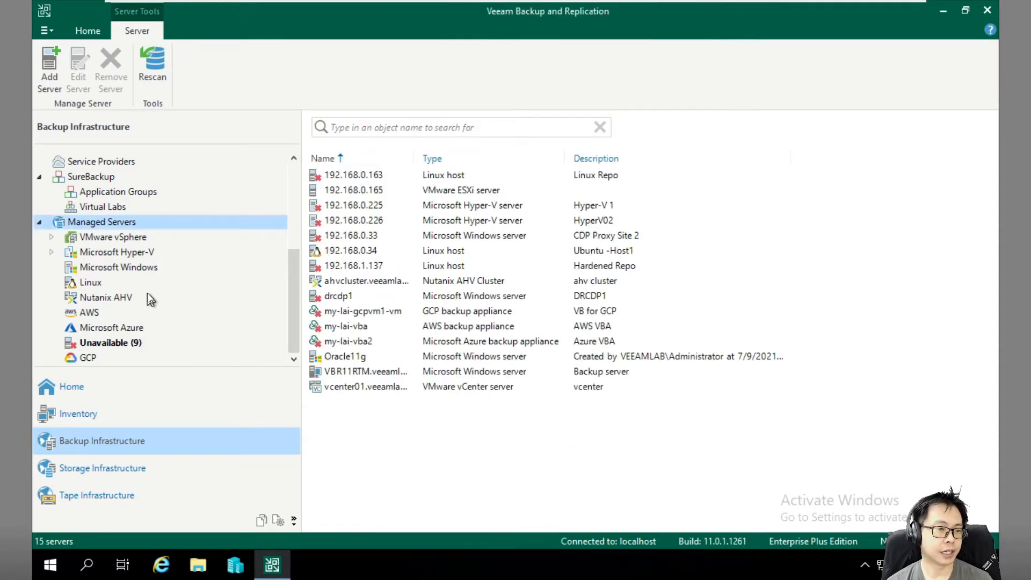
{"action": "left_click", "coordinate": [123, 297]}
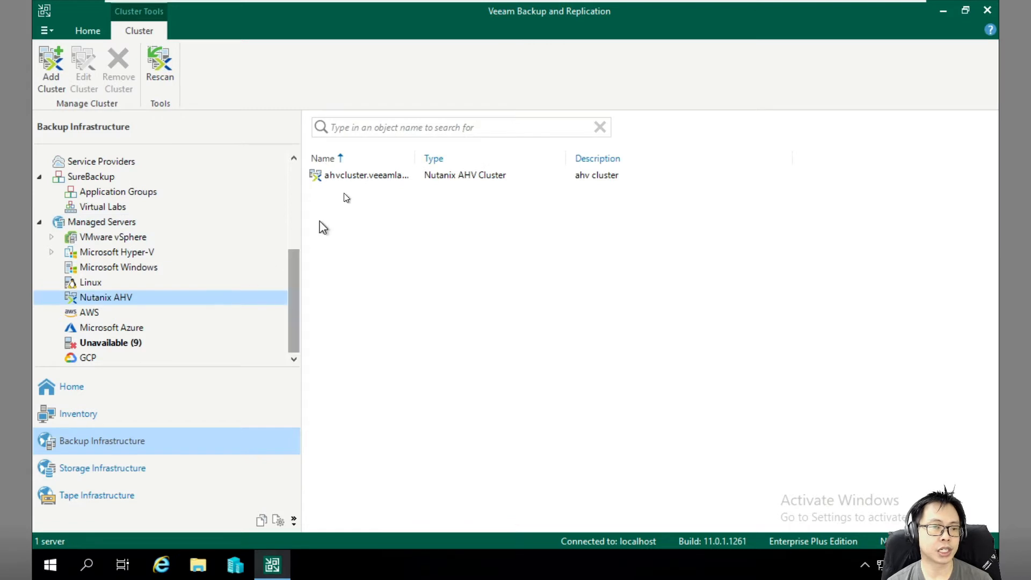
{"action": "right_click", "coordinate": [346, 172]}
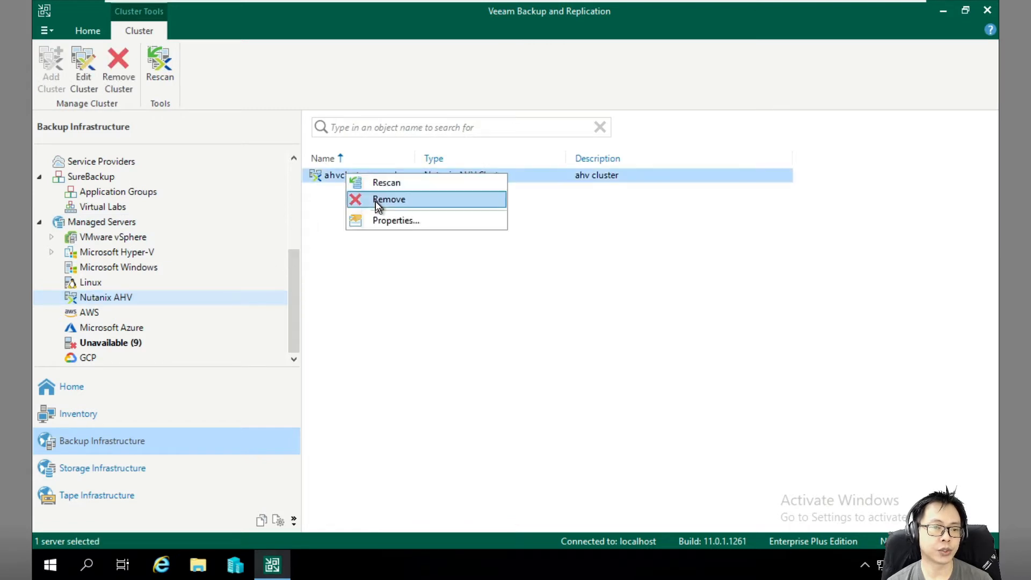
{"action": "left_click", "coordinate": [394, 220]}
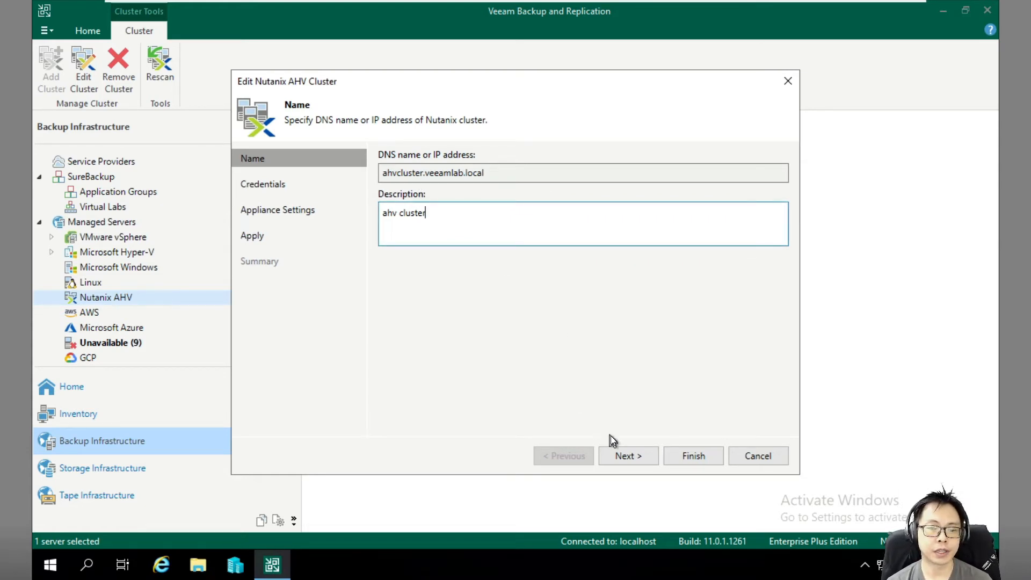
{"action": "left_click", "coordinate": [625, 454]}
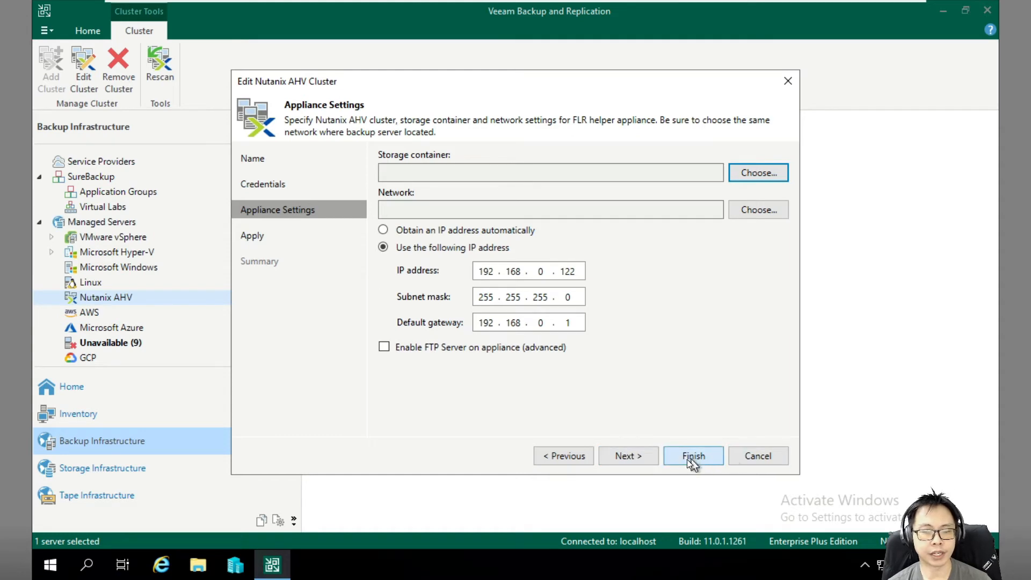
{"action": "left_click", "coordinate": [762, 459]}
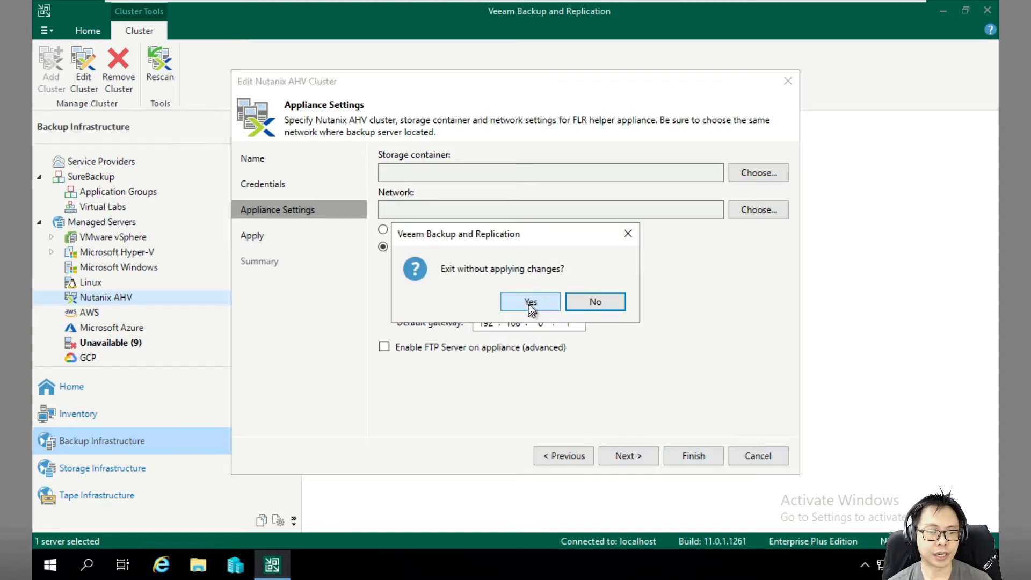
{"action": "left_click", "coordinate": [531, 308]}
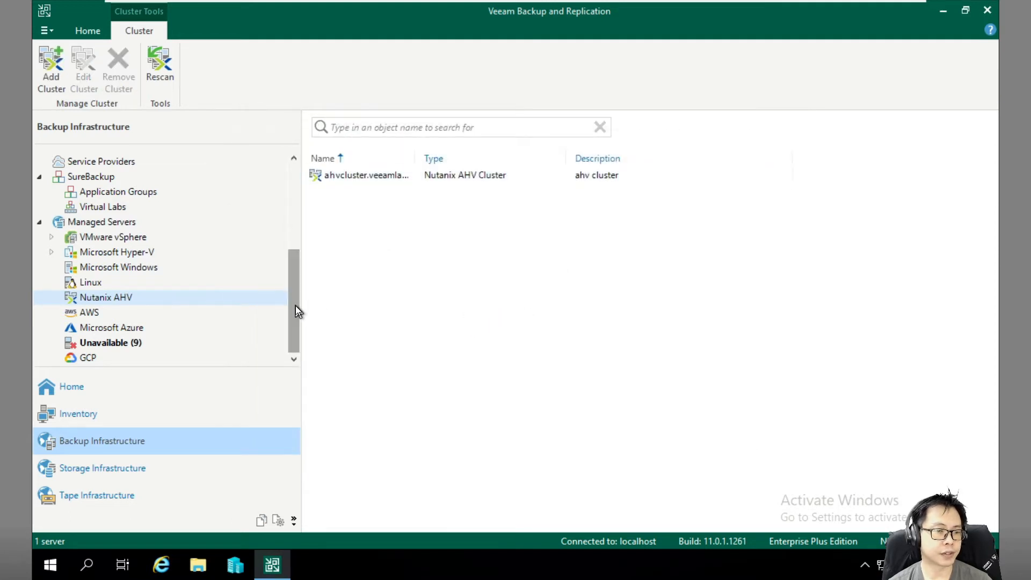
{"action": "left_click_drag", "start_coordinate": [293, 295], "coordinate": [295, 204]}
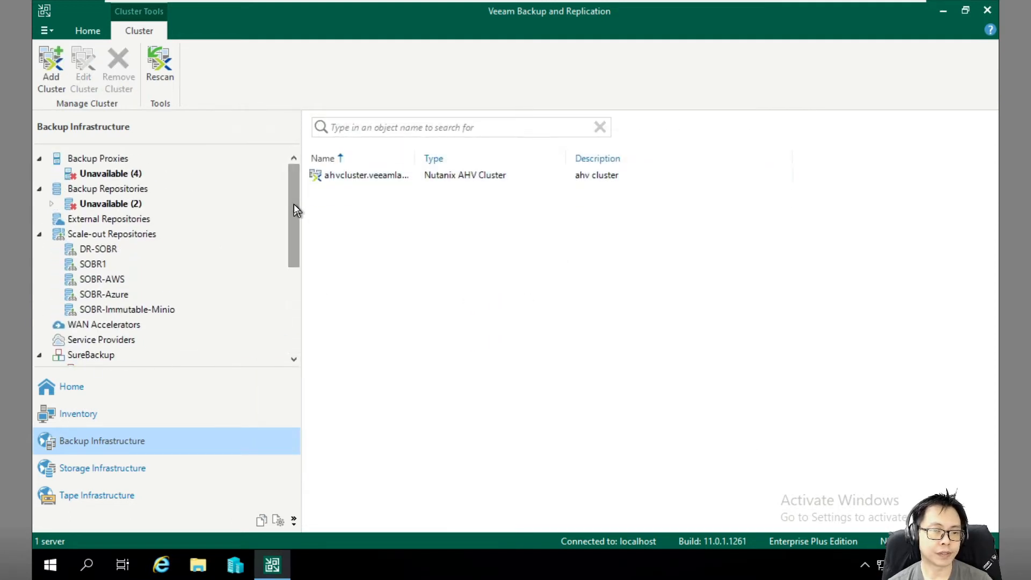
{"action": "left_click", "coordinate": [104, 160]}
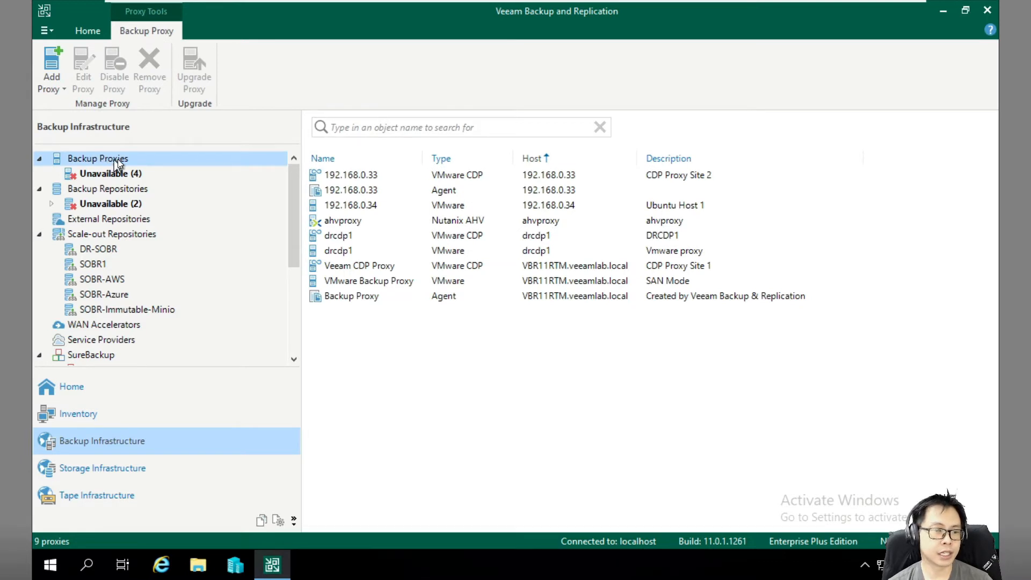
{"action": "right_click", "coordinate": [188, 159]}
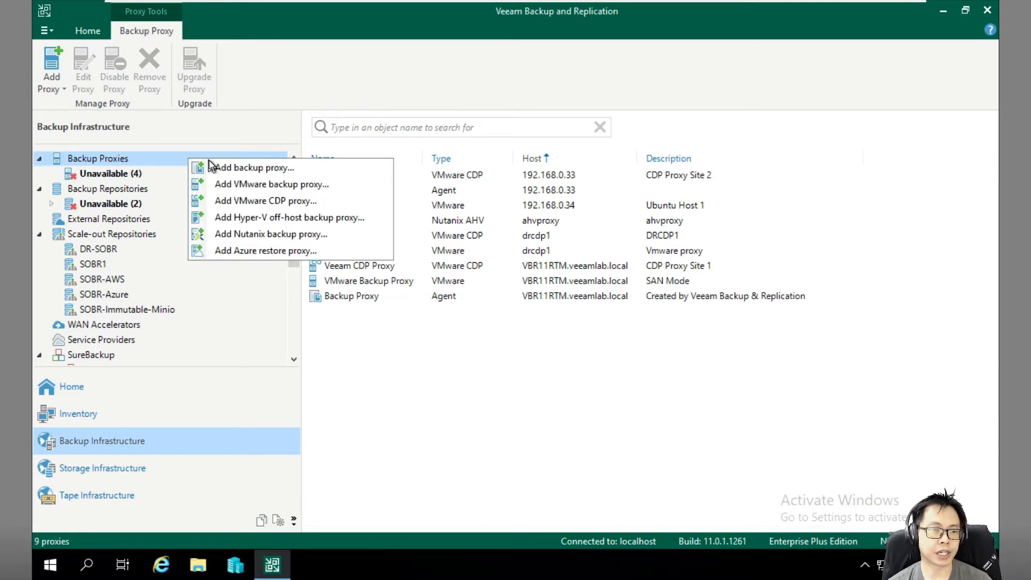
{"action": "left_click", "coordinate": [304, 236]}
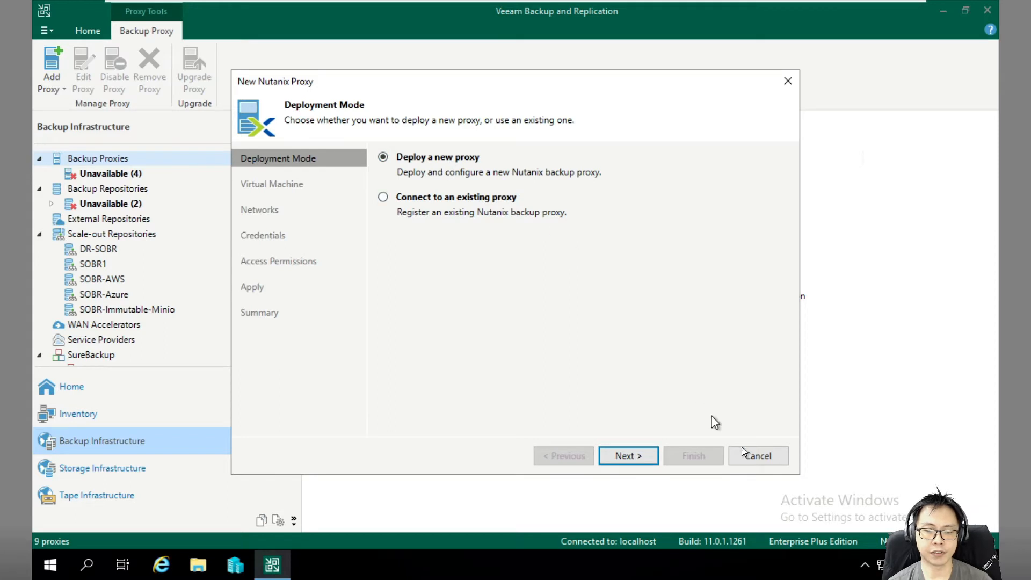
{"action": "left_click", "coordinate": [753, 457]}
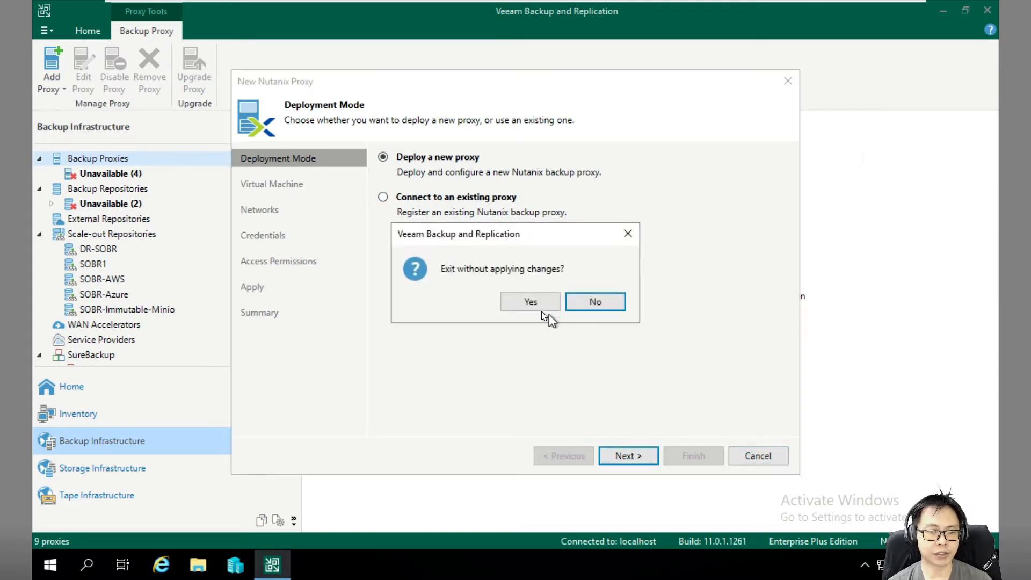
{"action": "left_click", "coordinate": [538, 305]}
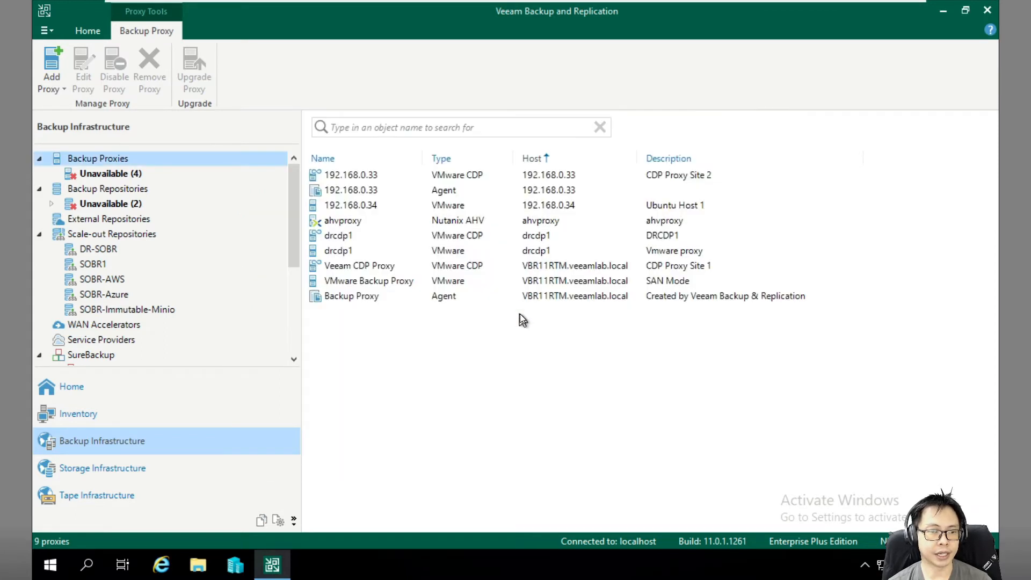
{"action": "right_click", "coordinate": [346, 217]}
Reapply the ahvproxy proxy properties unchanged, checking its vCPU and memory sizing.
{"action": "left_click", "coordinate": [402, 269]}
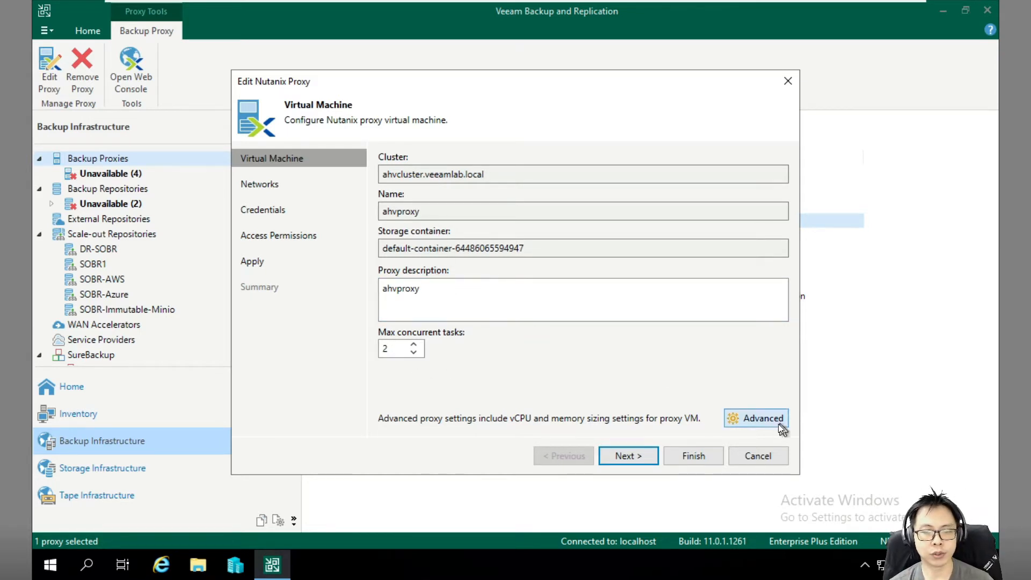
{"action": "left_click", "coordinate": [765, 418]}
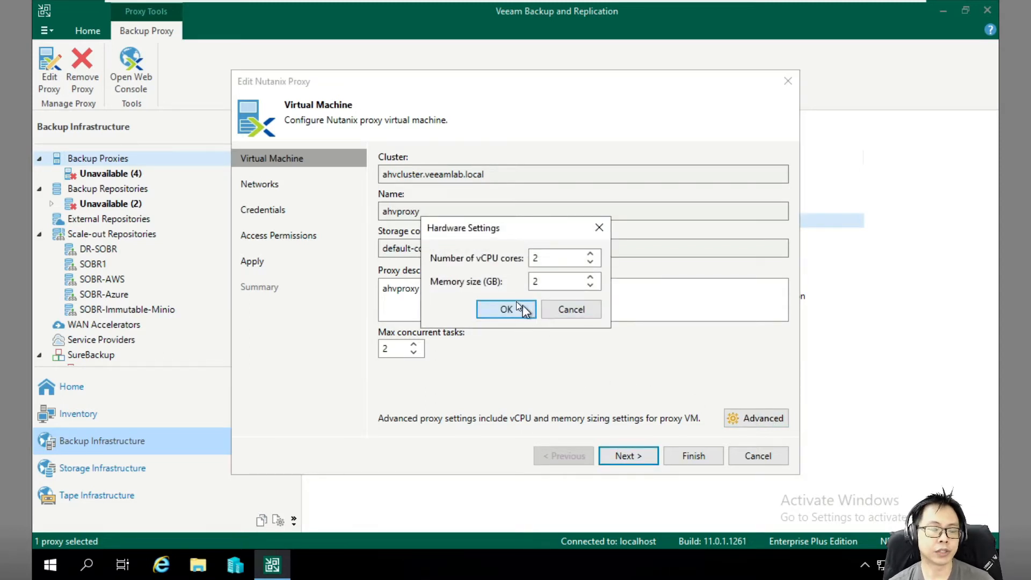
{"action": "left_click", "coordinate": [560, 309]}
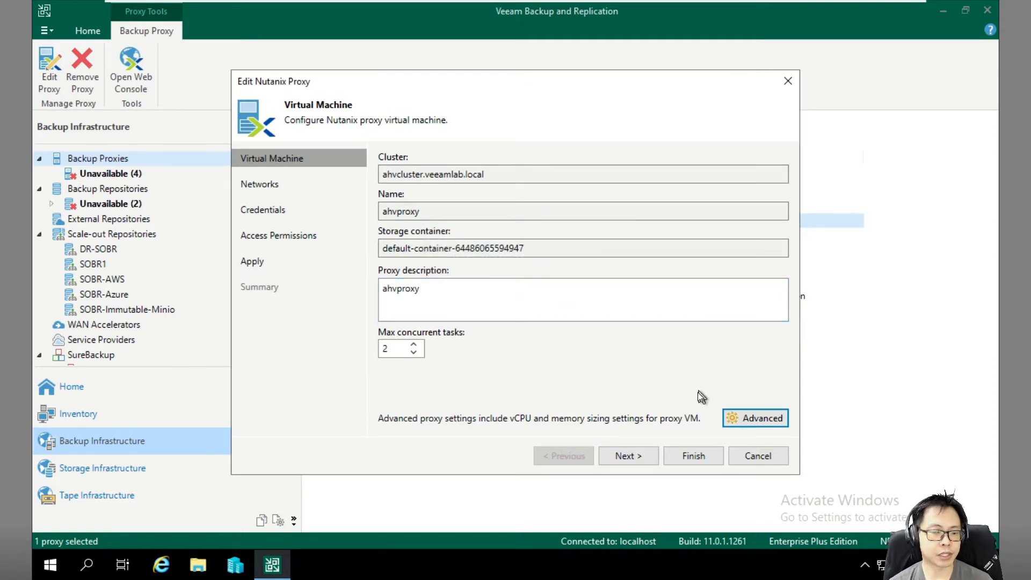
{"action": "left_click", "coordinate": [630, 457]}
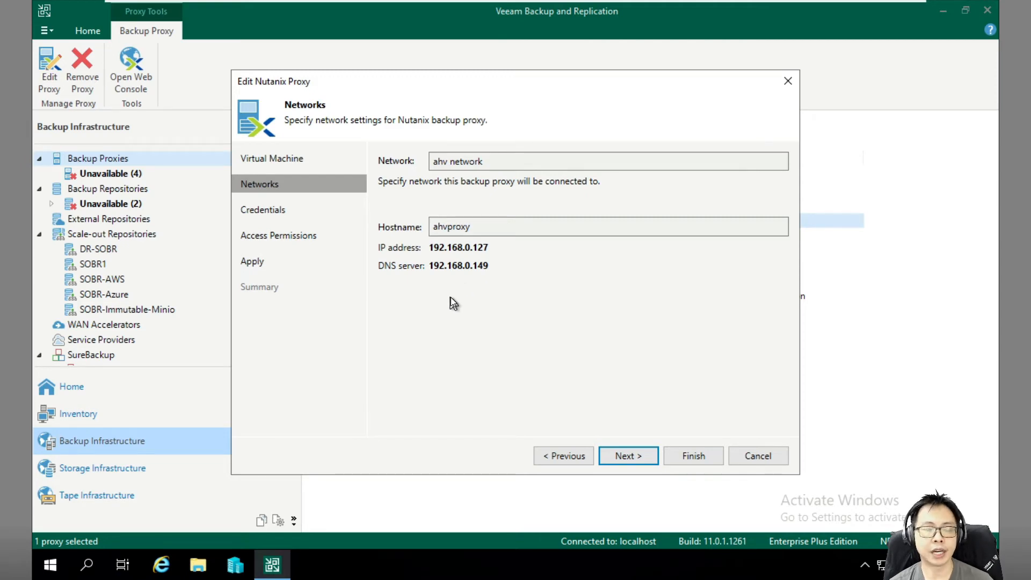
{"action": "left_click", "coordinate": [634, 457]}
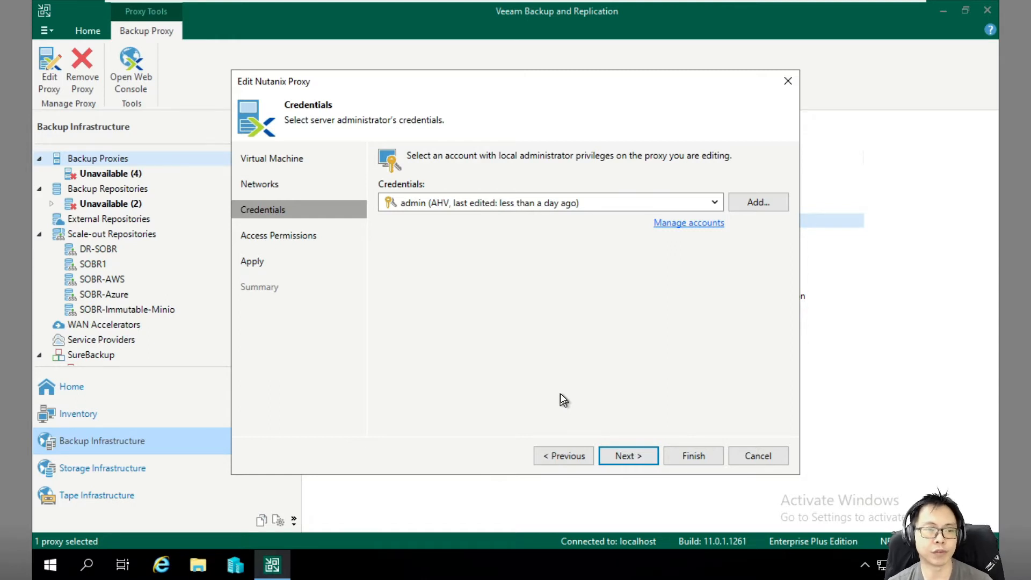
{"action": "left_click", "coordinate": [624, 455]}
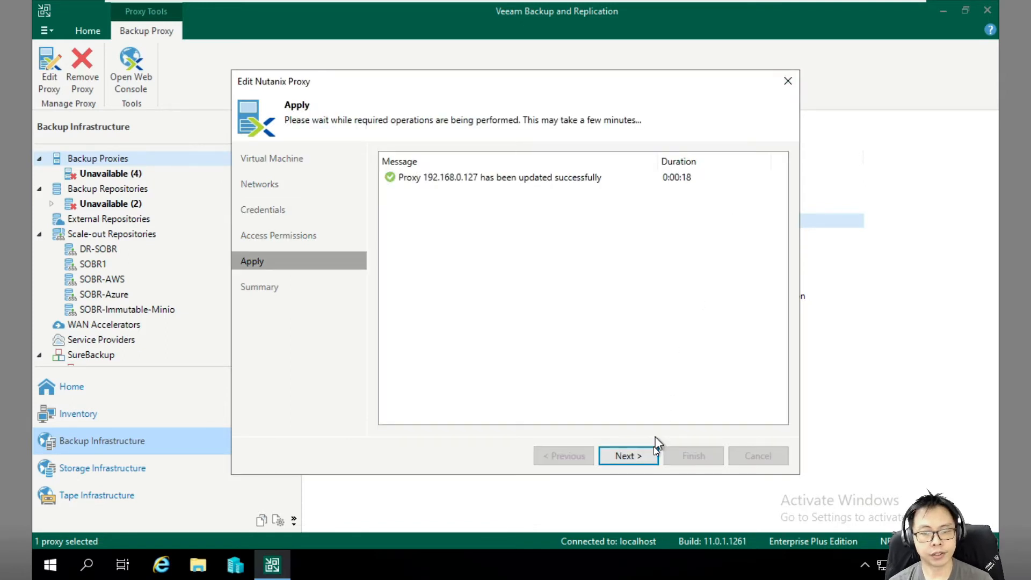
{"action": "left_click", "coordinate": [649, 465]}
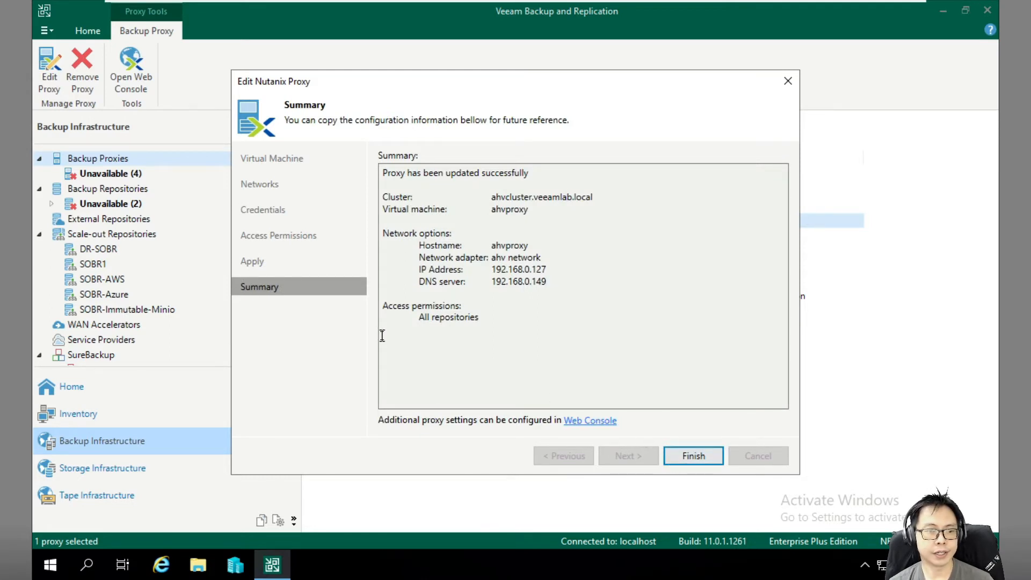
Launch the proxy's web console from the update summary.
{"action": "left_click", "coordinate": [383, 304]}
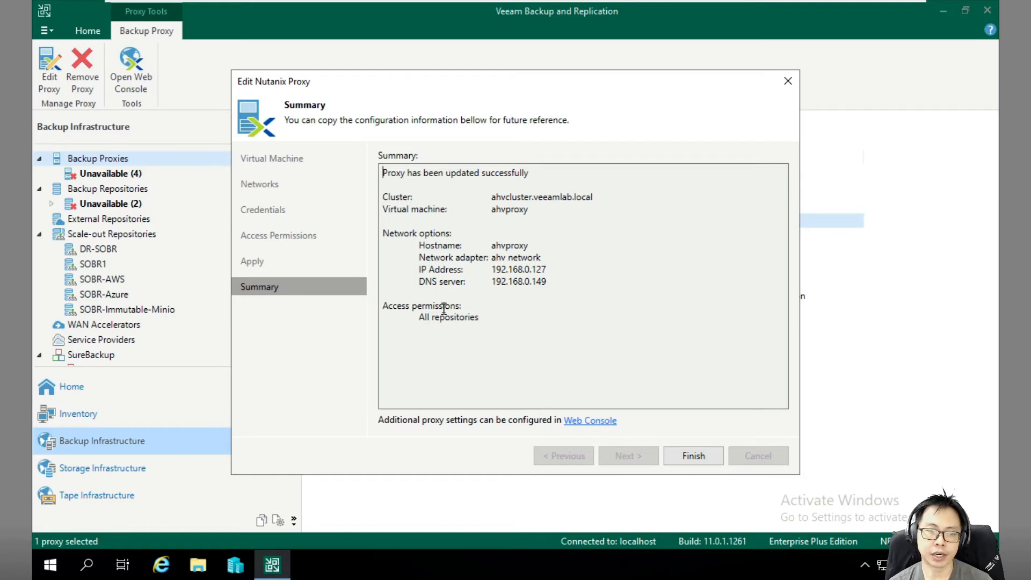
{"action": "left_click", "coordinate": [444, 338]}
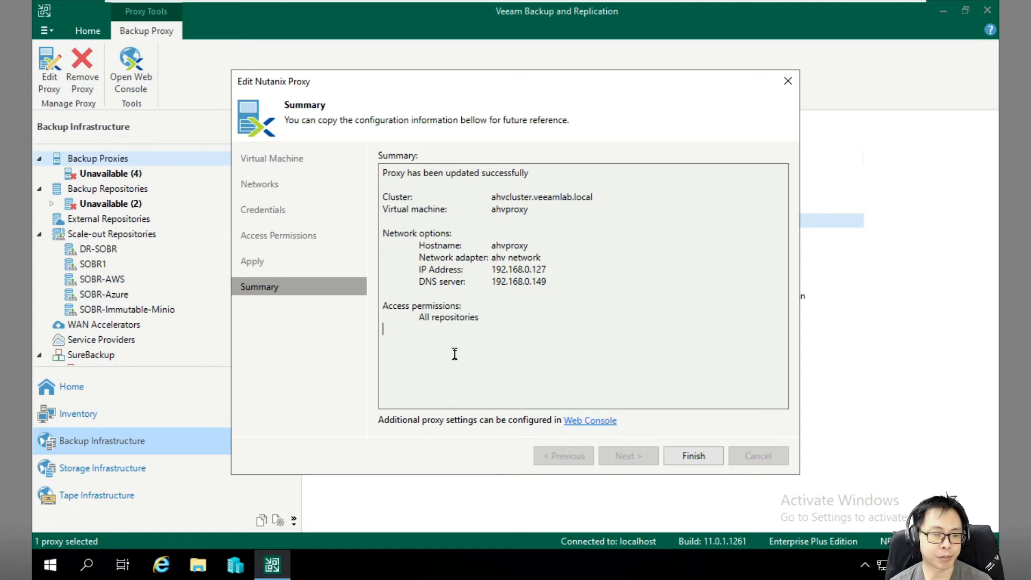
{"action": "left_click", "coordinate": [600, 421]}
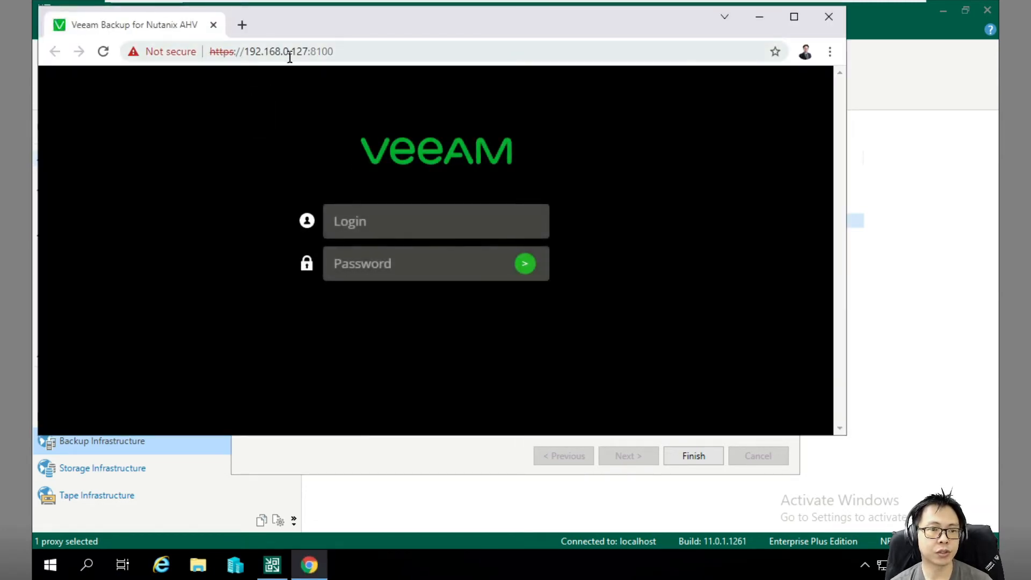
Log in to the AHV web console as admin in a full-screen browser.
{"action": "left_click", "coordinate": [366, 216]}
{"action": "type", "text": "ad"}
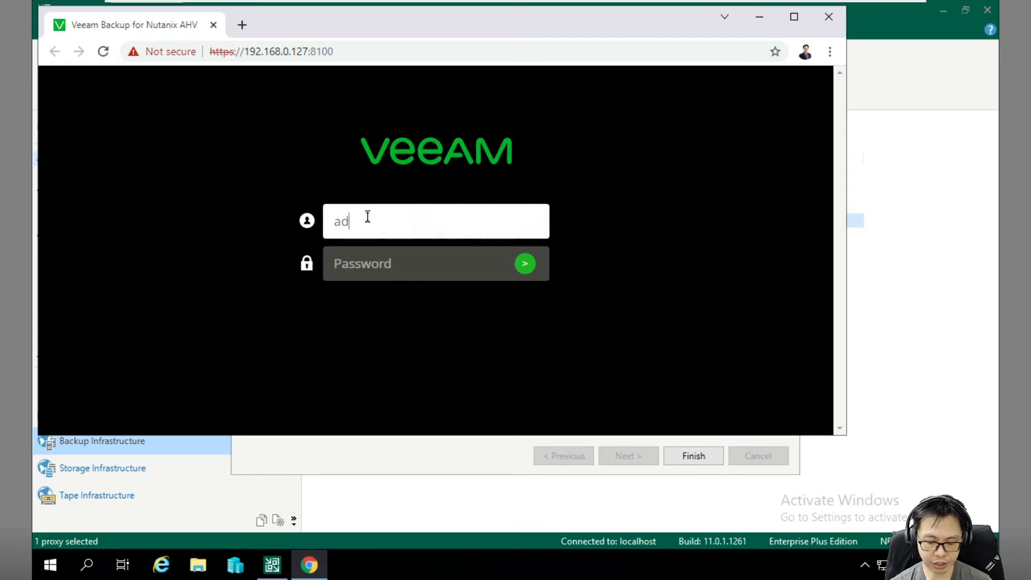
{"action": "type", "text": "min"}
{"action": "left_click", "coordinate": [795, 17]}
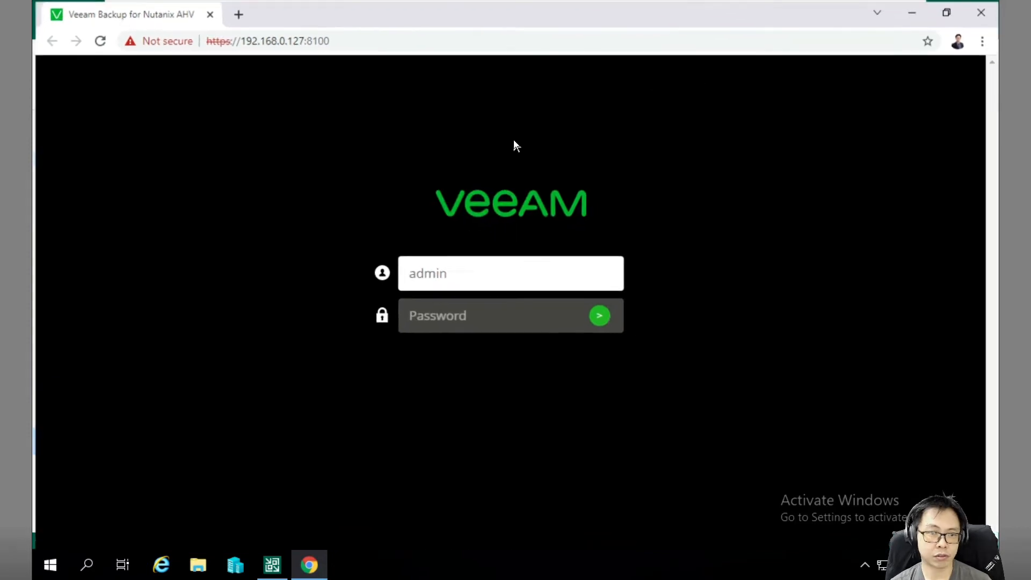
{"action": "left_click", "coordinate": [463, 323]}
{"action": "type", "text": "**"}
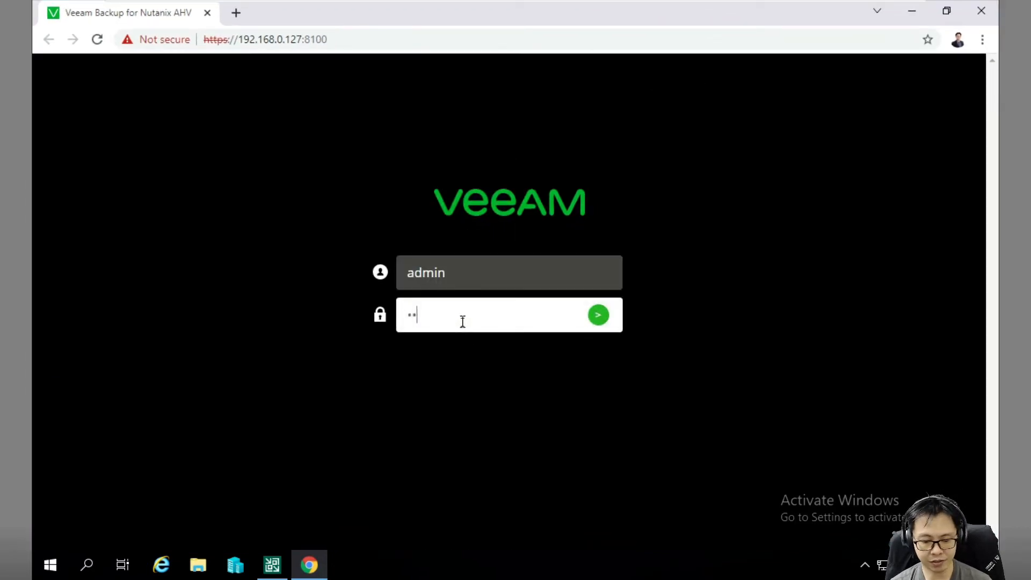
{"action": "type", "text": "*******"}
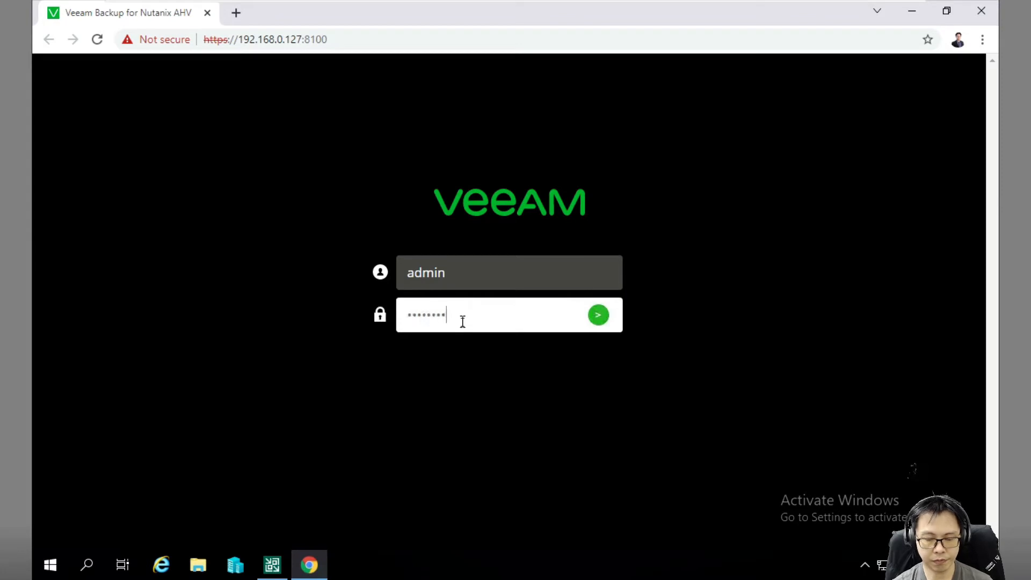
{"action": "key", "text": "Return"}
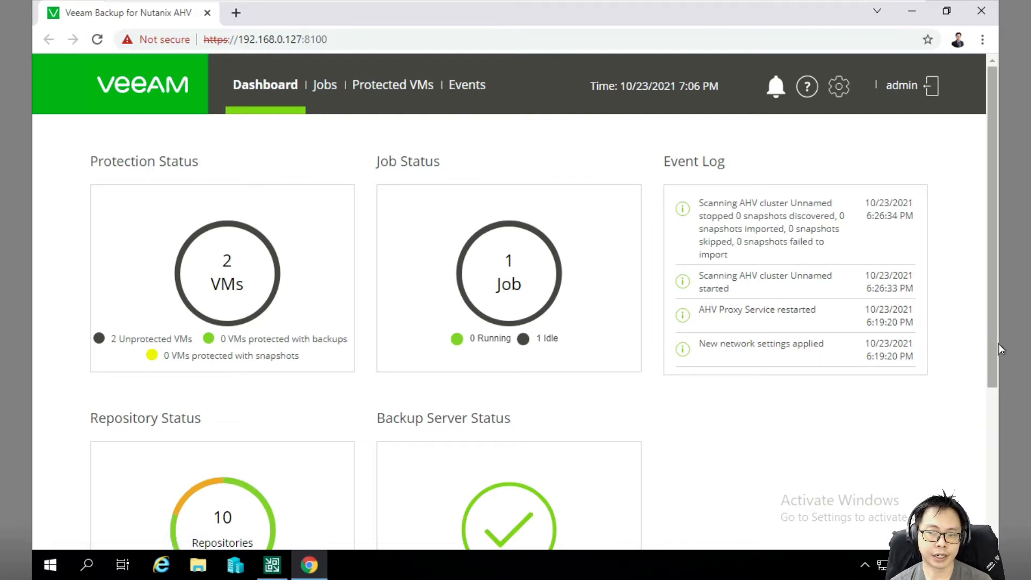
Scroll through the dashboard's protection, job and repository status.
{"action": "left_click_drag", "start_coordinate": [994, 347], "coordinate": [981, 430]}
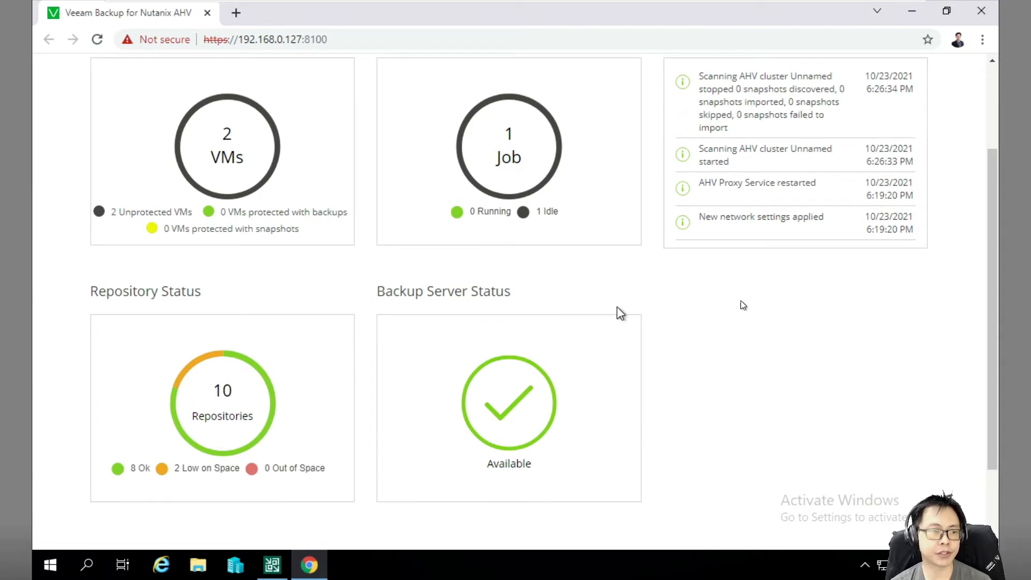
{"action": "left_click_drag", "start_coordinate": [990, 335], "coordinate": [982, 250]}
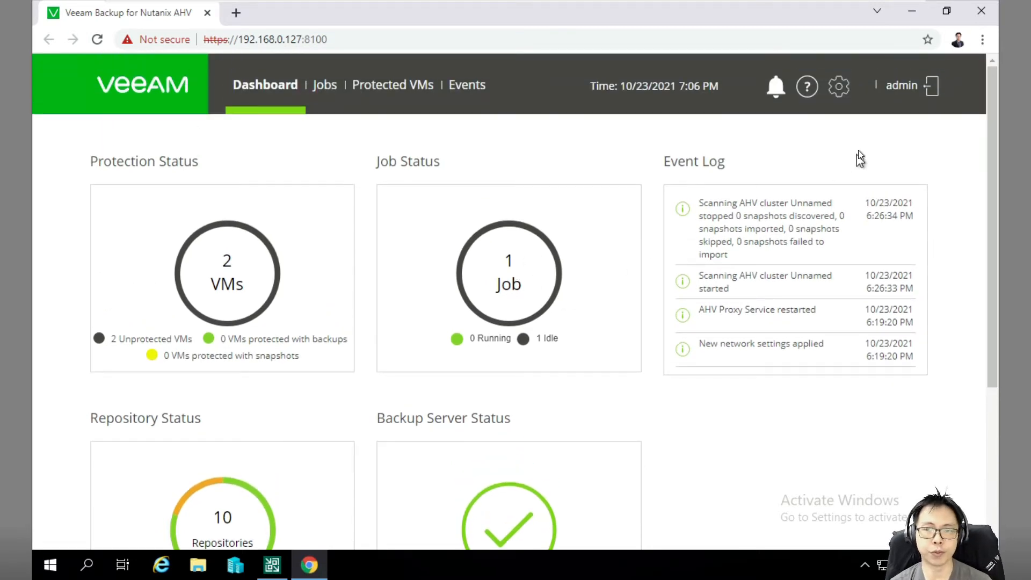
{"action": "left_click", "coordinate": [839, 88]}
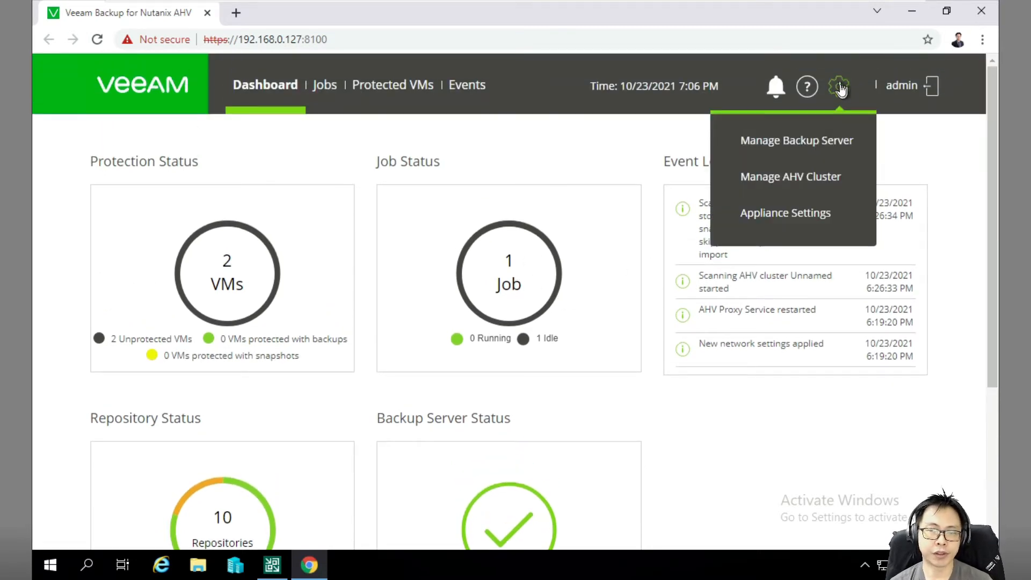
Open server management and view the connected AHV cluster and settings summary.
{"action": "left_click", "coordinate": [791, 140]}
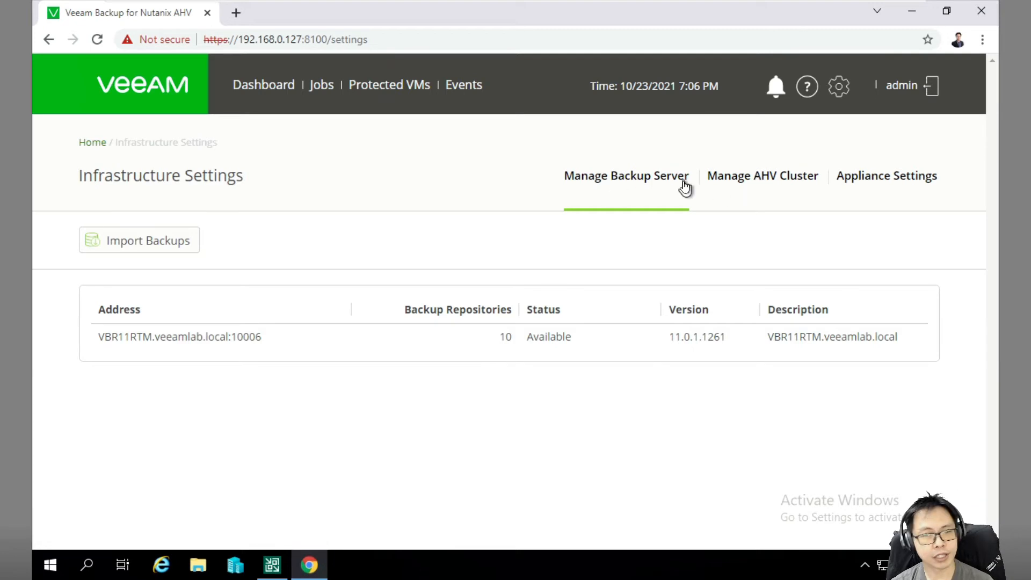
{"action": "left_click", "coordinate": [738, 182]}
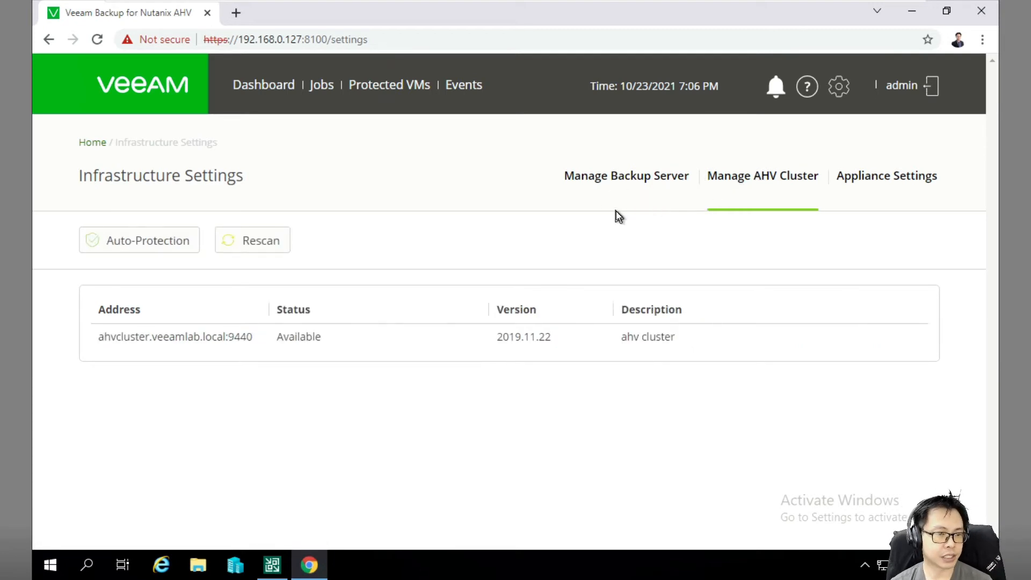
{"action": "left_click", "coordinate": [856, 178]}
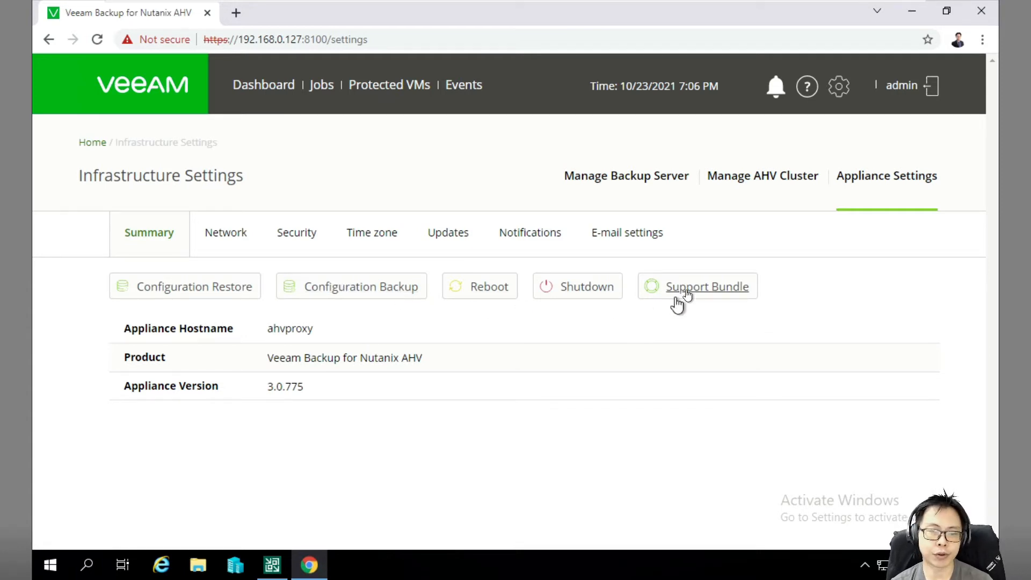
Review network, security and time settings, confirming version 3.0.775 is up-to-date.
{"action": "left_click", "coordinate": [220, 240]}
{"action": "left_click", "coordinate": [295, 241]}
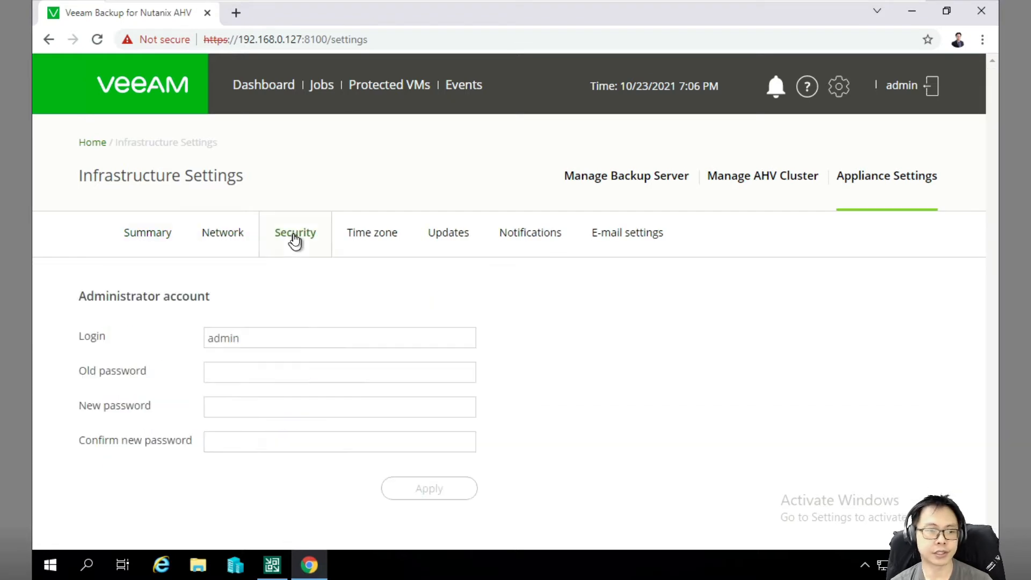
{"action": "left_click", "coordinate": [372, 232]}
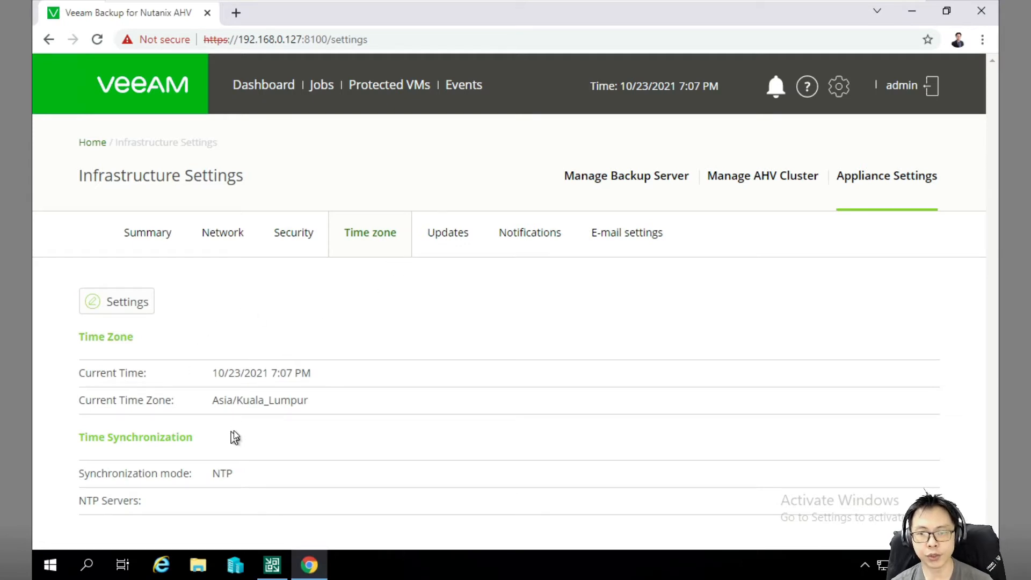
{"action": "left_click", "coordinate": [456, 238]}
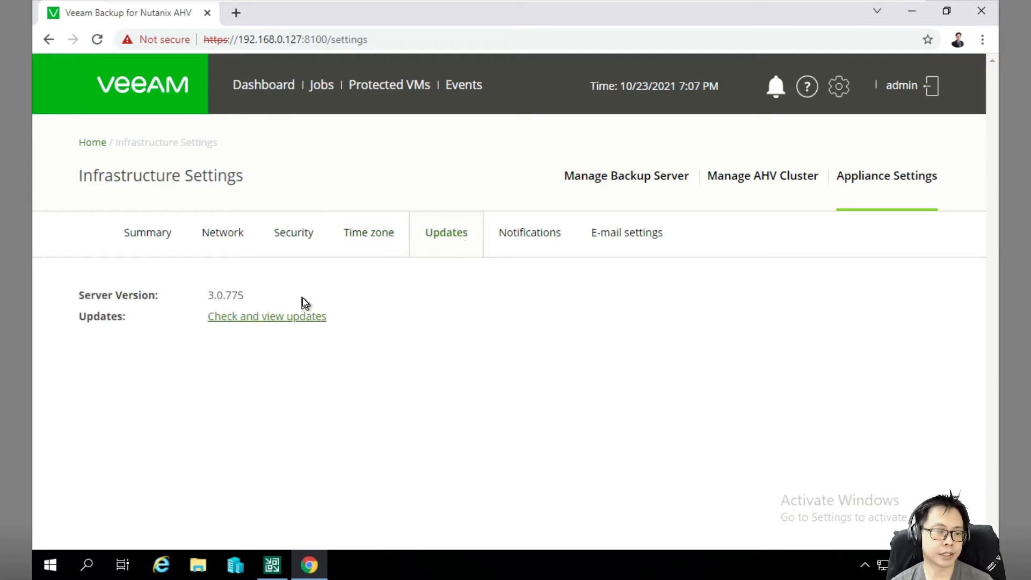
{"action": "left_click", "coordinate": [238, 320]}
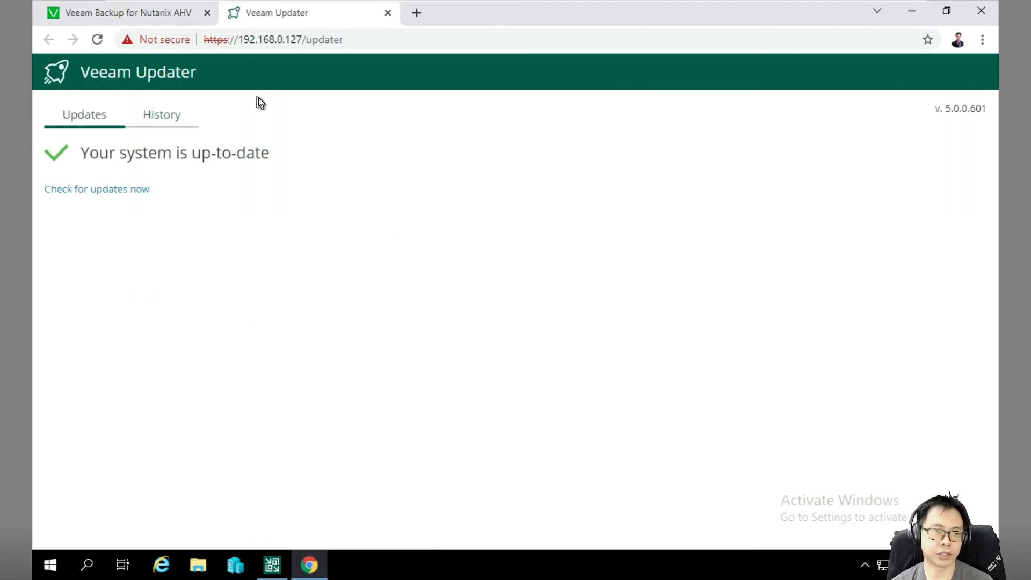
{"action": "left_click", "coordinate": [385, 14]}
Check the notification and e-mail settings, then return to the dashboard.
{"action": "left_click", "coordinate": [531, 240]}
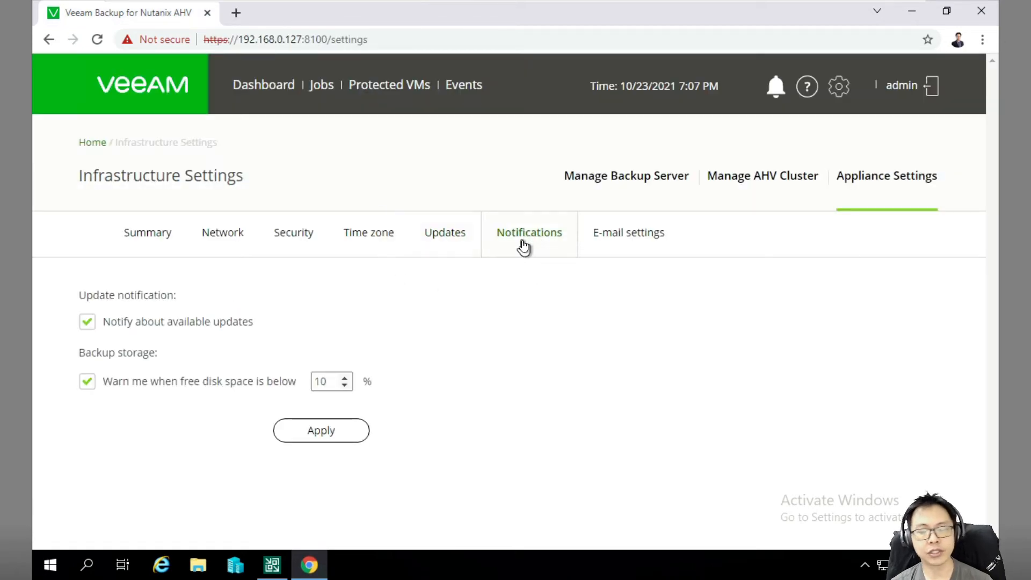
{"action": "left_click", "coordinate": [632, 236]}
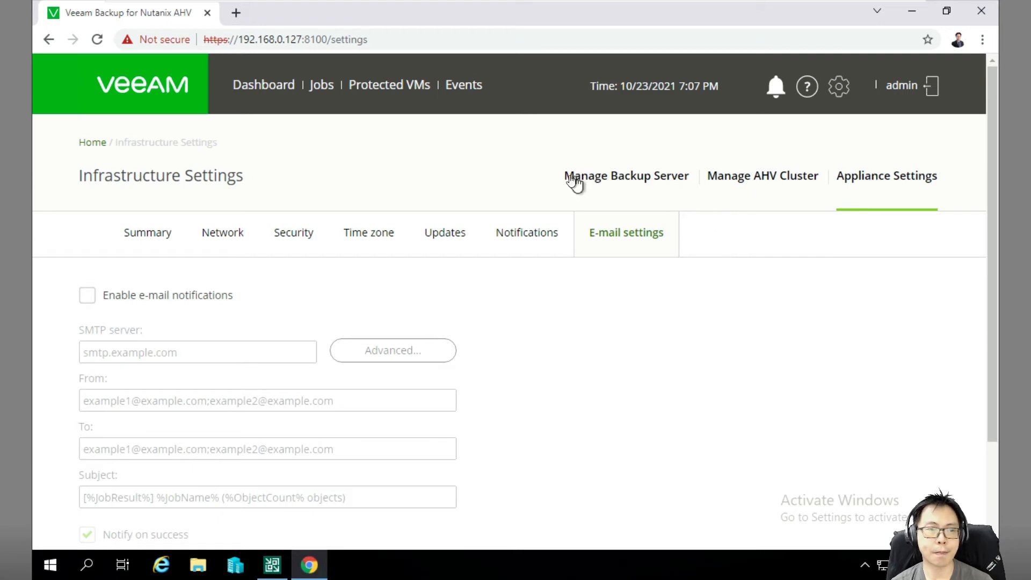
{"action": "left_click", "coordinate": [260, 86]}
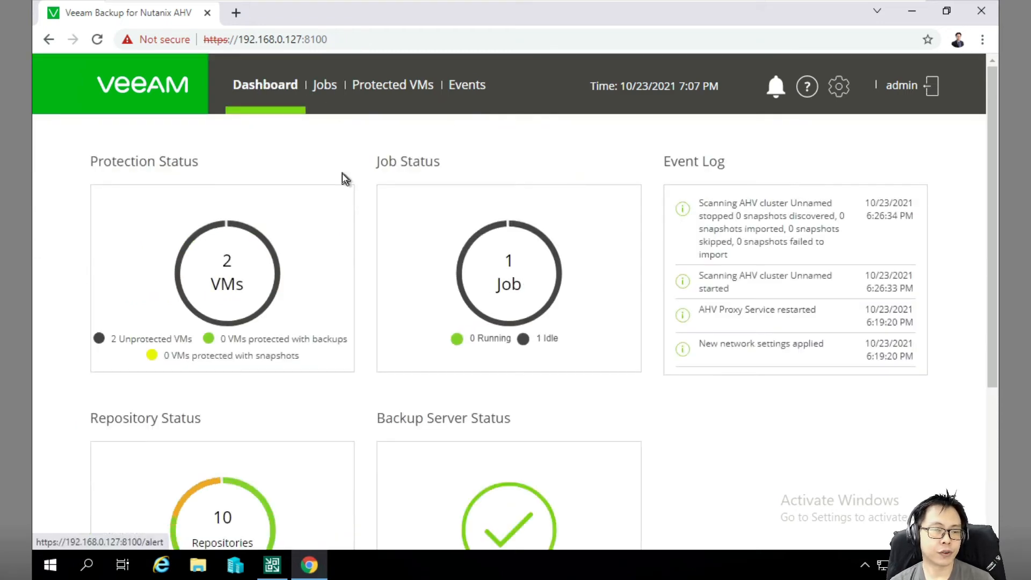
Browse the Jobs, Protected VMs and Events pages, then close the browser.
{"action": "left_click", "coordinate": [319, 94]}
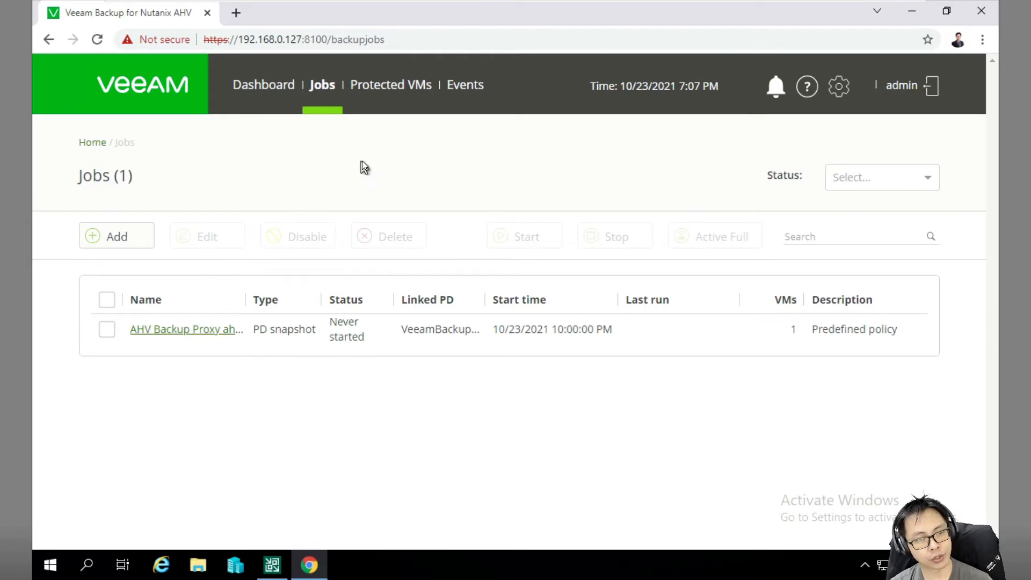
{"action": "left_click", "coordinate": [376, 88]}
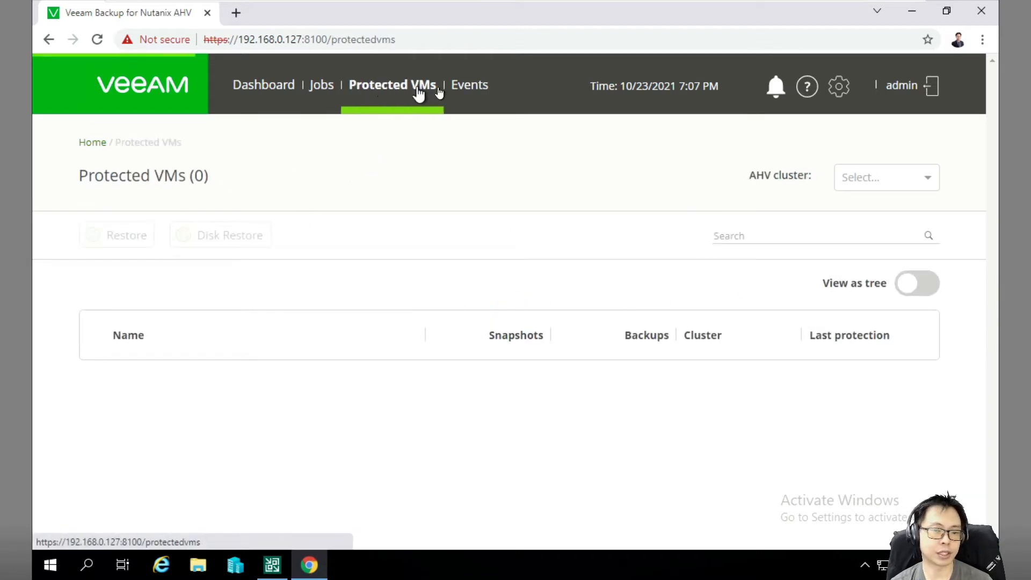
{"action": "left_click", "coordinate": [486, 94]}
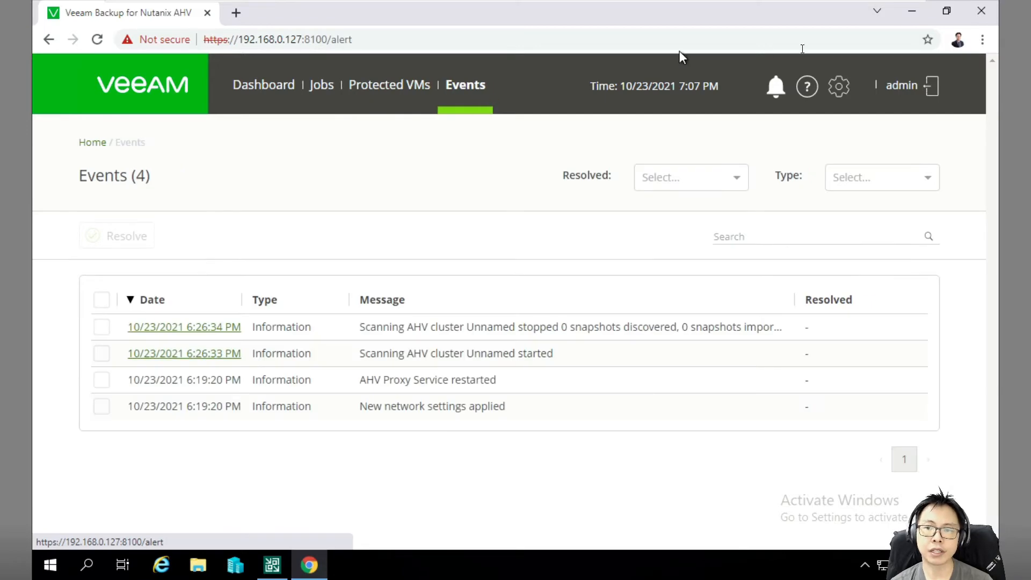
{"action": "left_click", "coordinate": [979, 11]}
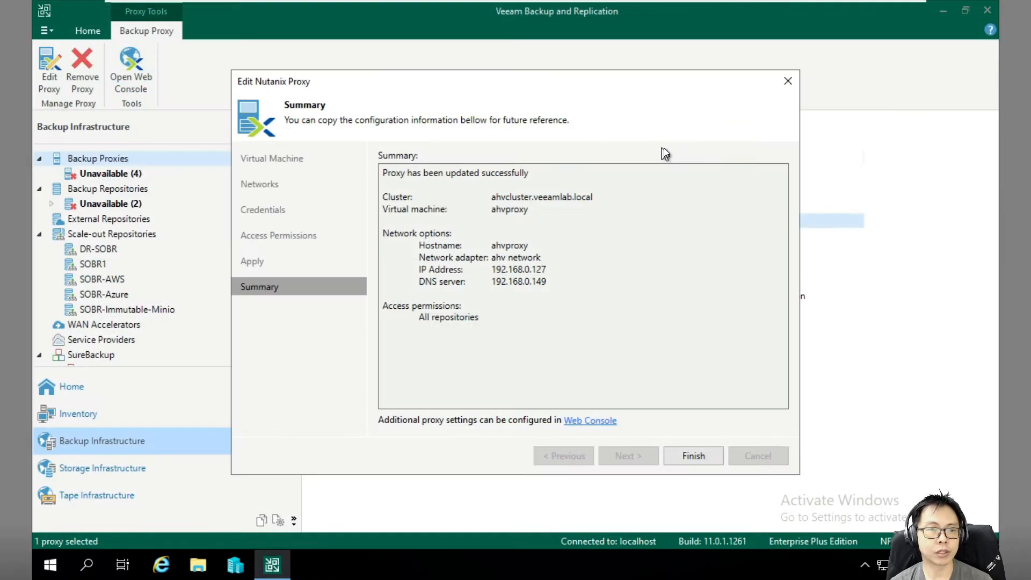
Finish the ahvproxy proxy edit and return to the Home jobs list.
{"action": "left_click", "coordinate": [698, 456]}
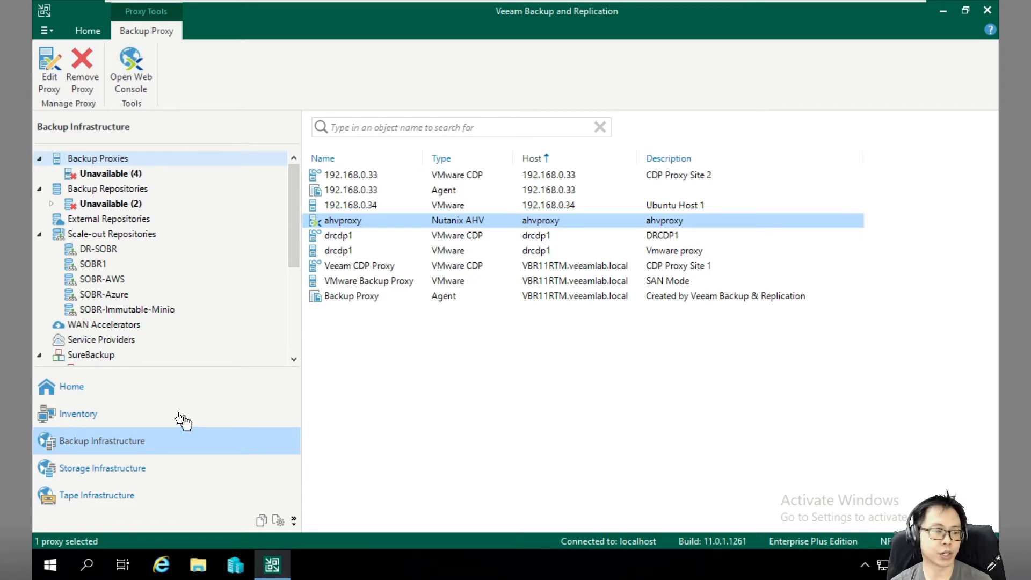
{"action": "left_click", "coordinate": [108, 388]}
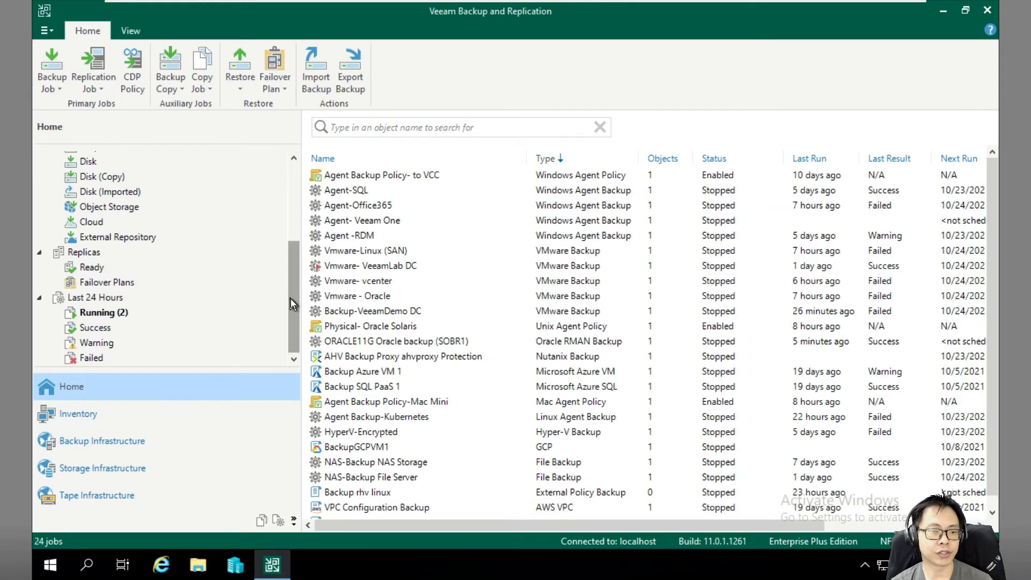
{"action": "left_click_drag", "start_coordinate": [292, 301], "coordinate": [295, 202]}
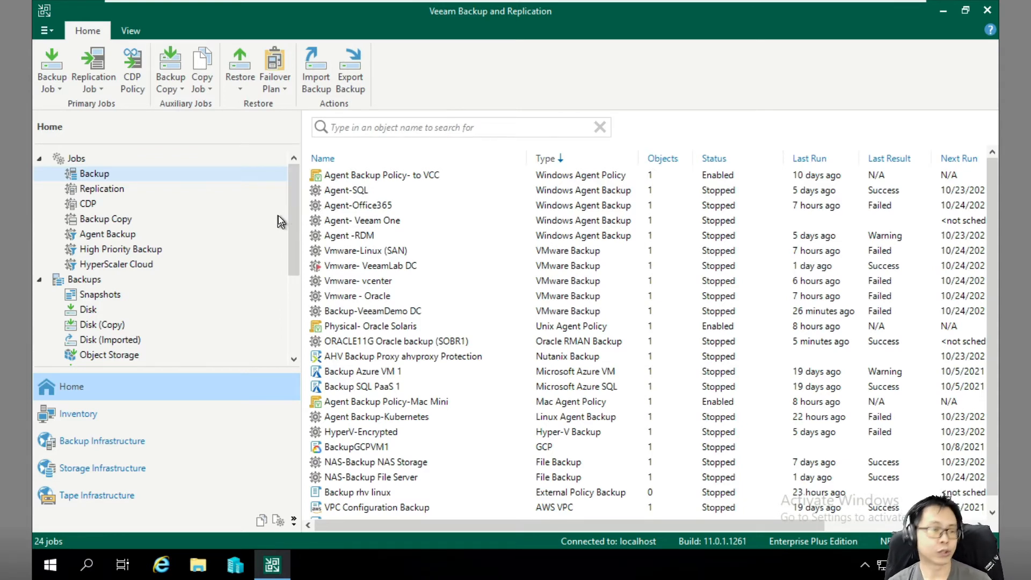
{"action": "left_click", "coordinate": [57, 80]}
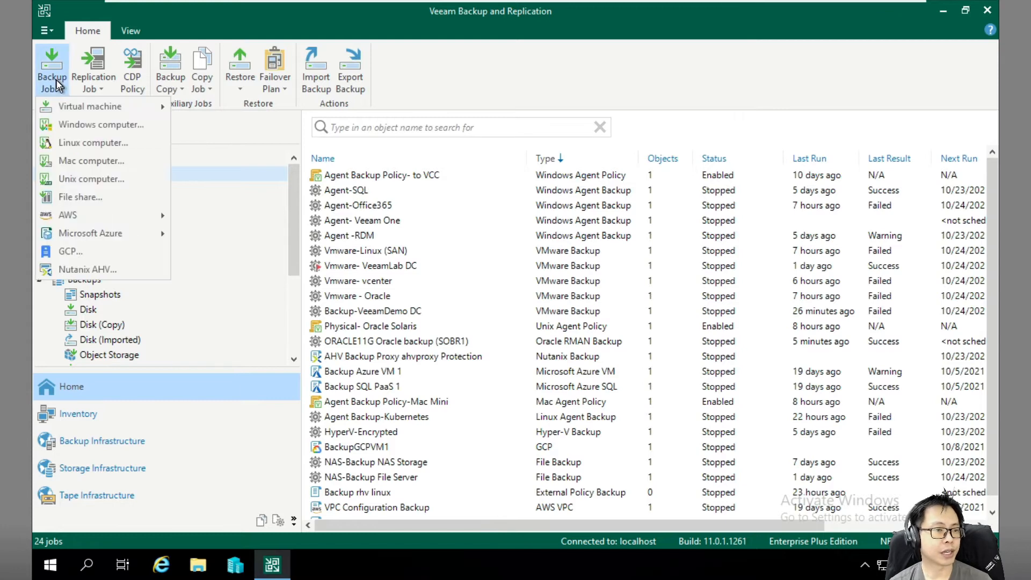
Start a Nutanix AHV backup job named 'AHV Backup - Centos', zooming the page to 80%.
{"action": "left_click", "coordinate": [89, 270]}
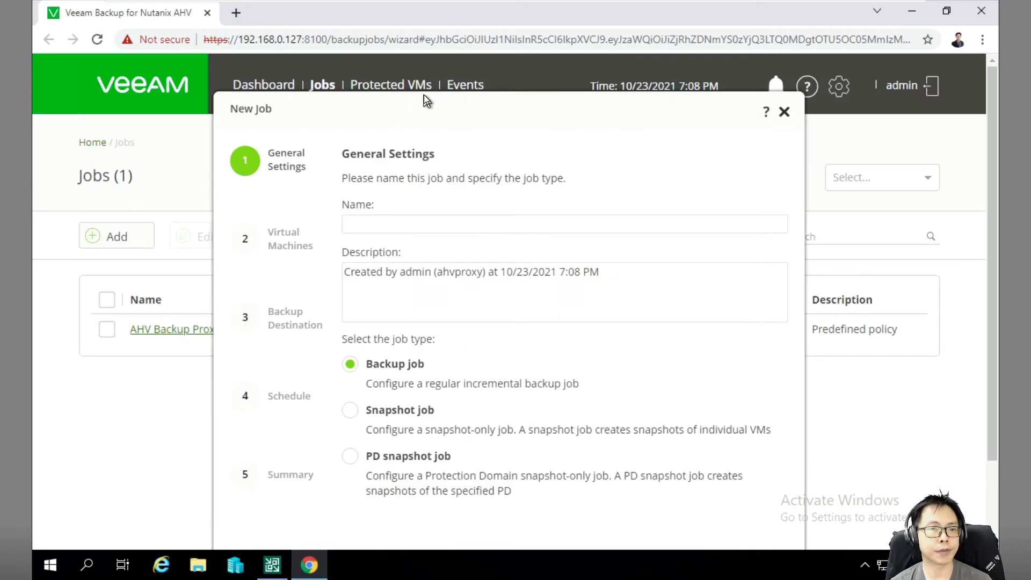
{"action": "left_click_drag", "start_coordinate": [421, 99], "coordinate": [435, 69]}
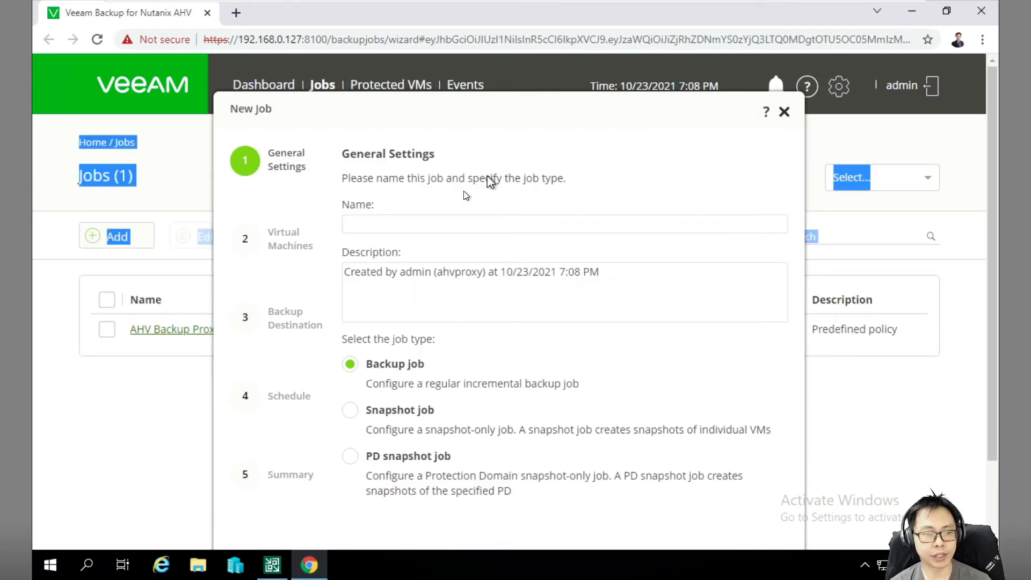
{"action": "left_click", "coordinate": [431, 224]}
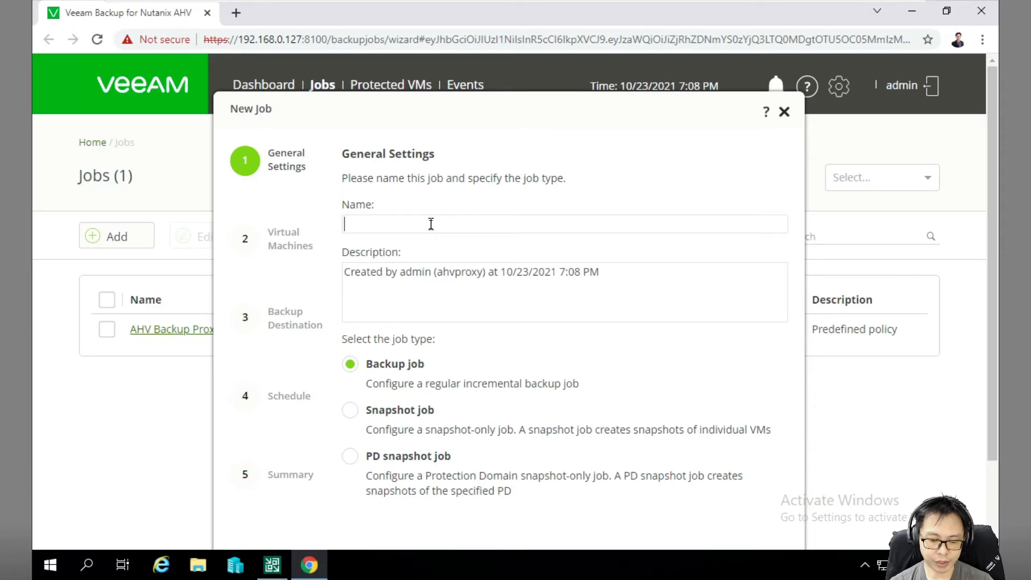
{"action": "type", "text": "AHV"}
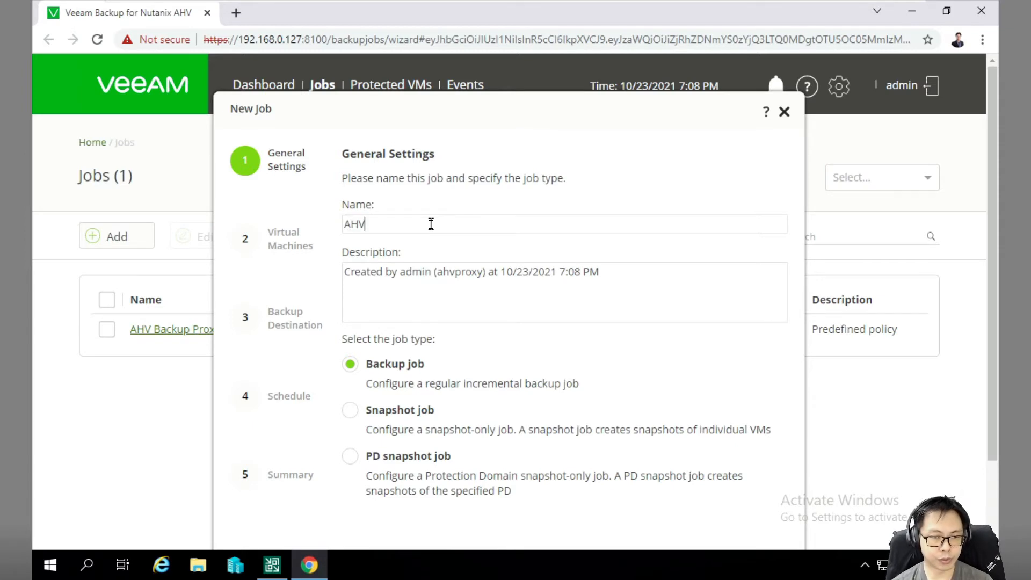
{"action": "type", "text": " Bac"}
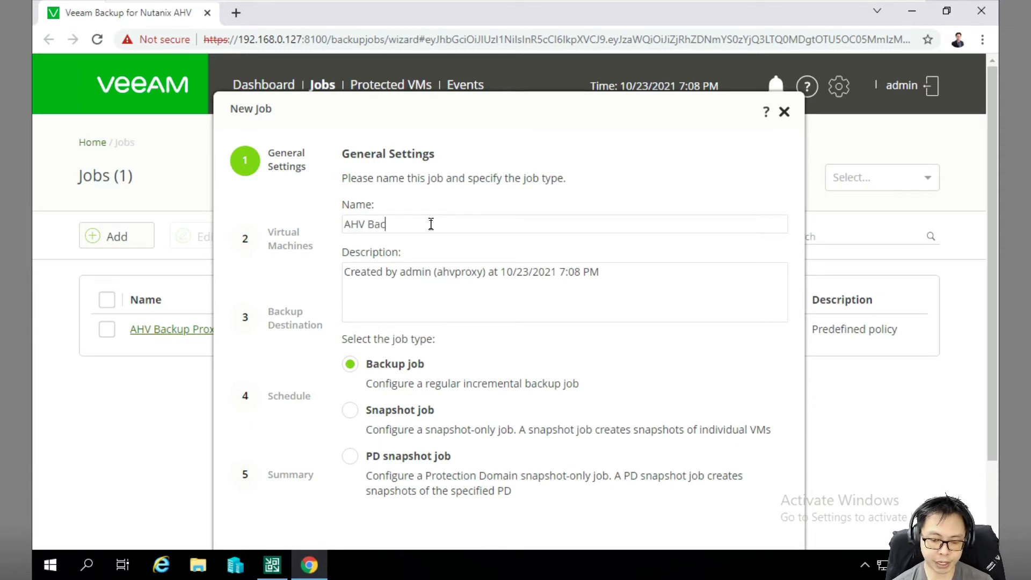
{"action": "type", "text": "kup - Centos"}
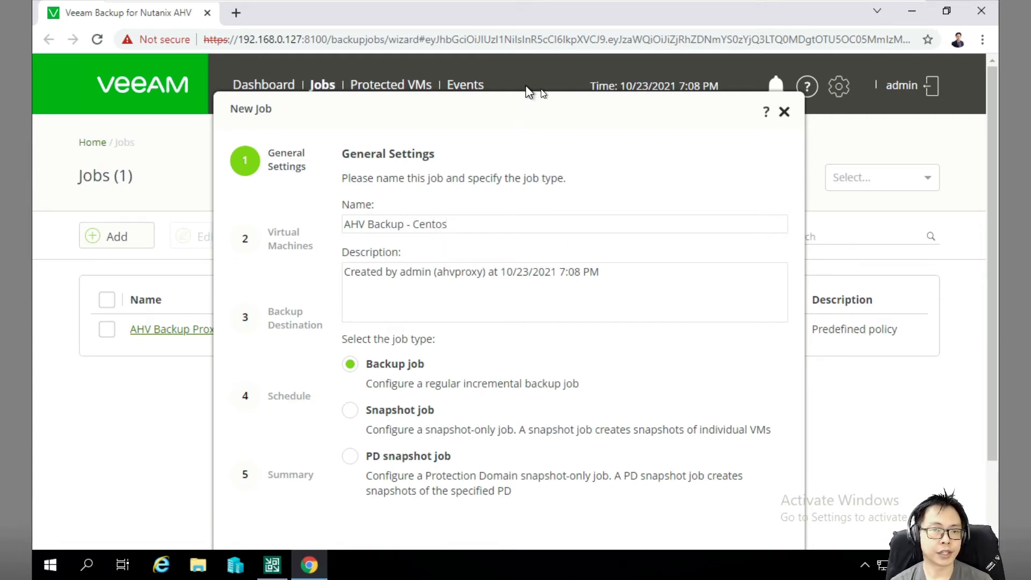
{"action": "left_click", "coordinate": [984, 39]}
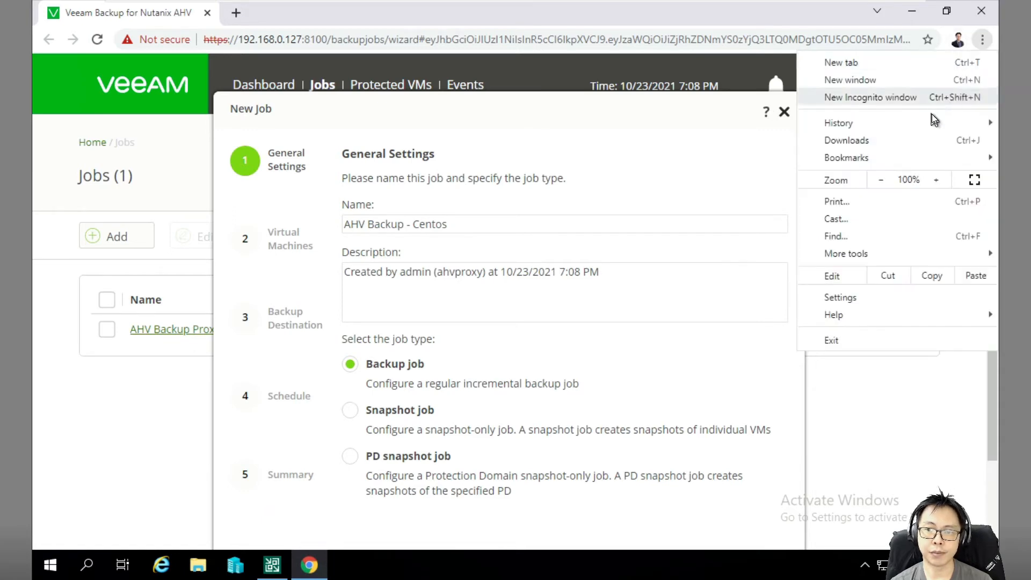
{"action": "left_click", "coordinate": [884, 178]}
{"action": "left_click", "coordinate": [886, 178]}
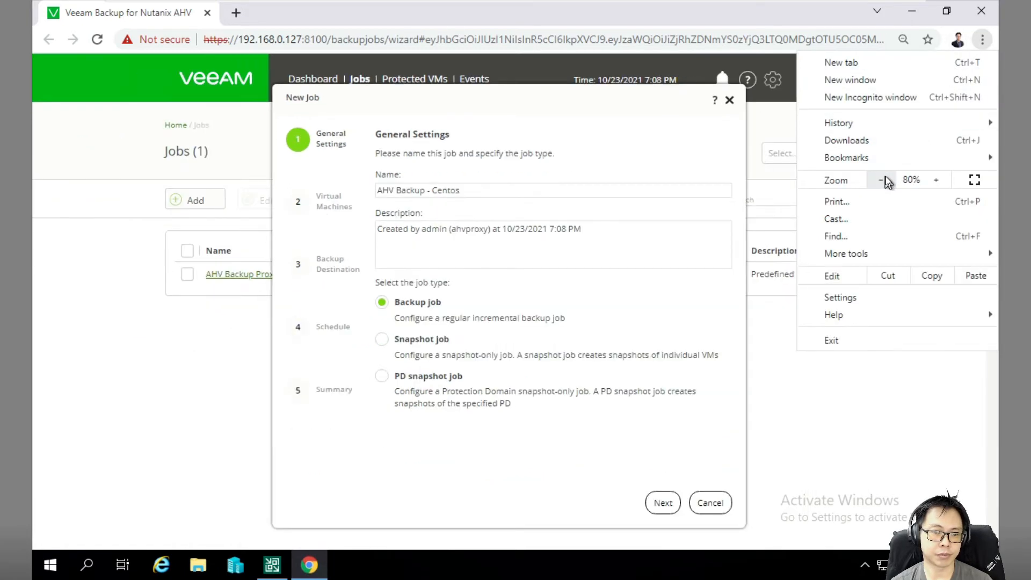
{"action": "left_click", "coordinate": [645, 148]}
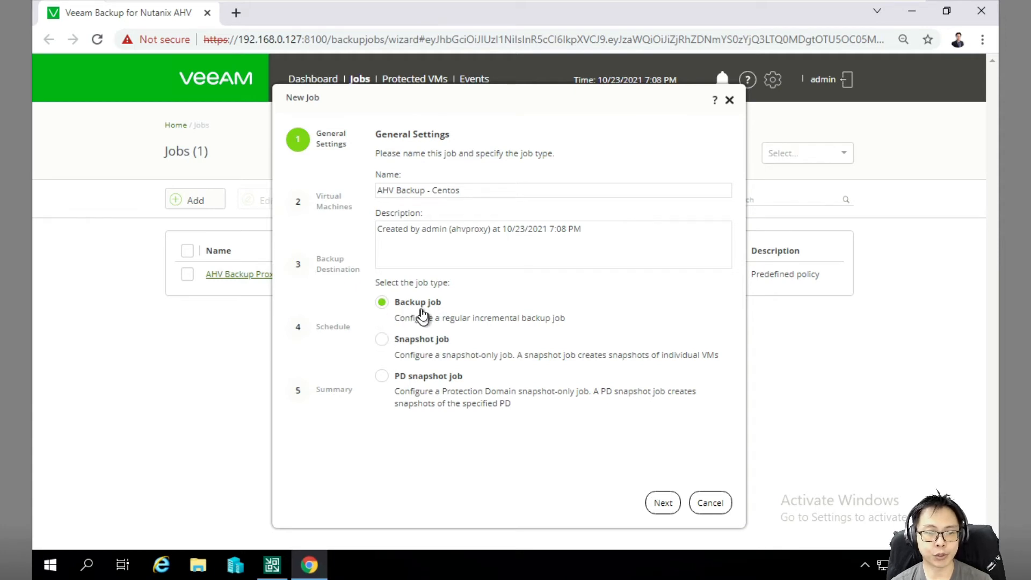
Set the job description to 'AHV Backup Job' and continue to Virtual Machines.
{"action": "left_click_drag", "start_coordinate": [607, 237], "coordinate": [353, 228]}
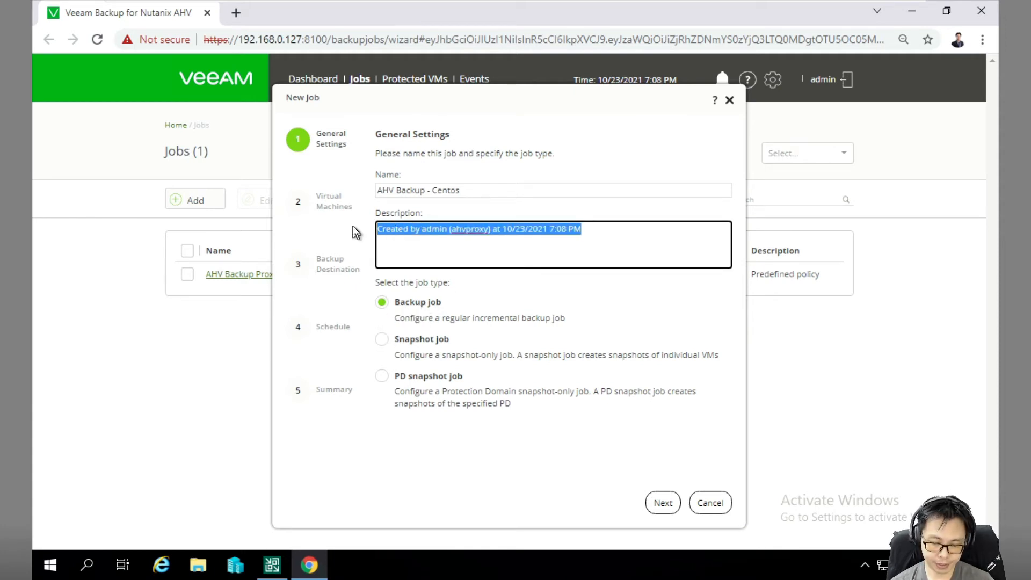
{"action": "type", "text": "AHV Back"}
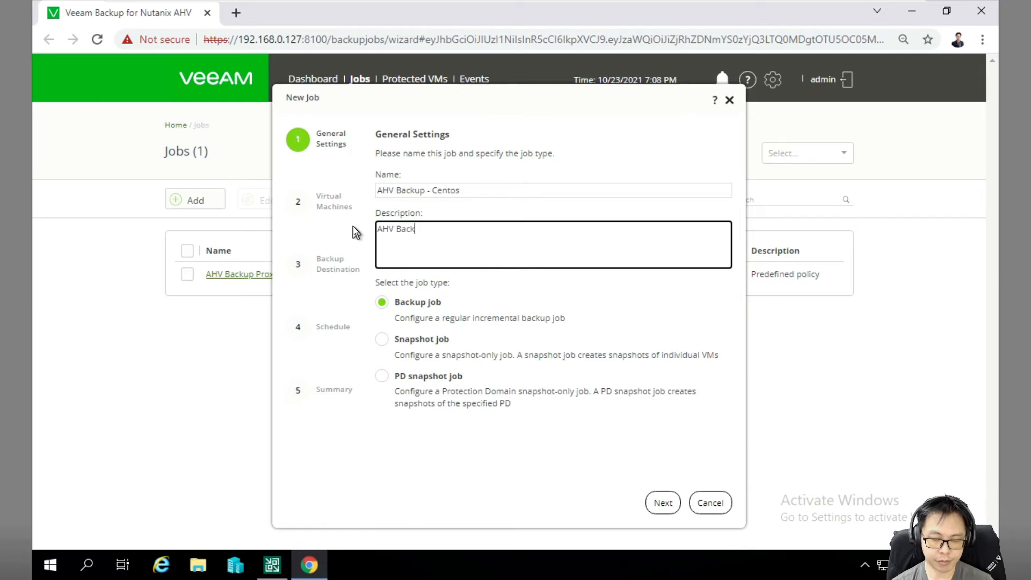
{"action": "type", "text": "up Job"}
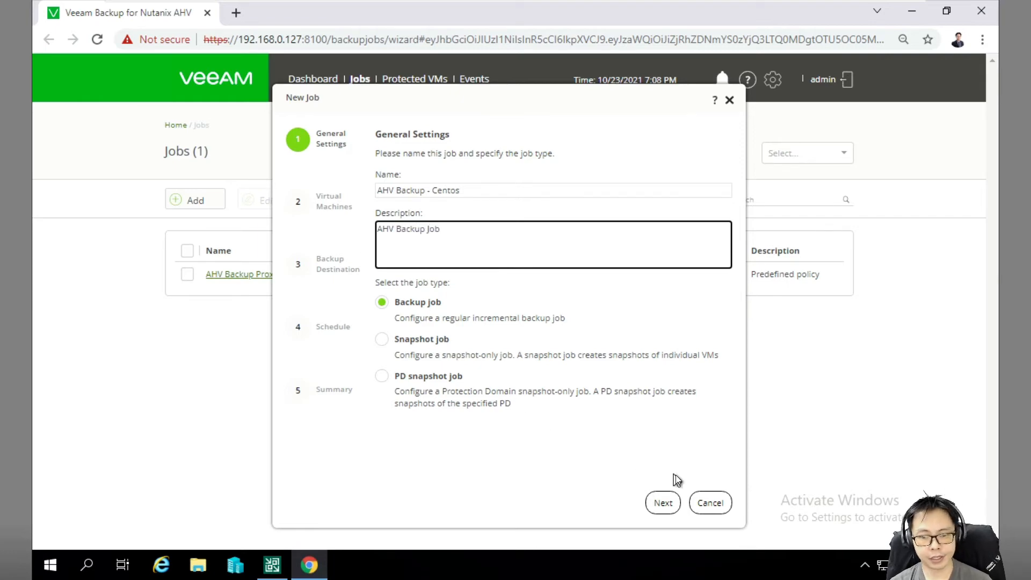
{"action": "left_click", "coordinate": [671, 504]}
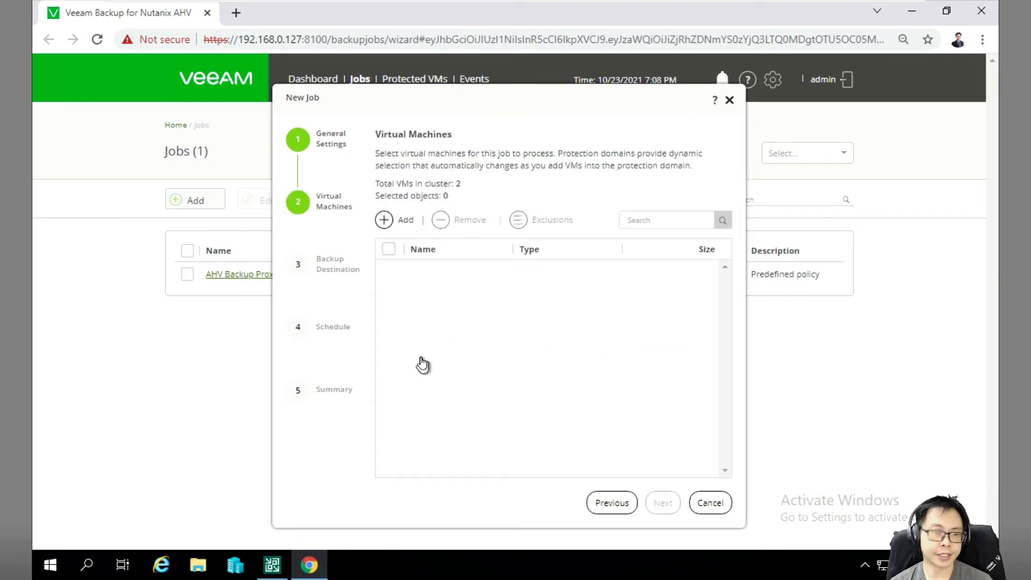
Add the centos VM from 'VMs not in a protection domain' to the job and continue to Backup Destination.
{"action": "left_click", "coordinate": [388, 219]}
{"action": "left_click", "coordinate": [378, 209]}
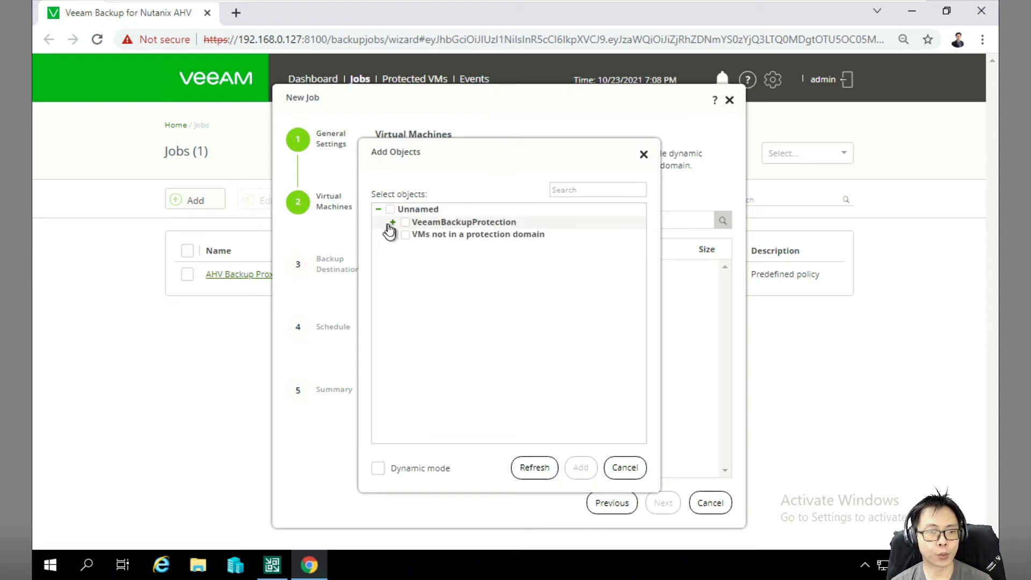
{"action": "left_click", "coordinate": [391, 222]}
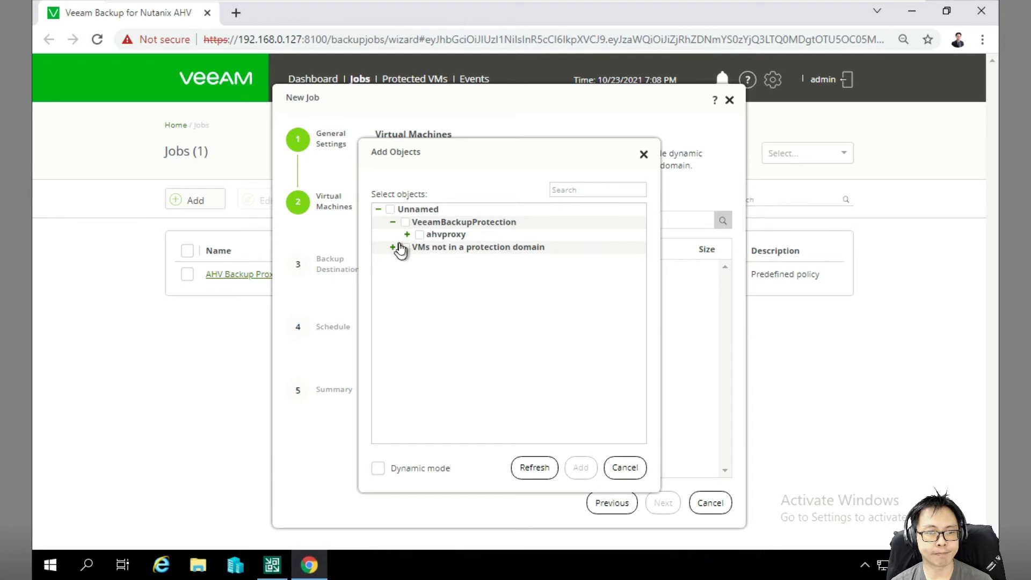
{"action": "left_click", "coordinate": [393, 247]}
{"action": "left_click", "coordinate": [421, 261]}
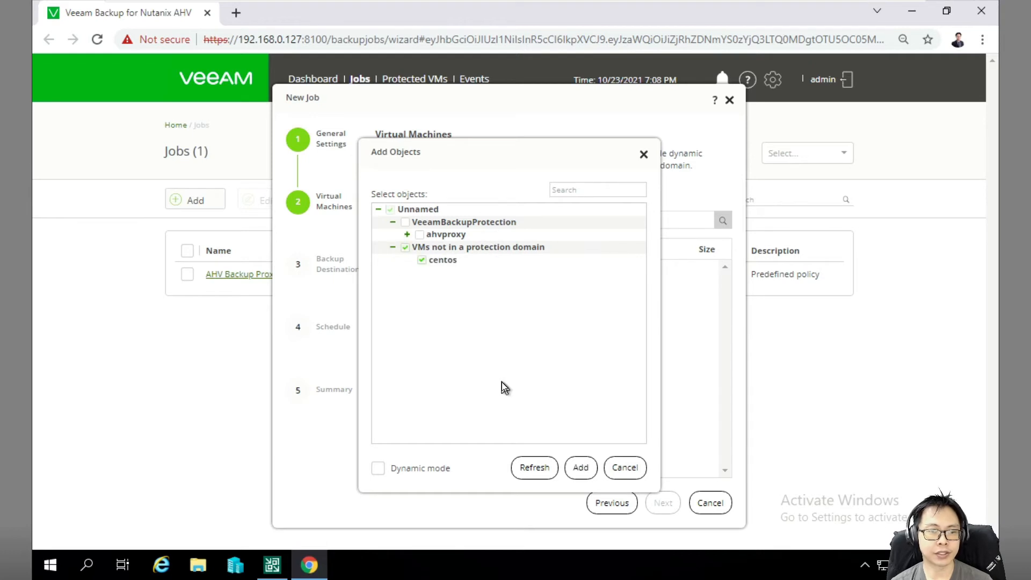
{"action": "left_click", "coordinate": [577, 469]}
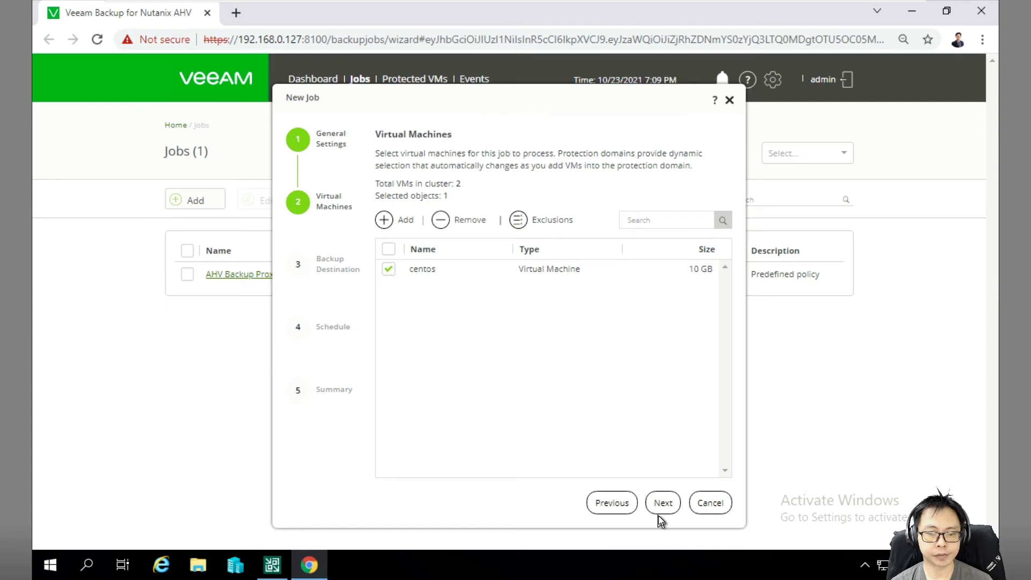
{"action": "left_click", "coordinate": [664, 503]}
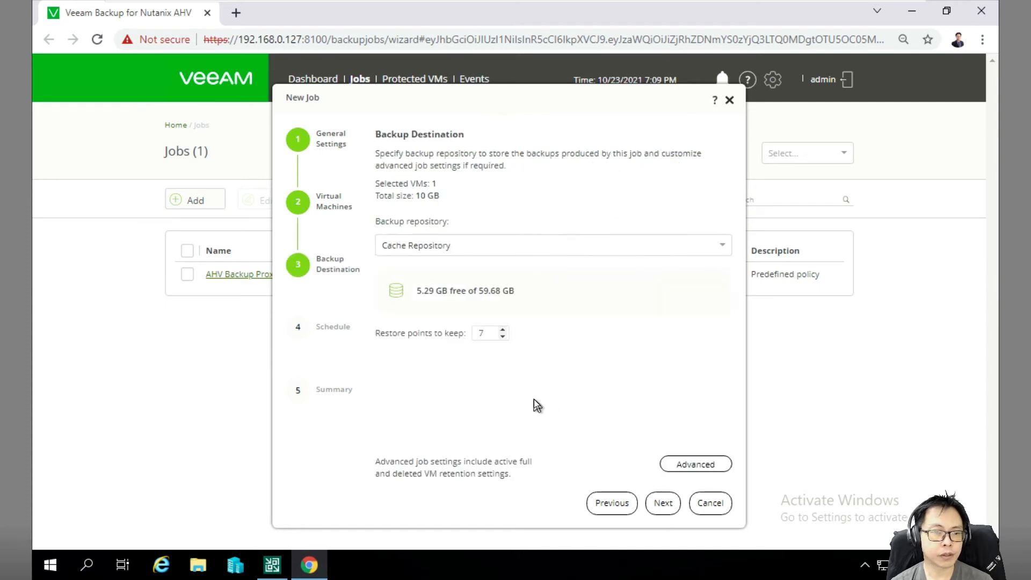
Store the job's backups on repository SOBR1, keeping 3 restore points.
{"action": "left_click", "coordinate": [454, 249]}
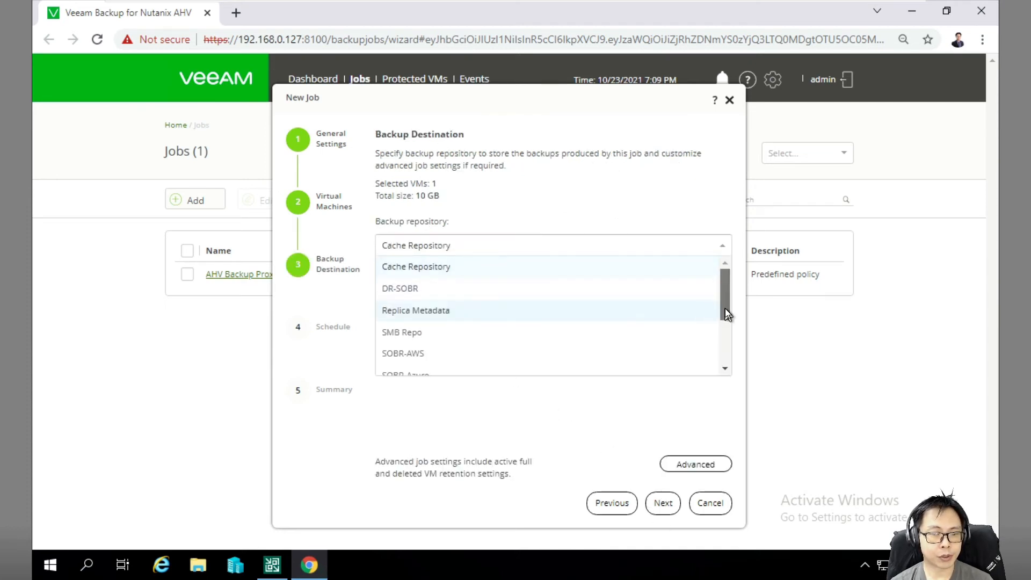
{"action": "left_click_drag", "start_coordinate": [725, 308], "coordinate": [723, 353]}
{"action": "left_click", "coordinate": [447, 332]}
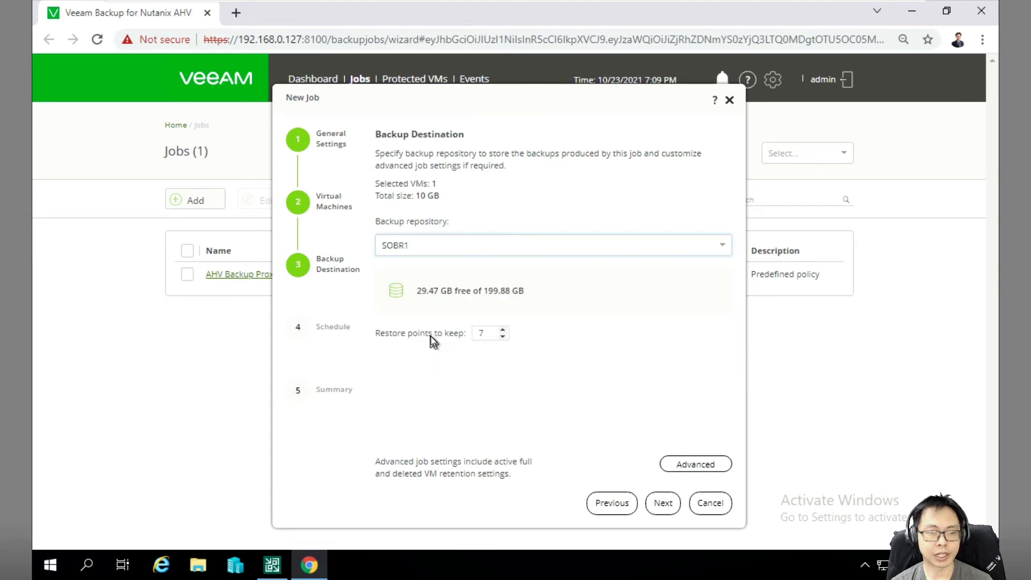
{"action": "left_click", "coordinate": [483, 333]}
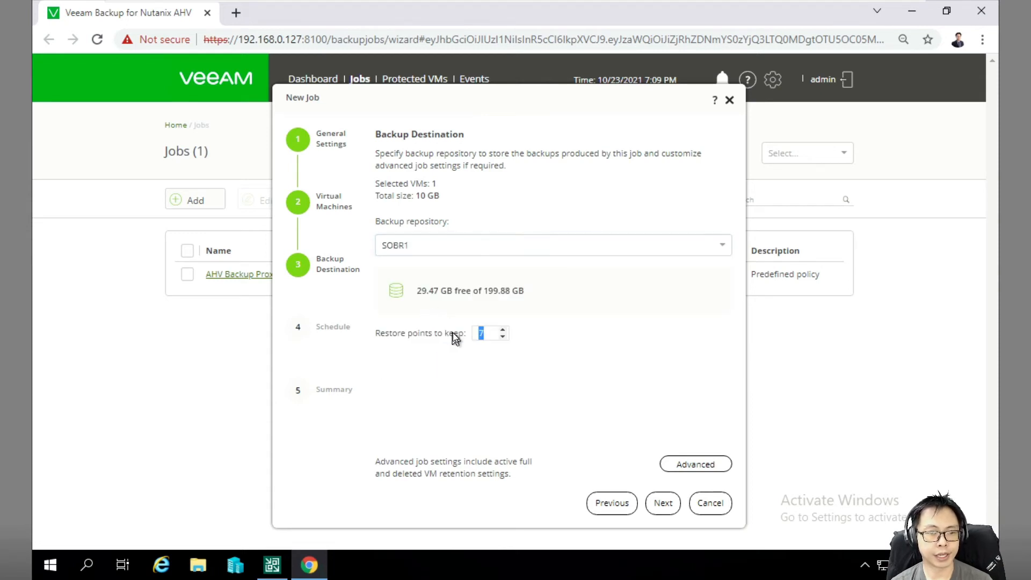
{"action": "double_click", "coordinate": [481, 333]}
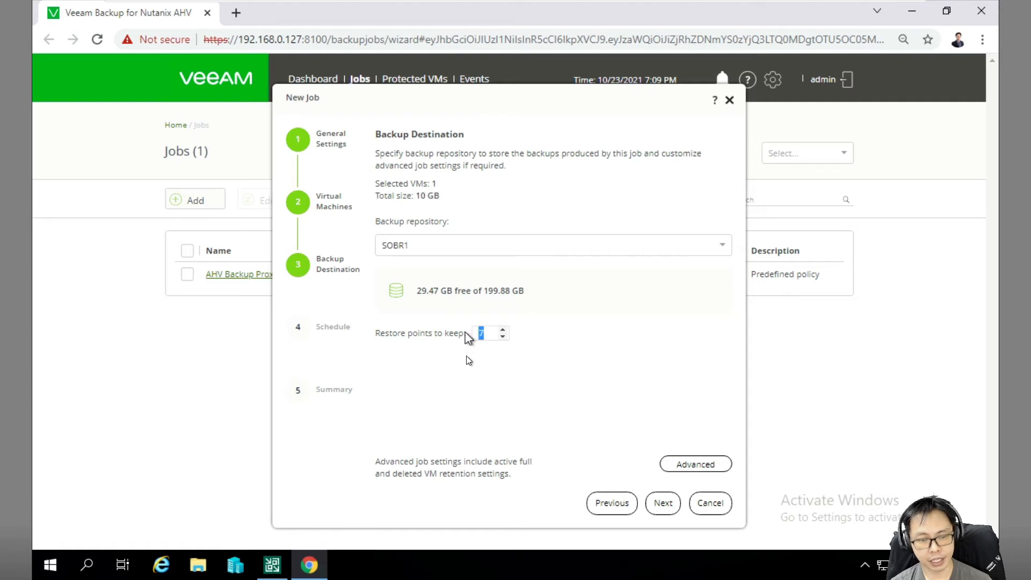
{"action": "type", "text": "3"}
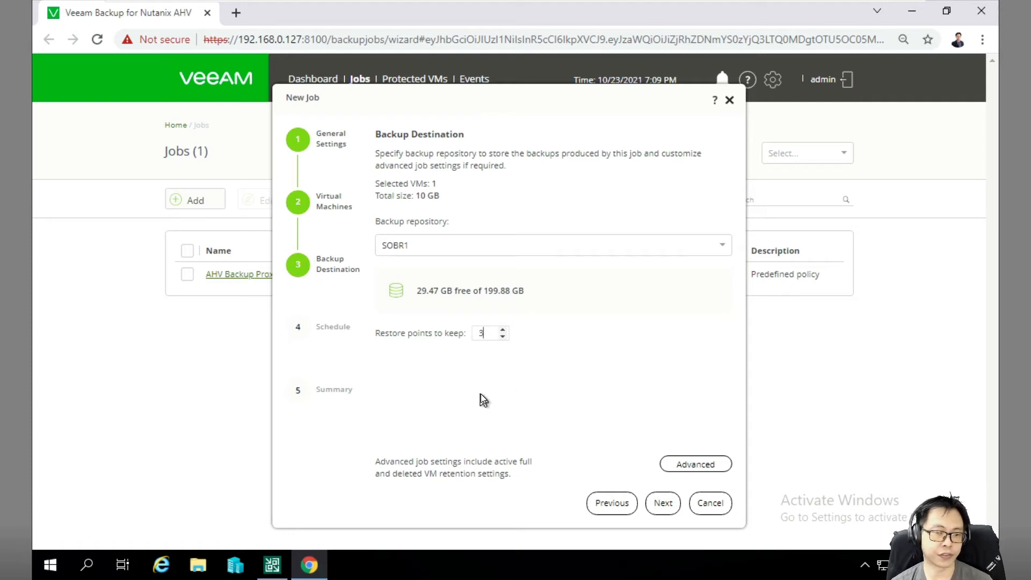
In advanced settings, remove deleted VMs' data after 3 days, leave periodic active fulls off, and continue.
{"action": "left_click", "coordinate": [693, 466]}
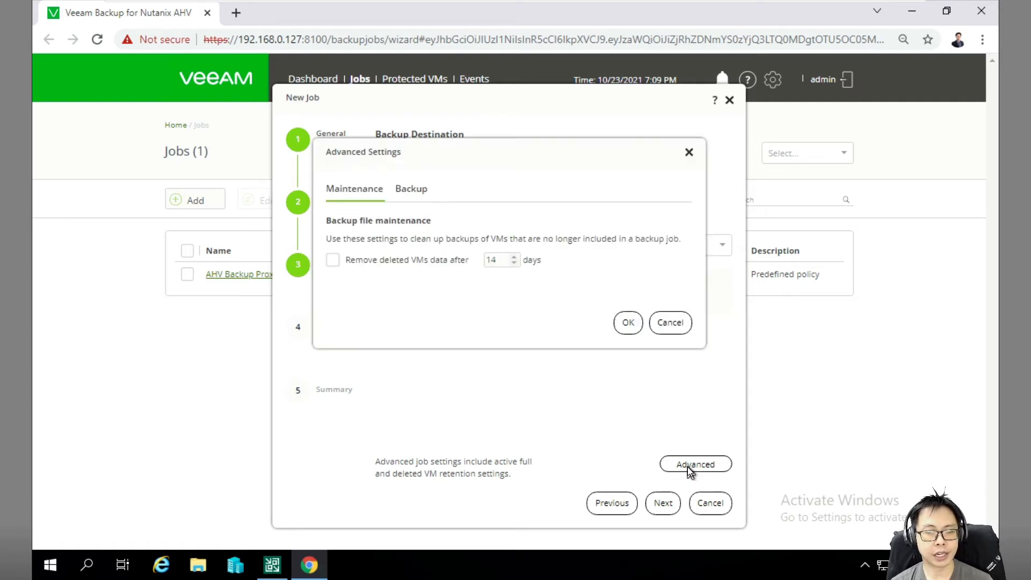
{"action": "left_click", "coordinate": [365, 260]}
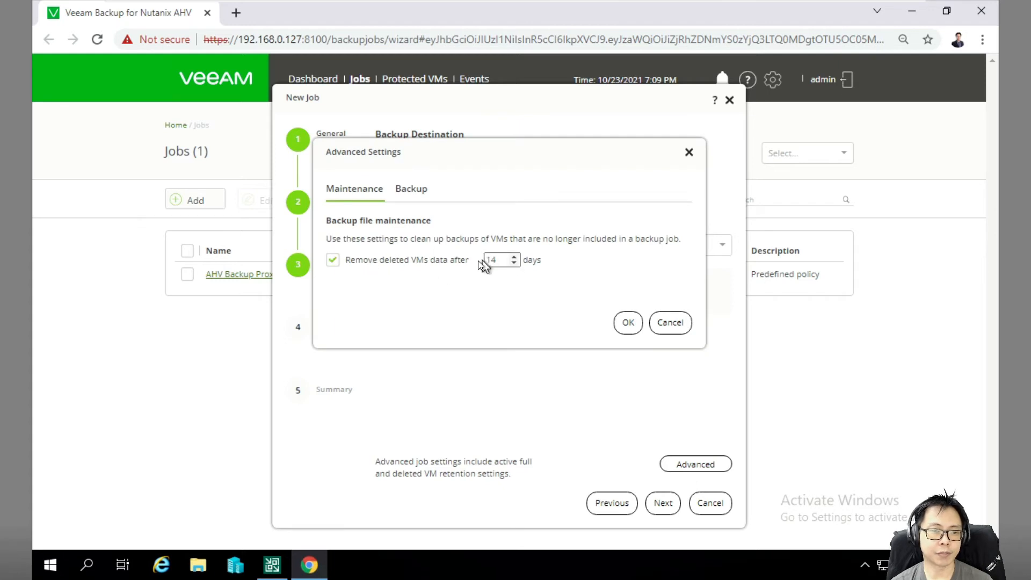
{"action": "double_click", "coordinate": [491, 260]}
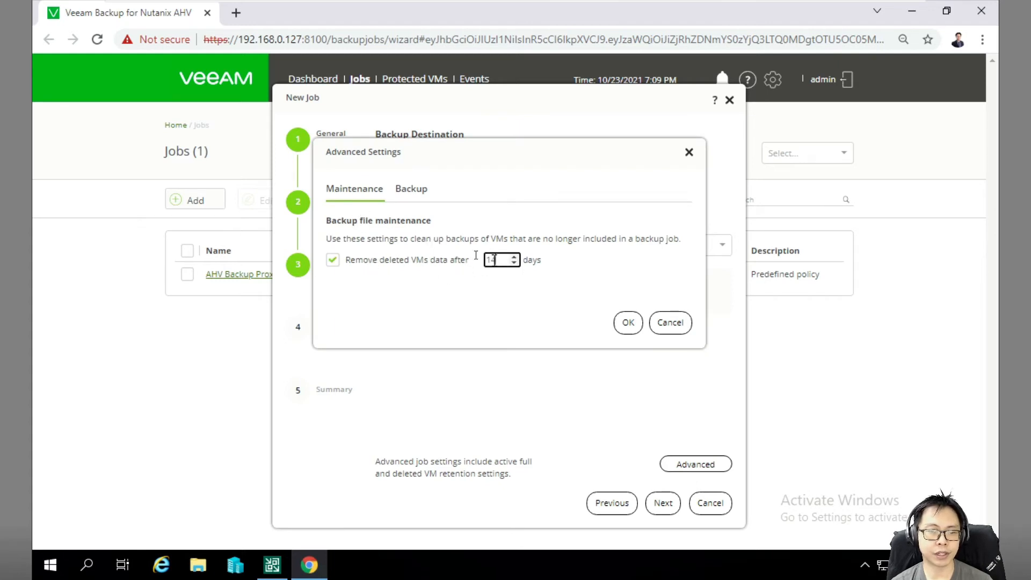
{"action": "type", "text": "3"}
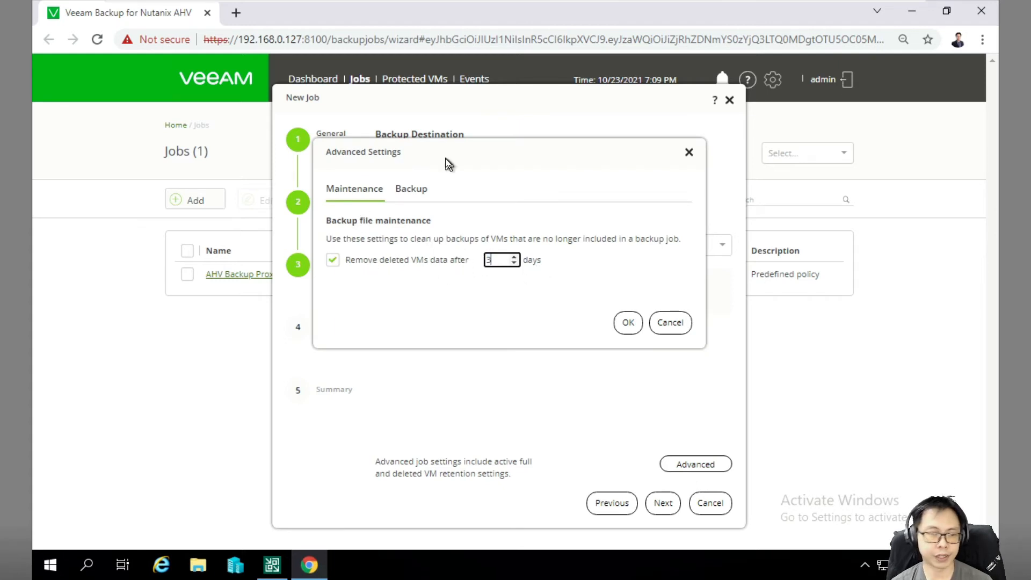
{"action": "left_click", "coordinate": [412, 188]}
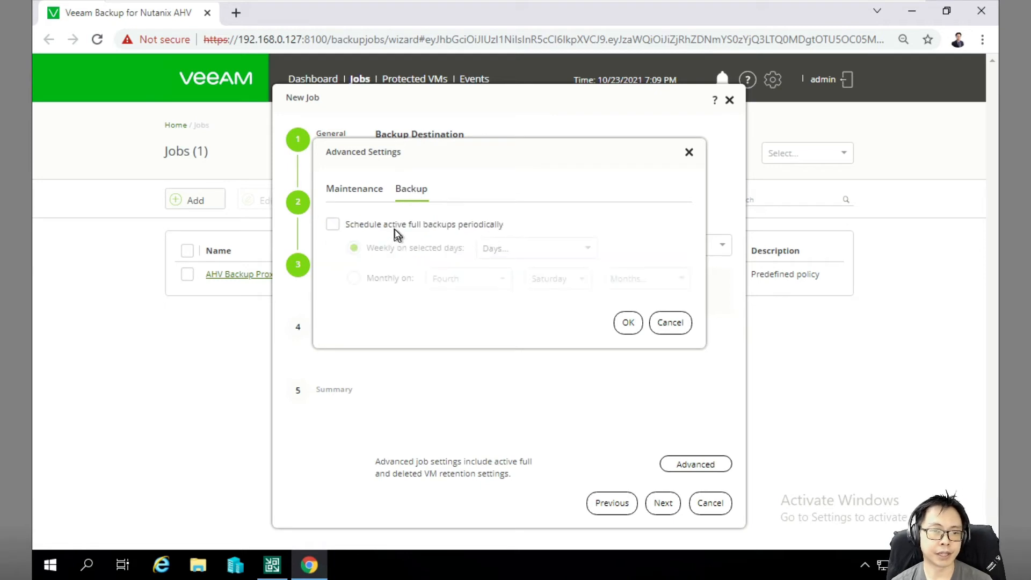
{"action": "left_click", "coordinate": [393, 226]}
{"action": "left_click", "coordinate": [411, 224]}
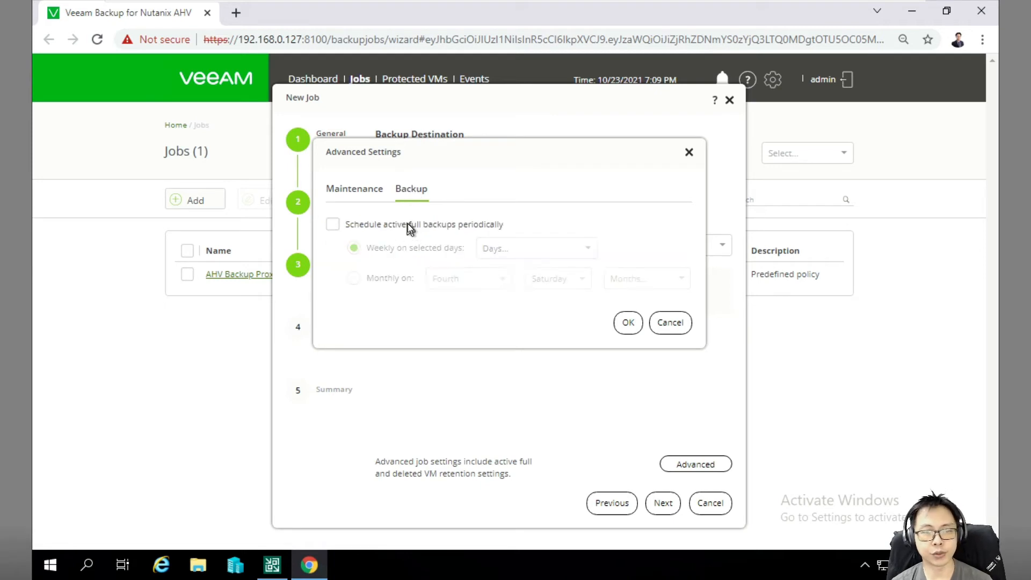
{"action": "left_click", "coordinate": [629, 323]}
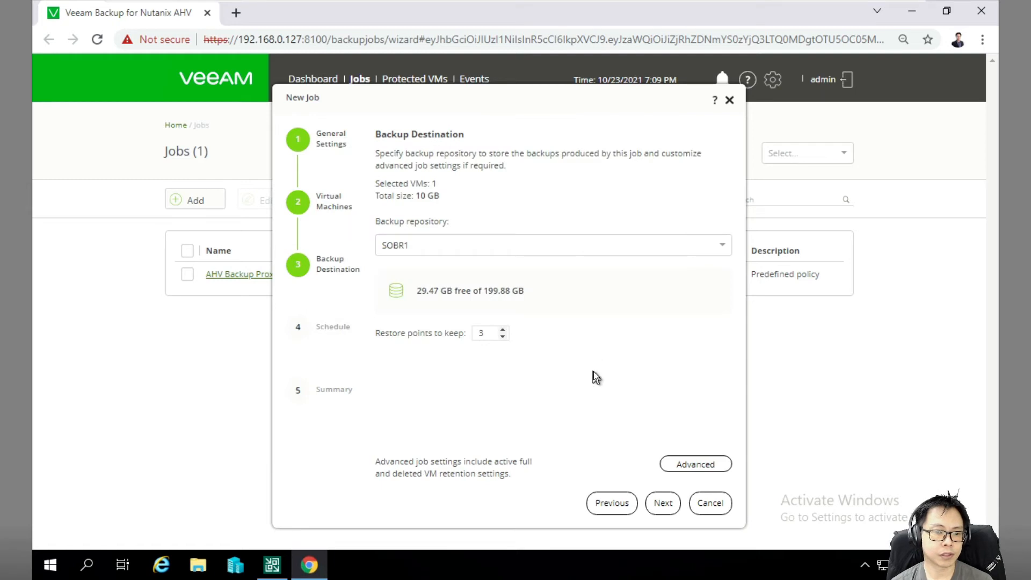
{"action": "left_click", "coordinate": [662, 504]}
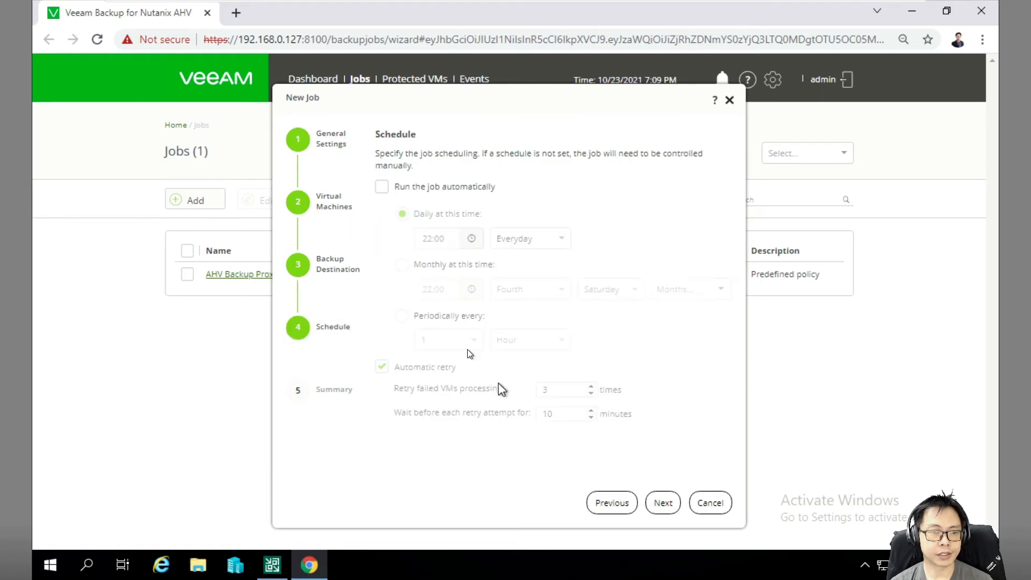
Schedule the job to run automatically every day at 13:00, then continue to the Summary.
{"action": "left_click", "coordinate": [382, 187]}
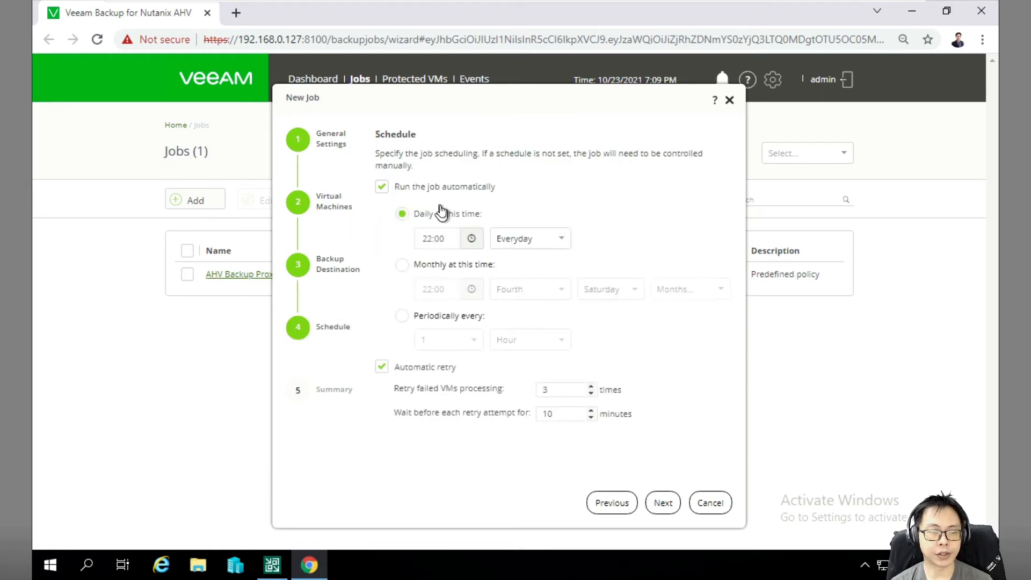
{"action": "left_click", "coordinate": [466, 242]}
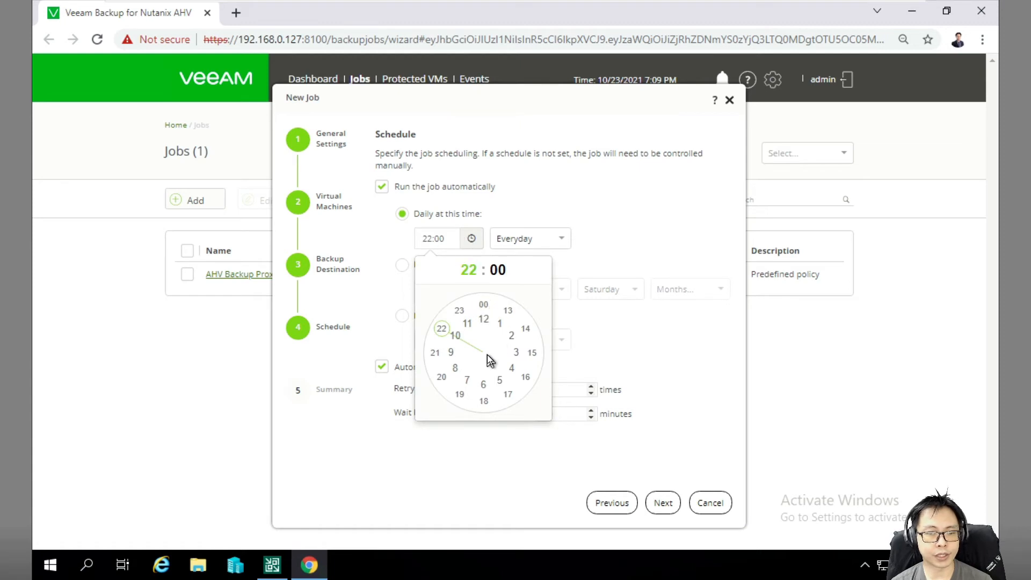
{"action": "left_click", "coordinate": [501, 325]}
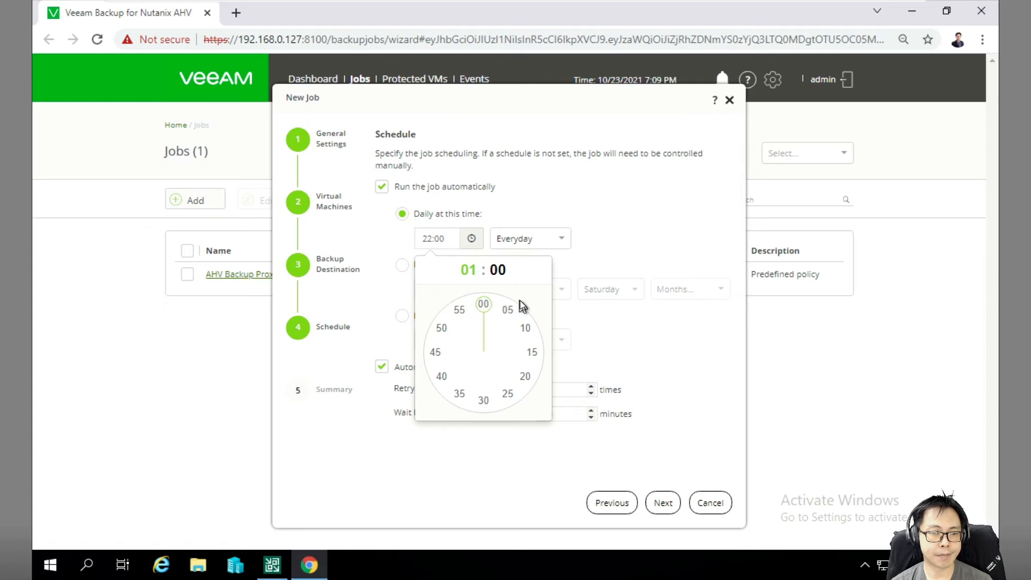
{"action": "left_click", "coordinate": [484, 305]}
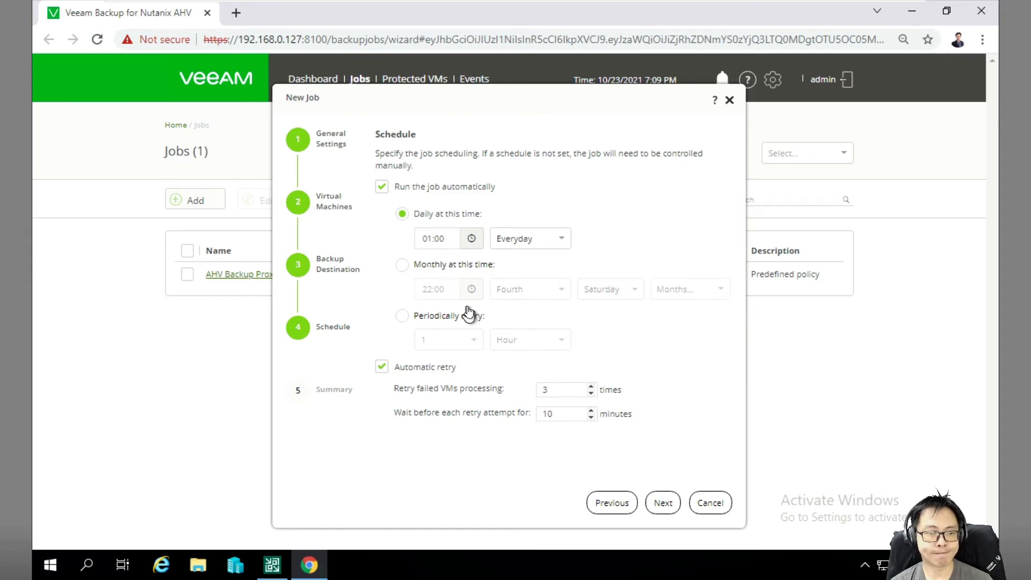
{"action": "left_click", "coordinate": [469, 240]}
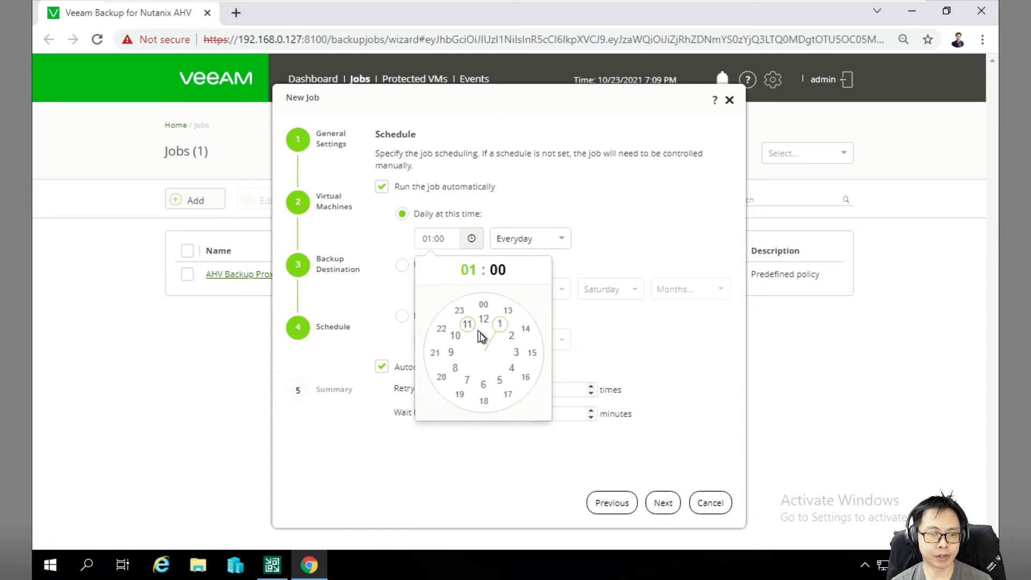
{"action": "left_click", "coordinate": [506, 313]}
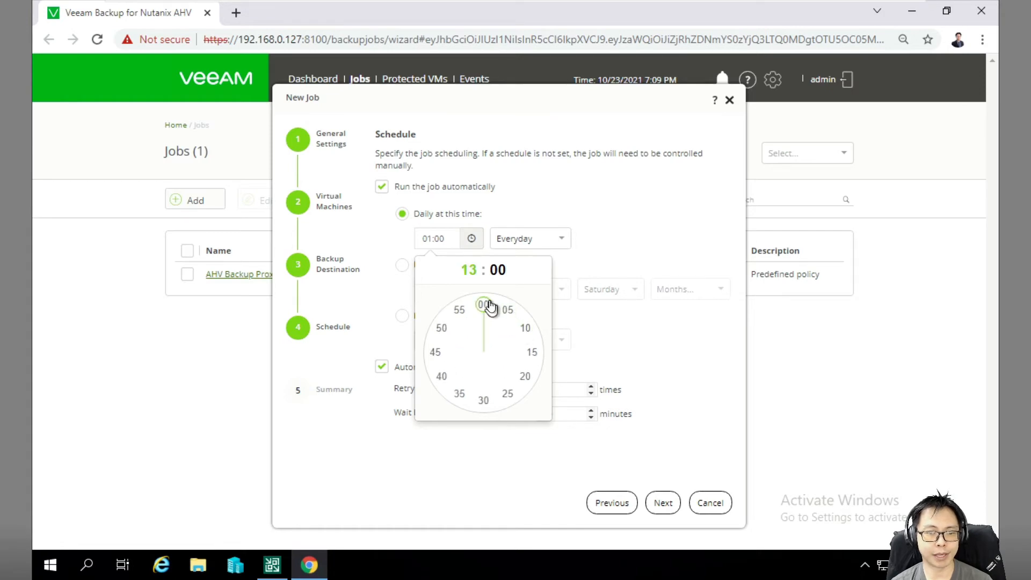
{"action": "left_click", "coordinate": [485, 305]}
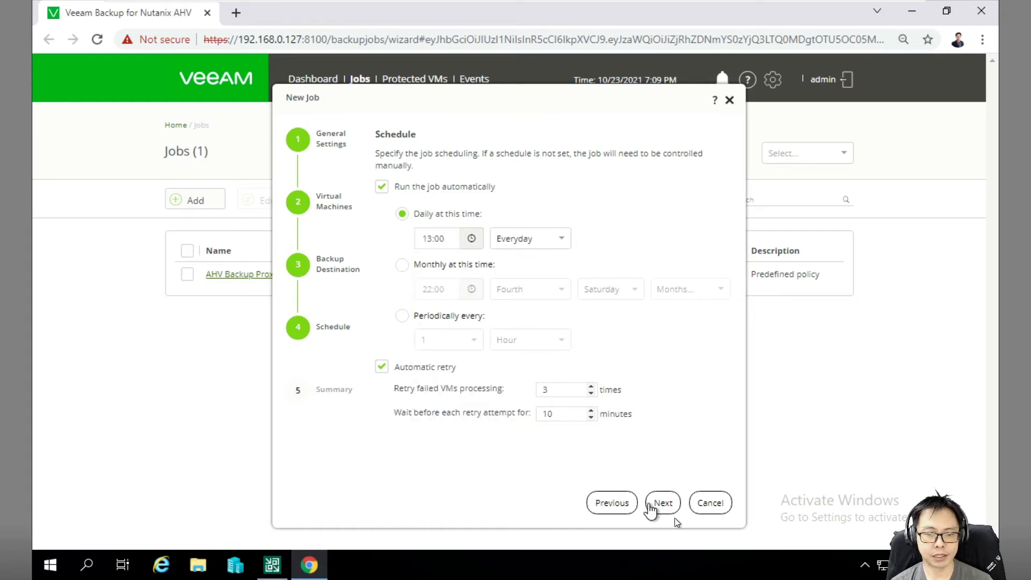
{"action": "left_click", "coordinate": [664, 504]}
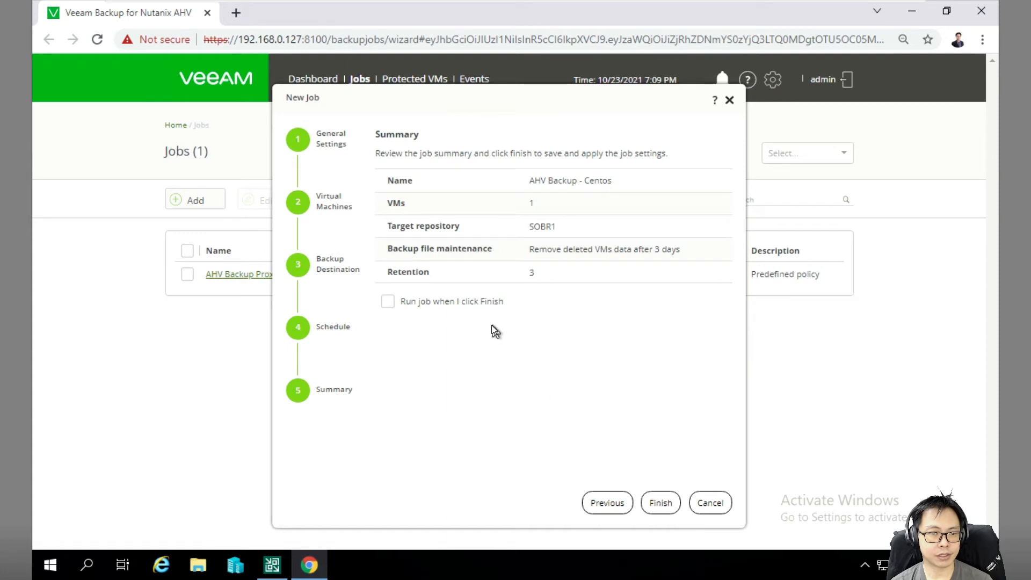
Finish the AHV Backup - Centos job so it runs immediately, then bring up the Veeam Backup & Replication console.
{"action": "left_click", "coordinate": [418, 303]}
{"action": "left_click", "coordinate": [661, 503]}
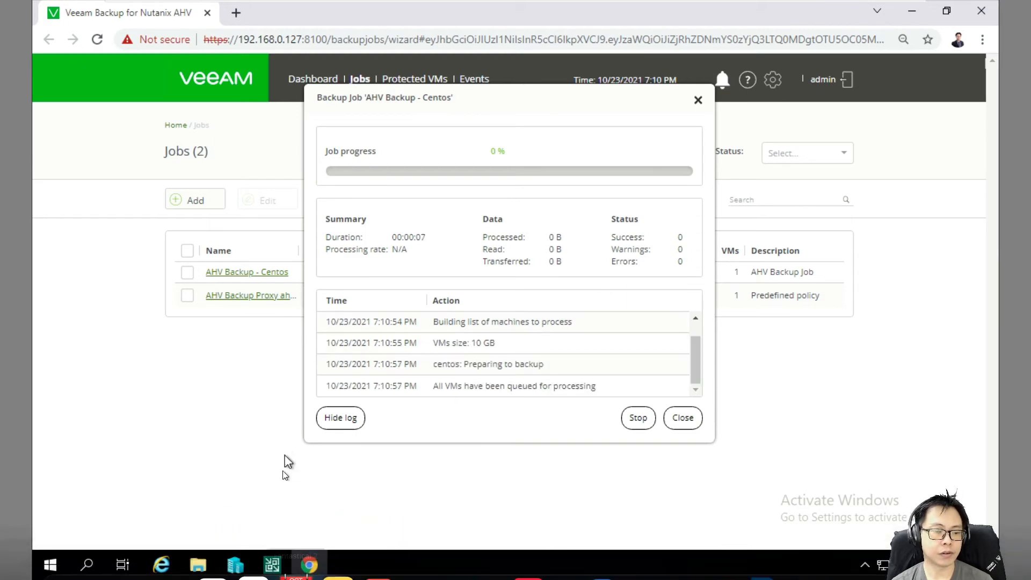
{"action": "left_click", "coordinate": [278, 563]}
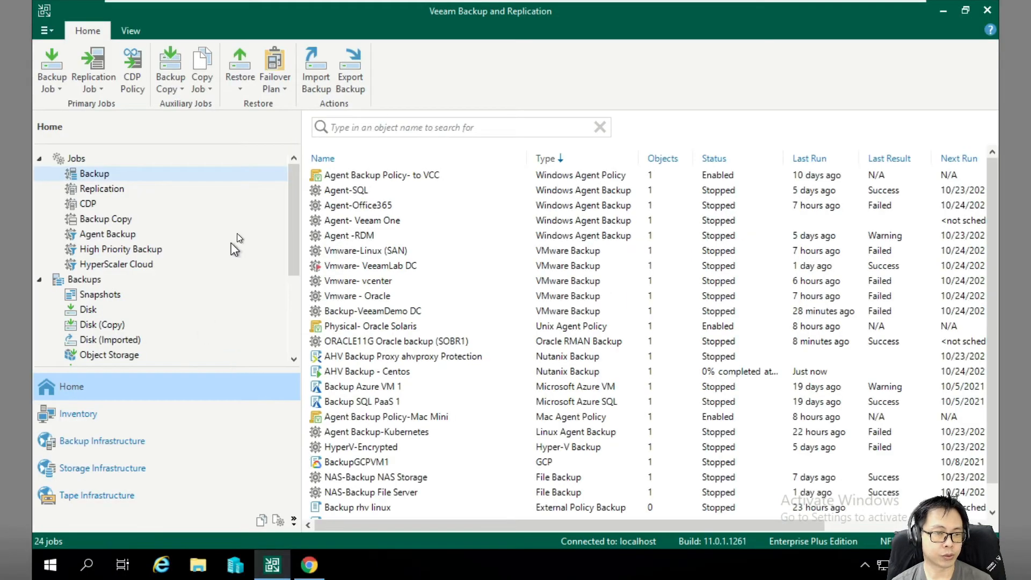
Follow the running AHV Backup - Centos session until centos reaches 100%, then return to the browser.
{"action": "scroll", "coordinate": [290, 226], "scroll_direction": "down", "scroll_amount": 3}
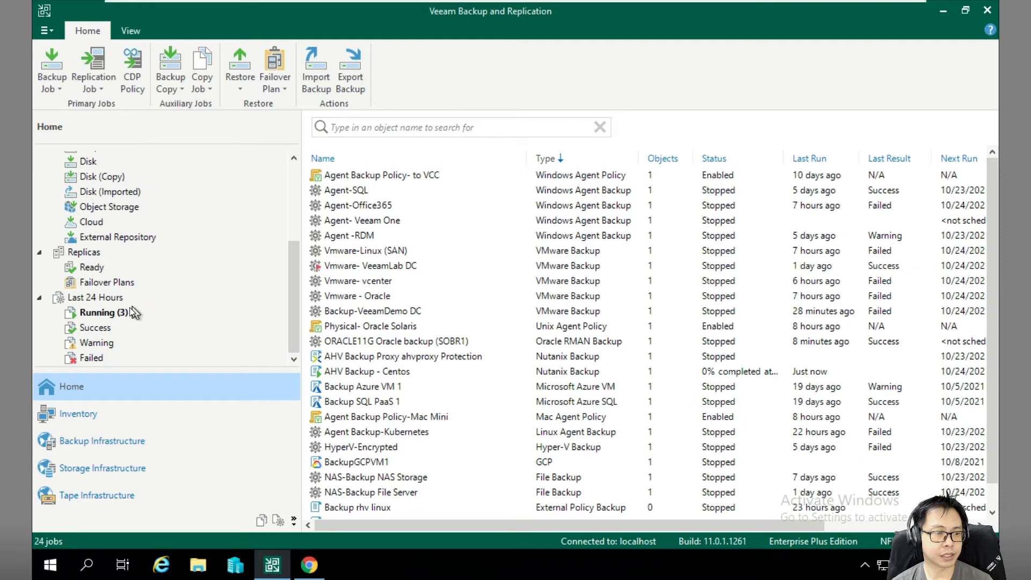
{"action": "left_click", "coordinate": [114, 312]}
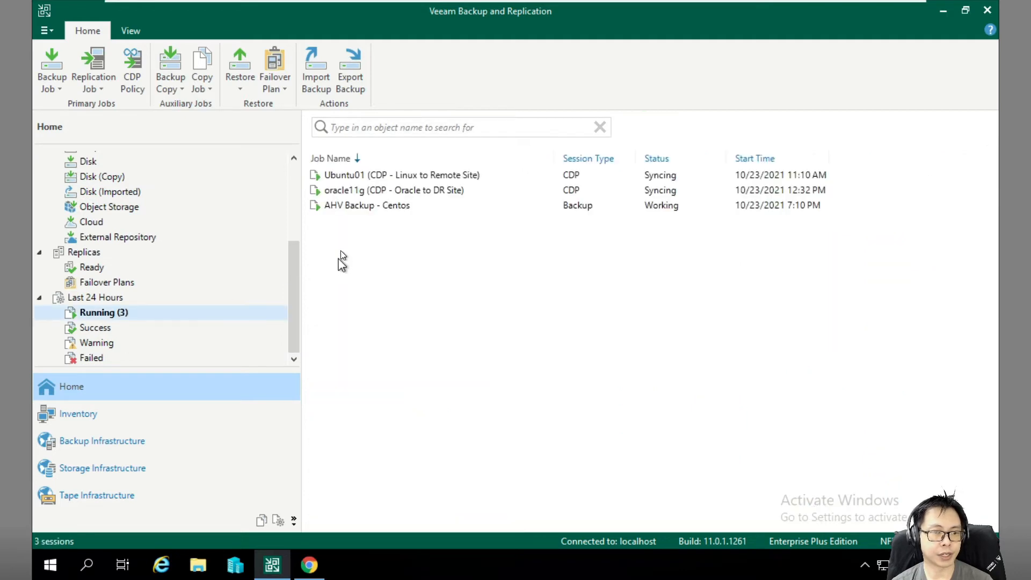
{"action": "double_click", "coordinate": [358, 204]}
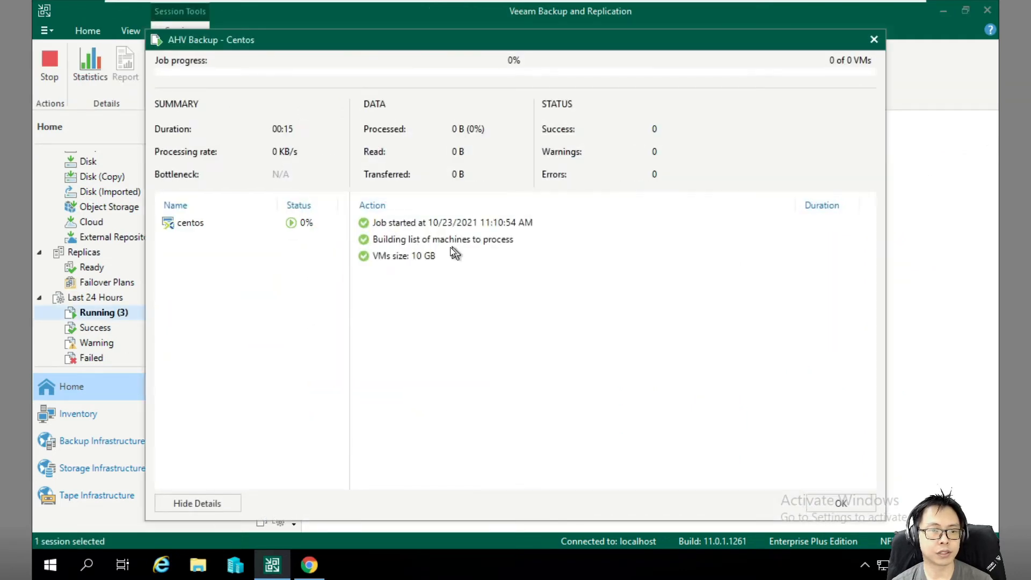
{"action": "left_click", "coordinate": [268, 220]}
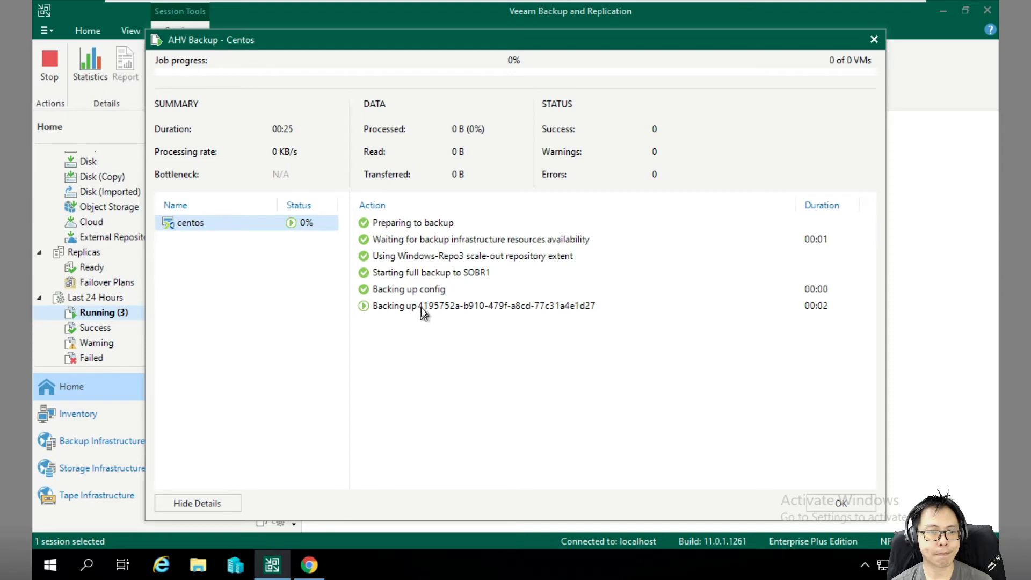
{"action": "left_click", "coordinate": [278, 262]}
{"action": "left_click", "coordinate": [272, 223]}
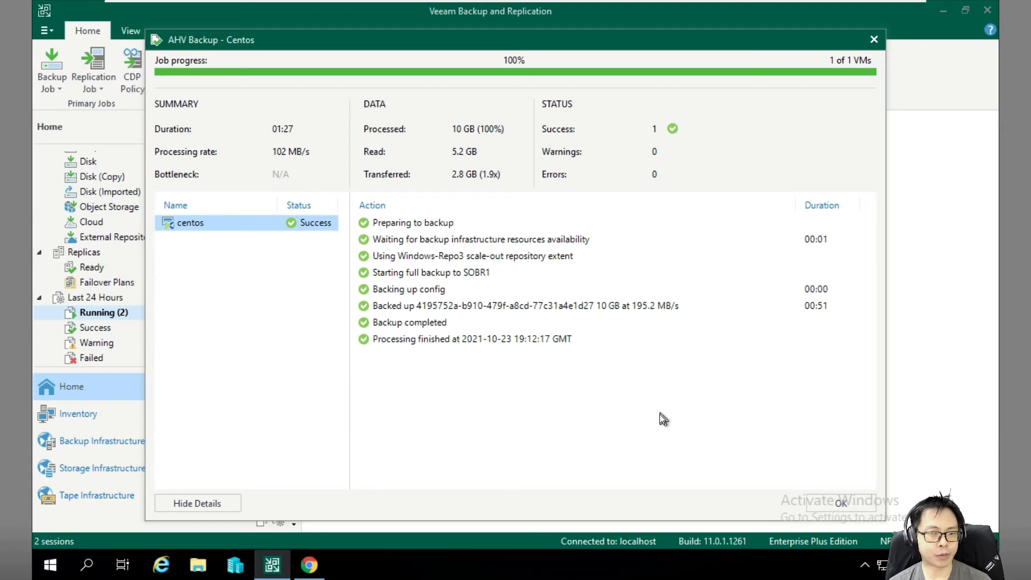
{"action": "left_click", "coordinate": [863, 507]}
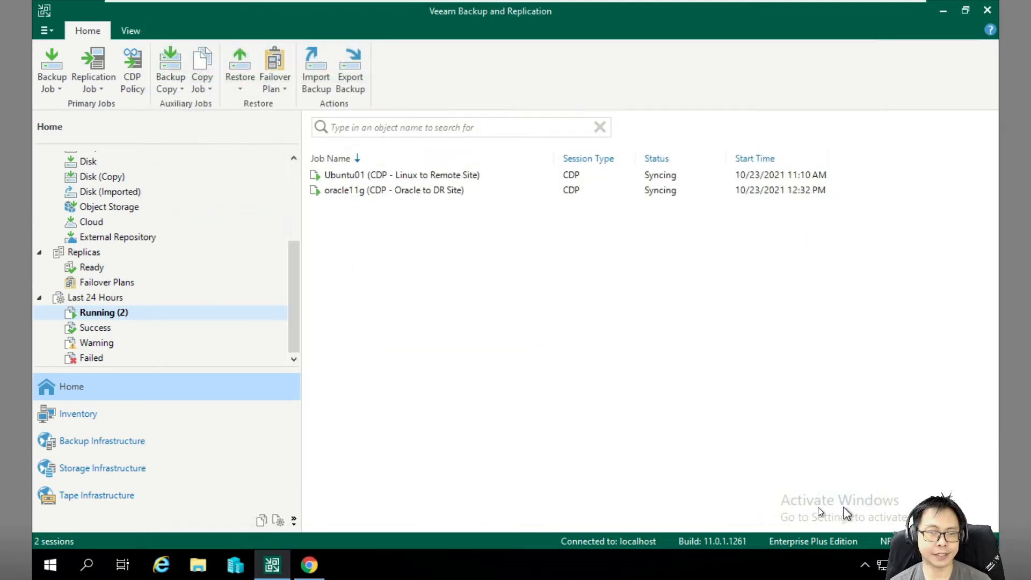
{"action": "left_click", "coordinate": [309, 565]}
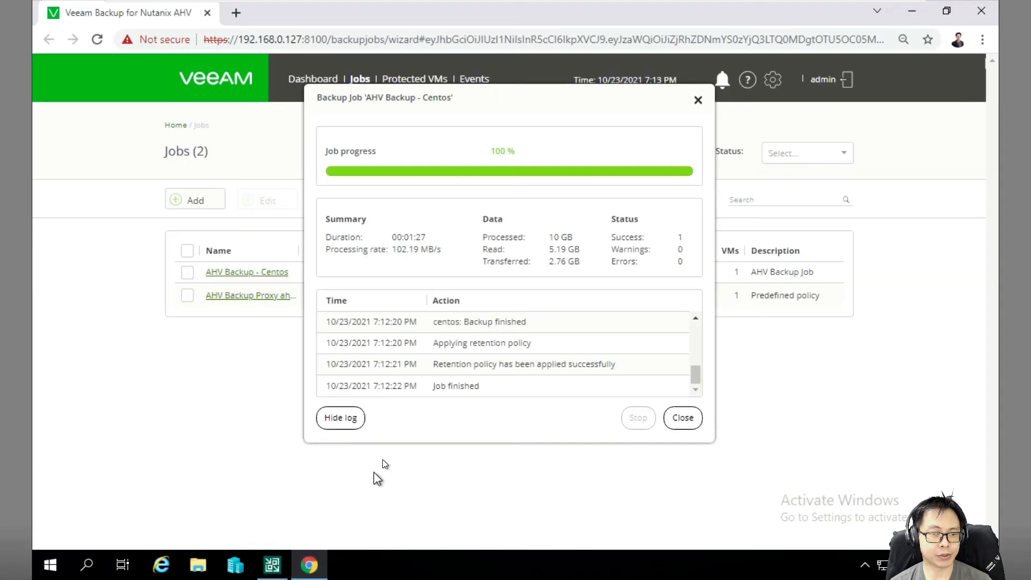
Close the finished Centos backup job report and view the Protected VMs list.
{"action": "left_click", "coordinate": [683, 418]}
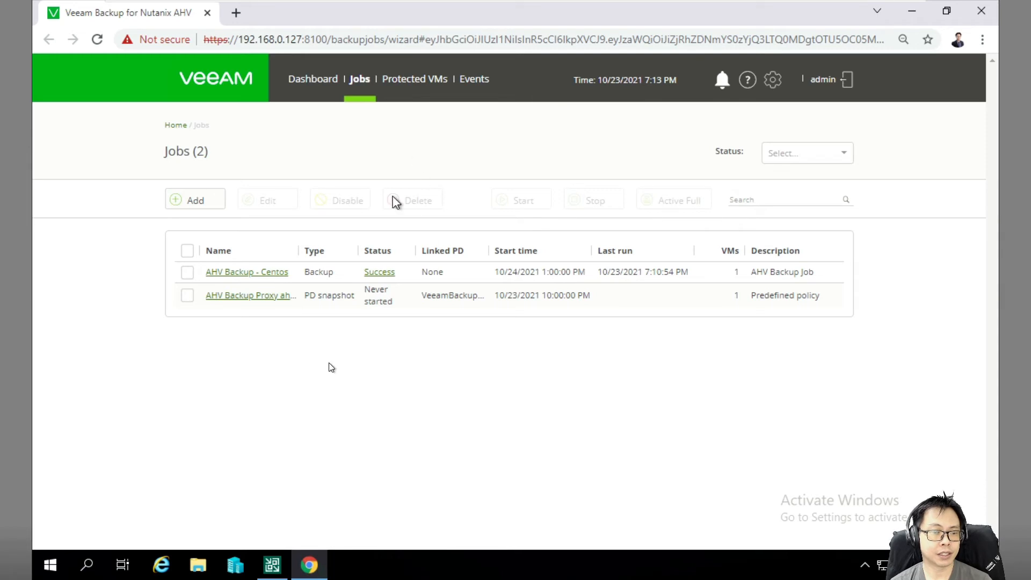
{"action": "left_click", "coordinate": [413, 86]}
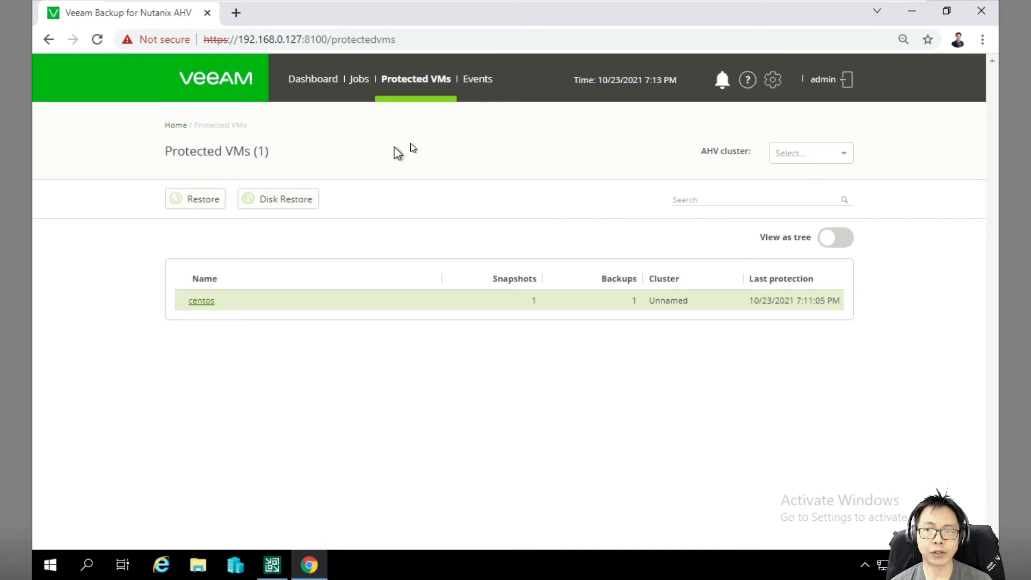
Close the browser, show Disk backups, and expand AHV Backup - Centos to reveal centos.
{"action": "left_click", "coordinate": [982, 12]}
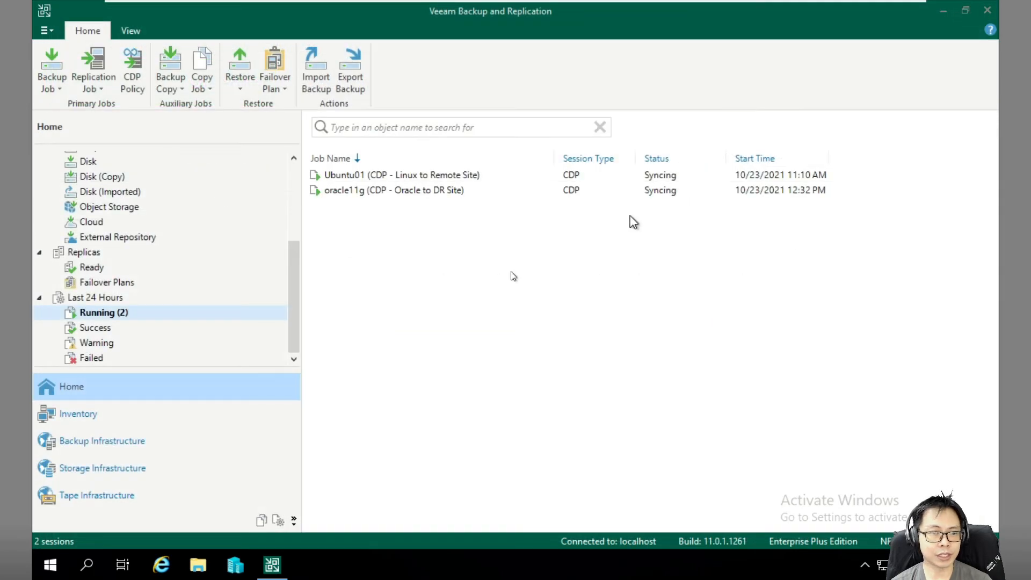
{"action": "left_click_drag", "start_coordinate": [296, 308], "coordinate": [294, 225]}
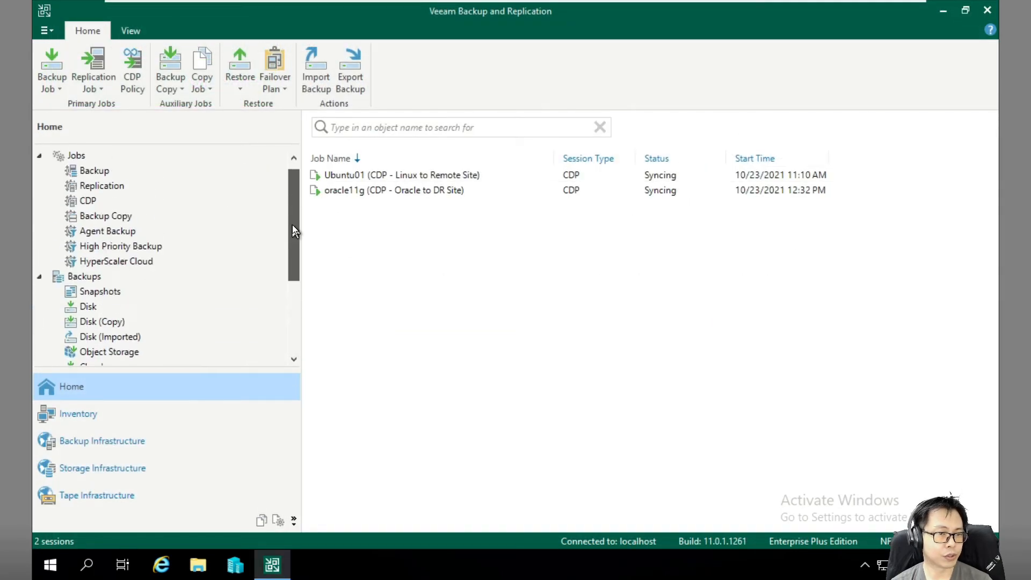
{"action": "left_click", "coordinate": [98, 311]}
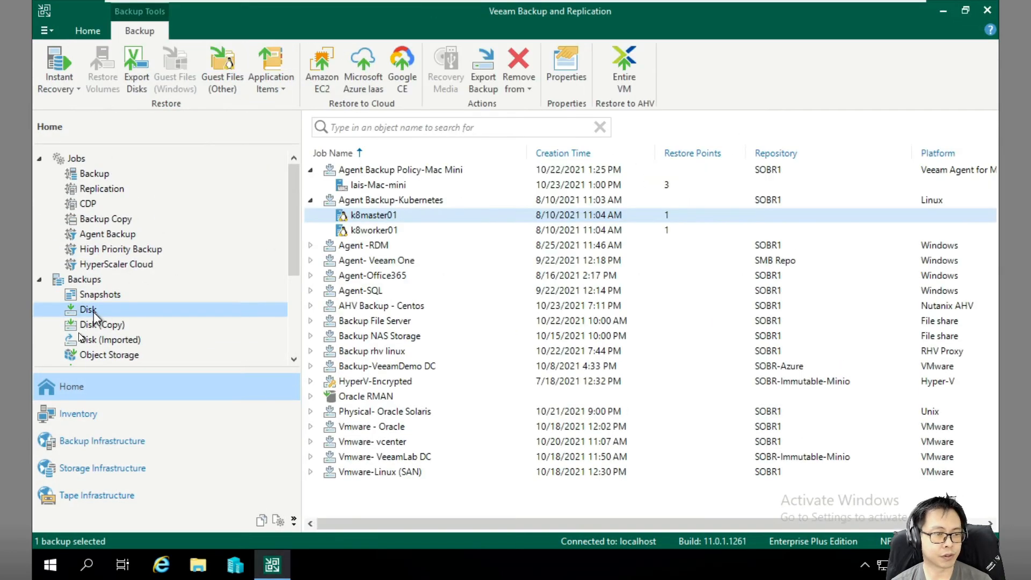
{"action": "left_click", "coordinate": [310, 201]}
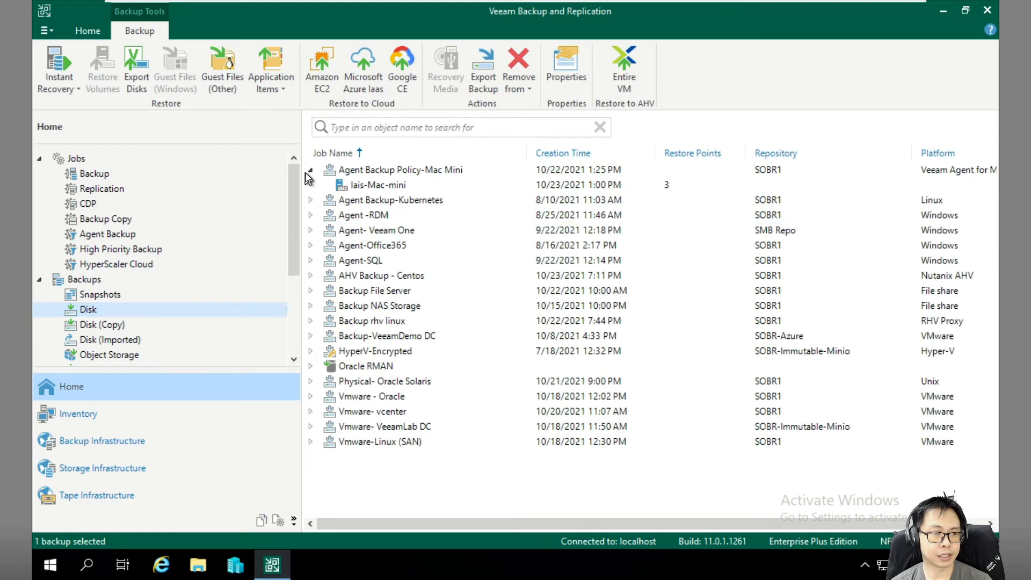
{"action": "left_click", "coordinate": [310, 170]}
{"action": "left_click", "coordinate": [340, 261]}
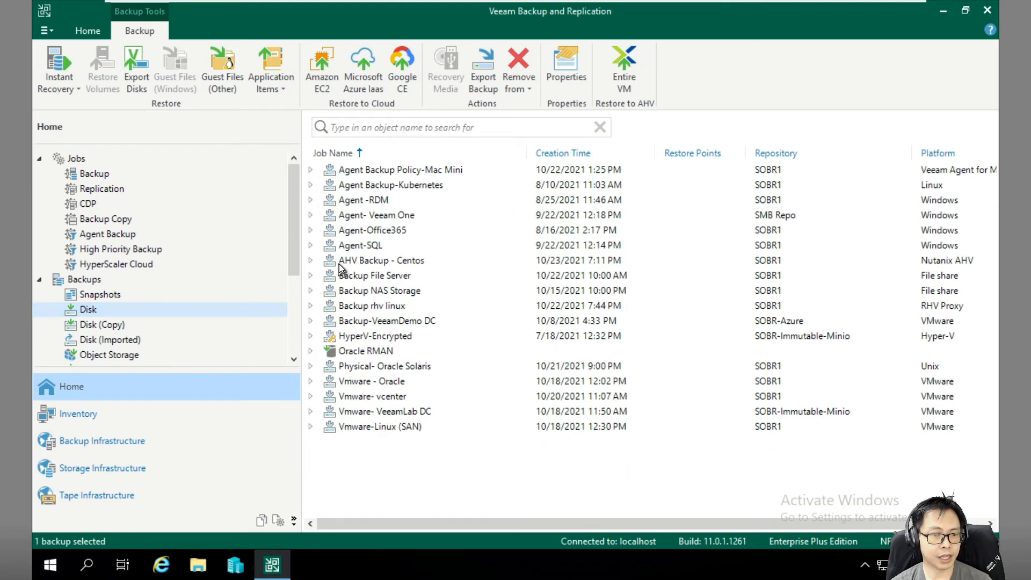
{"action": "left_click", "coordinate": [311, 260]}
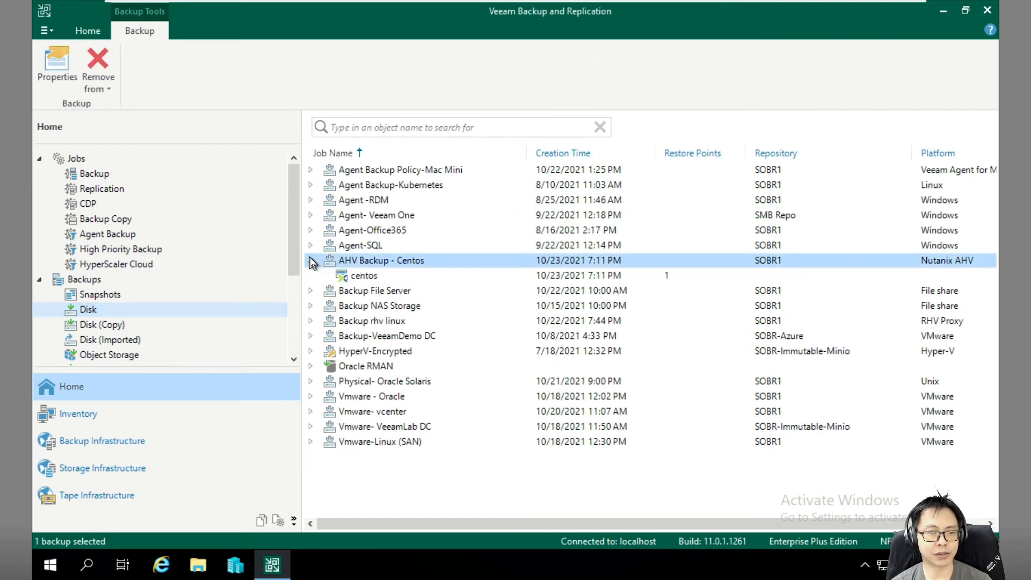
Review the AHV Backup - Centos backup's Properties file details, then close them.
{"action": "right_click", "coordinate": [379, 263]}
{"action": "left_click", "coordinate": [412, 312]}
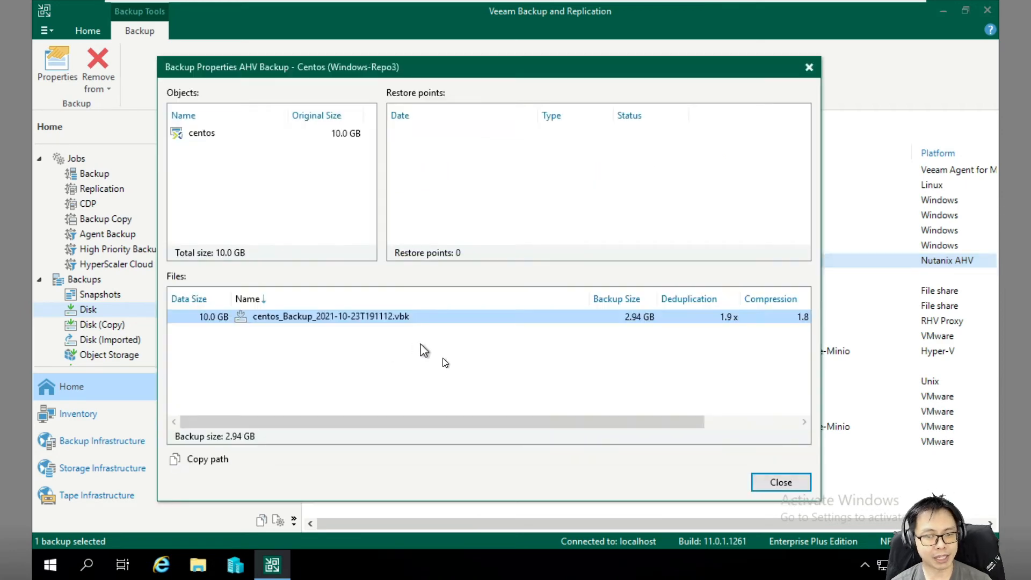
{"action": "left_click_drag", "start_coordinate": [508, 421], "coordinate": [604, 422]}
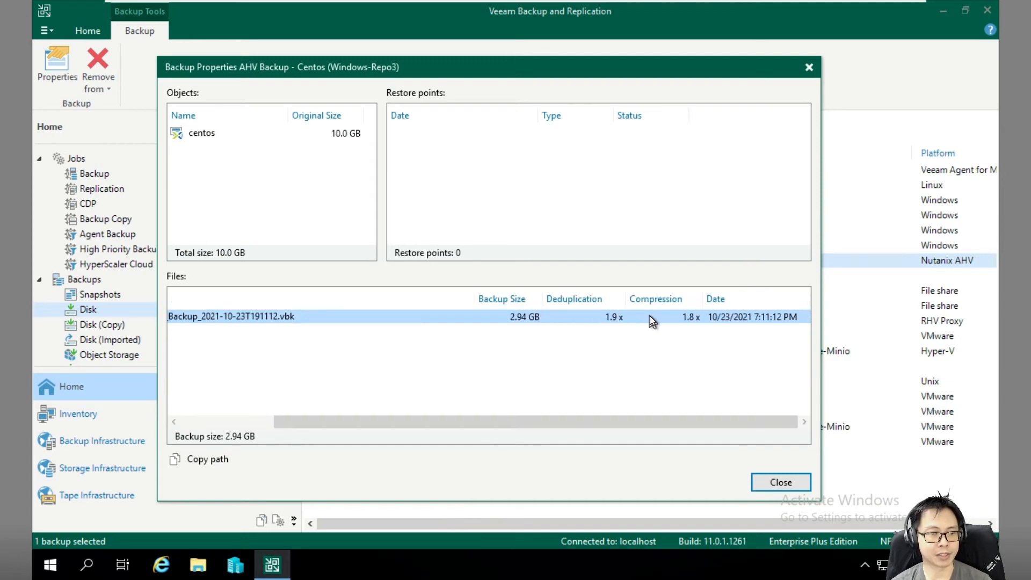
{"action": "left_click_drag", "start_coordinate": [463, 428], "coordinate": [279, 437]}
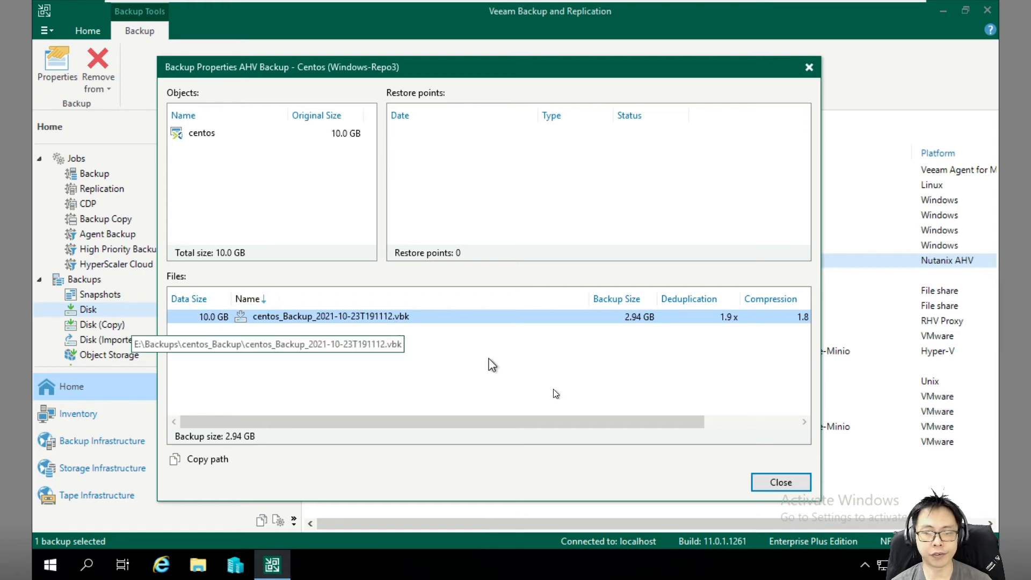
{"action": "left_click", "coordinate": [780, 483]}
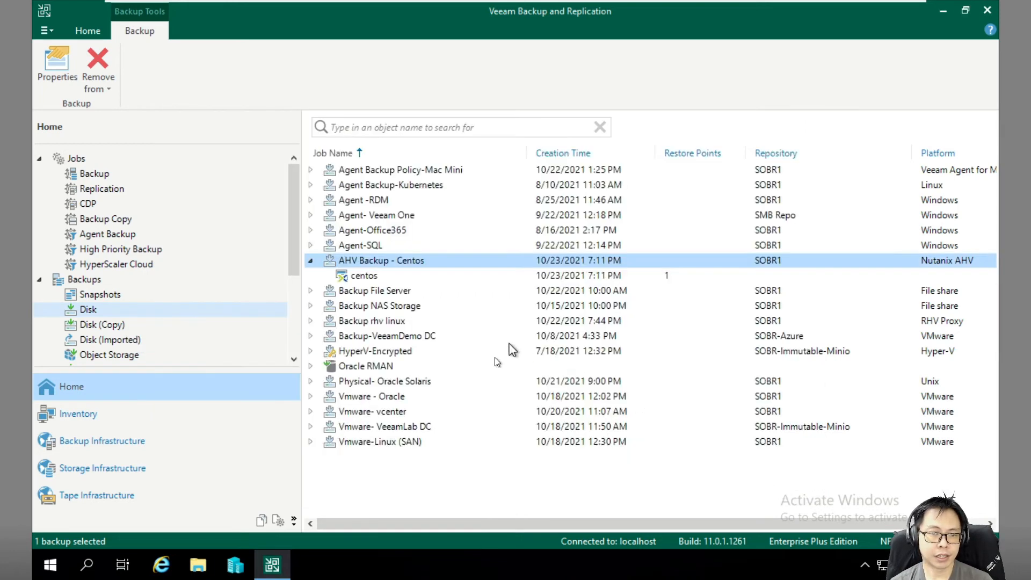
Show the centos machine's Instant recovery options, then dismiss the menu.
{"action": "left_click", "coordinate": [361, 275]}
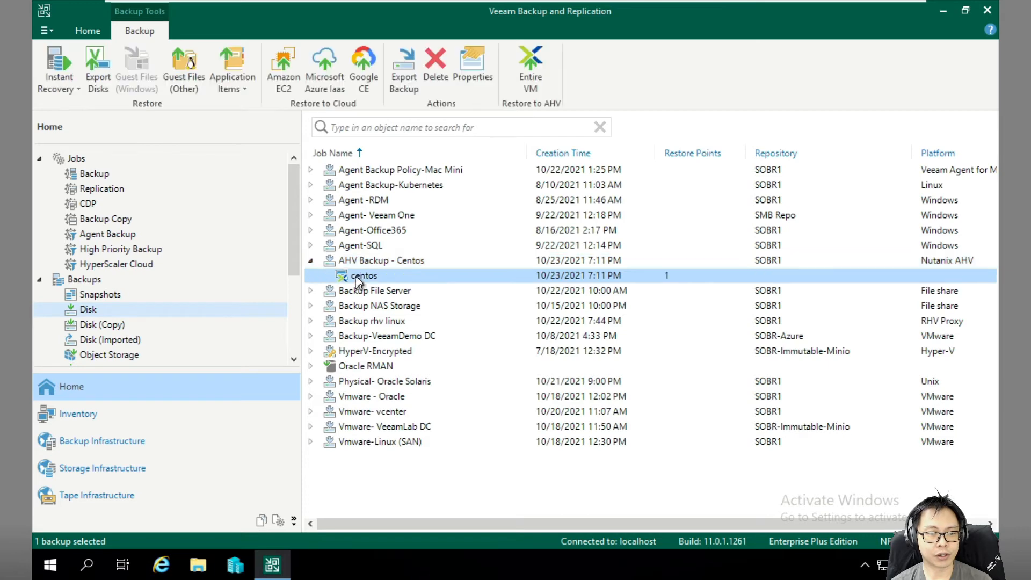
{"action": "right_click", "coordinate": [363, 279]}
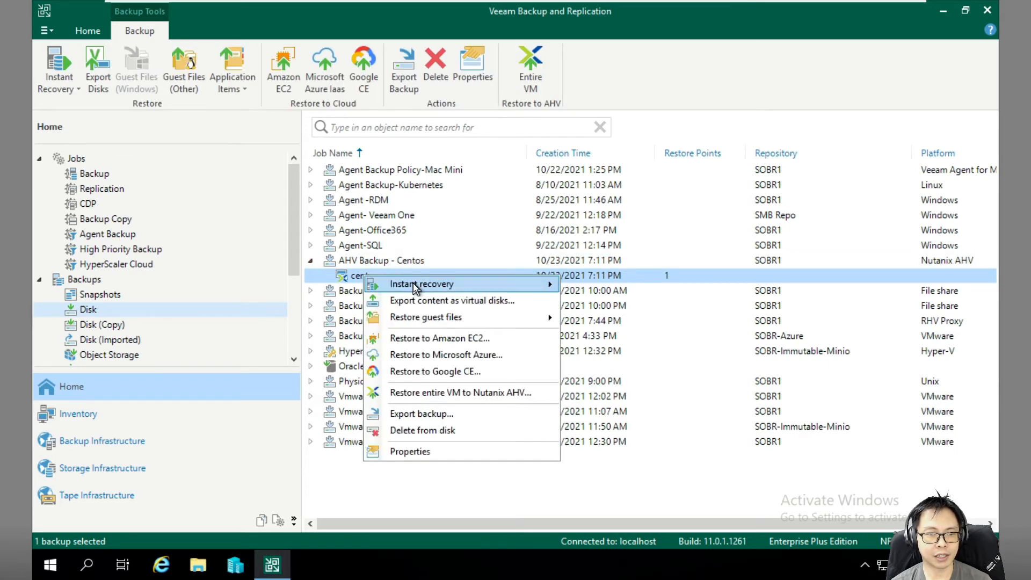
{"action": "mouse_move", "coordinate": [414, 285]}
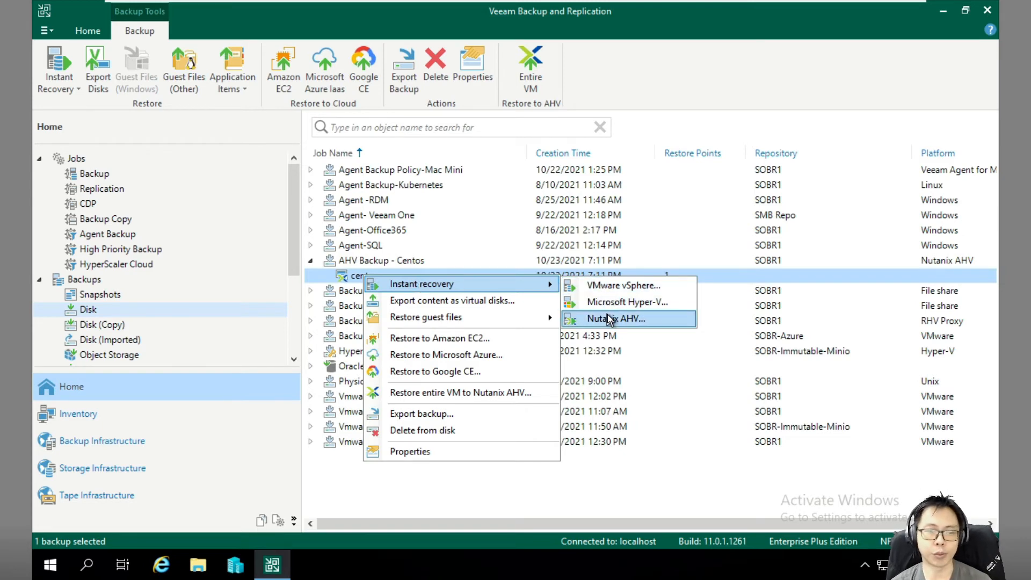
{"action": "left_click", "coordinate": [329, 250]}
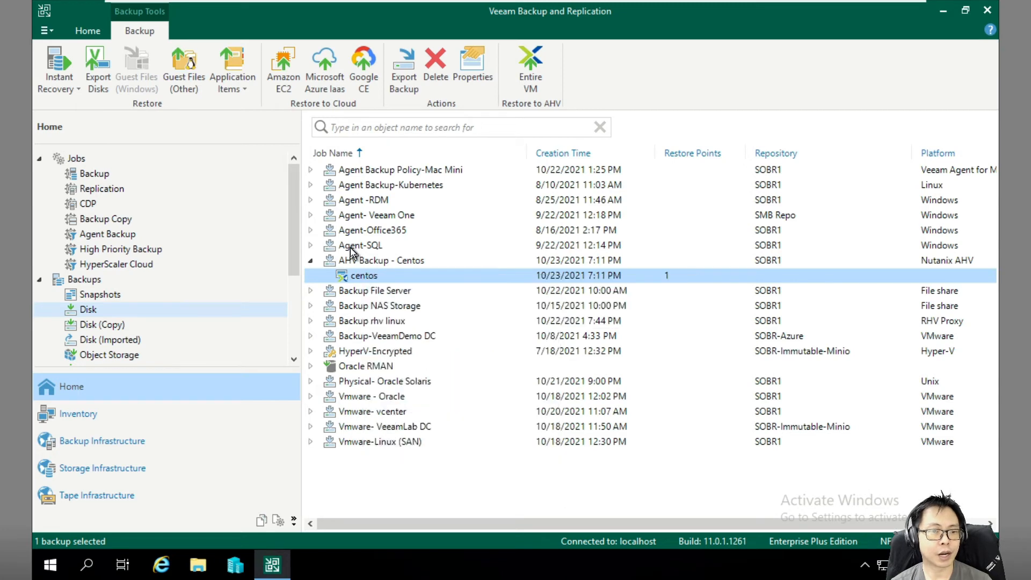
Expand Agent- Veeam One and show VO1RC1's Instant recovery destination choices.
{"action": "left_click", "coordinate": [325, 245]}
{"action": "left_click", "coordinate": [310, 215]}
{"action": "left_click", "coordinate": [367, 230]}
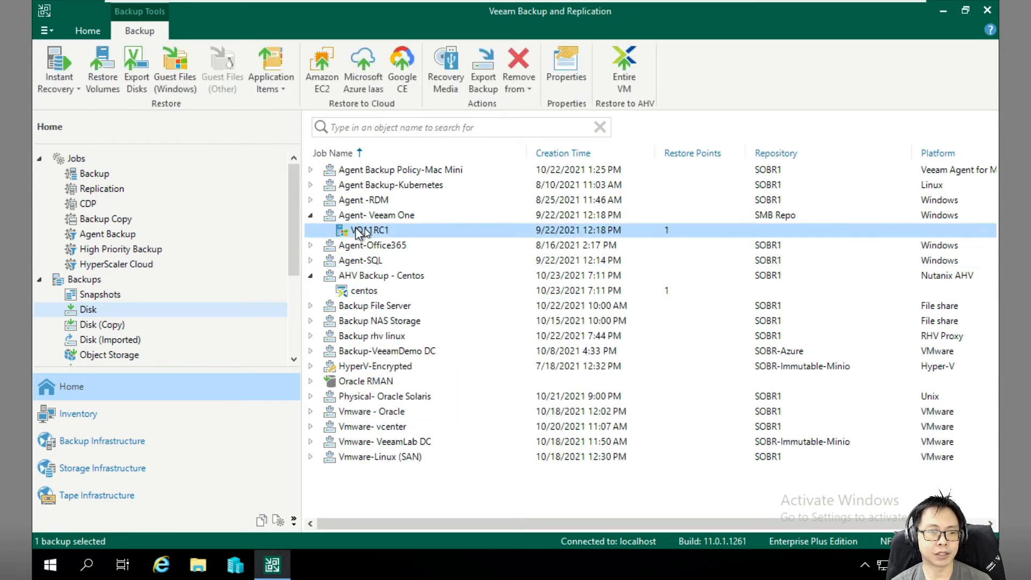
{"action": "right_click", "coordinate": [367, 229]}
{"action": "mouse_move", "coordinate": [414, 240]}
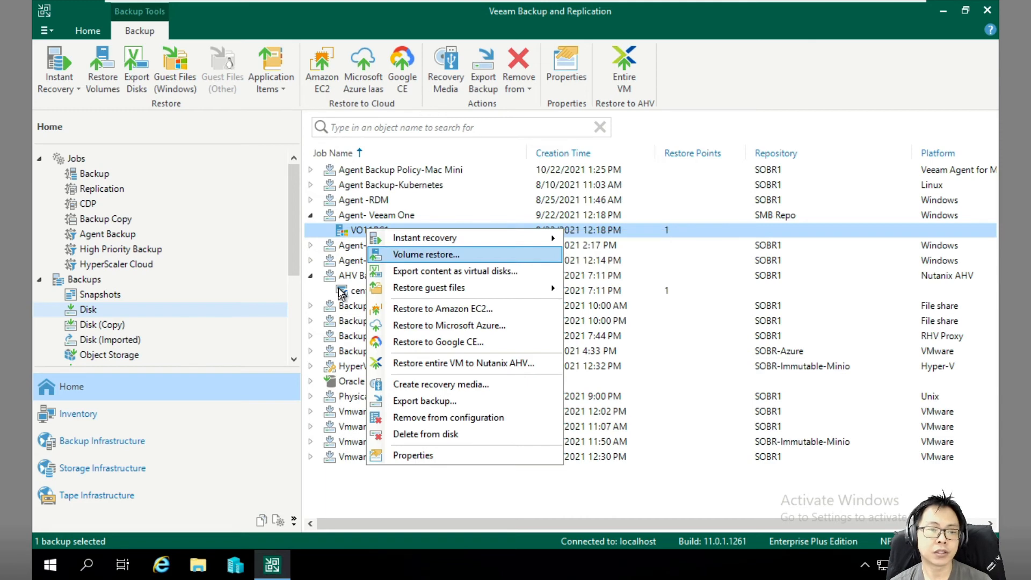
{"action": "mouse_move", "coordinate": [474, 243]}
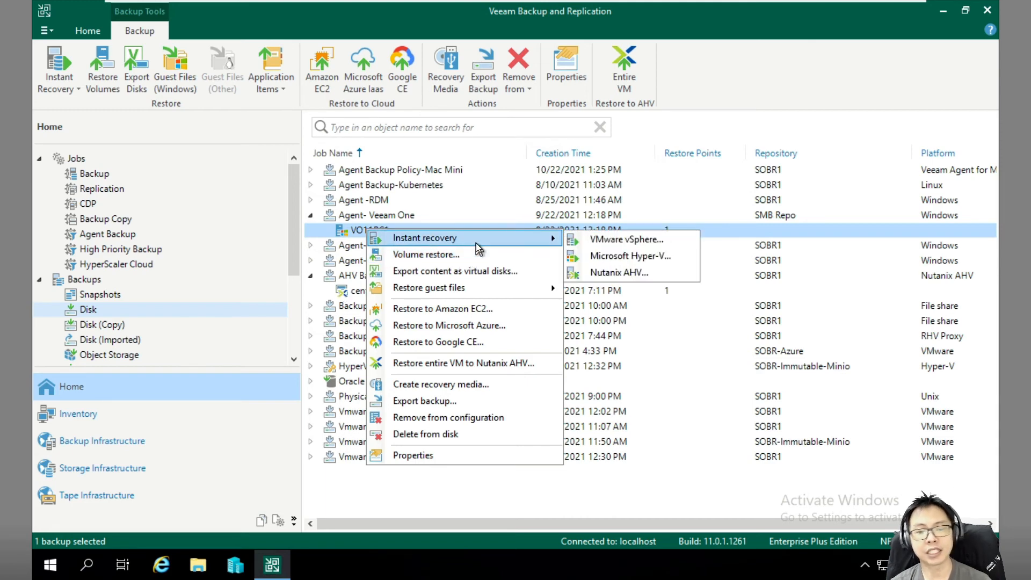
Start Instant Recovery of VO1RC1 to Nutanix AHV and proceed past the cluster choice.
{"action": "left_click", "coordinate": [622, 272]}
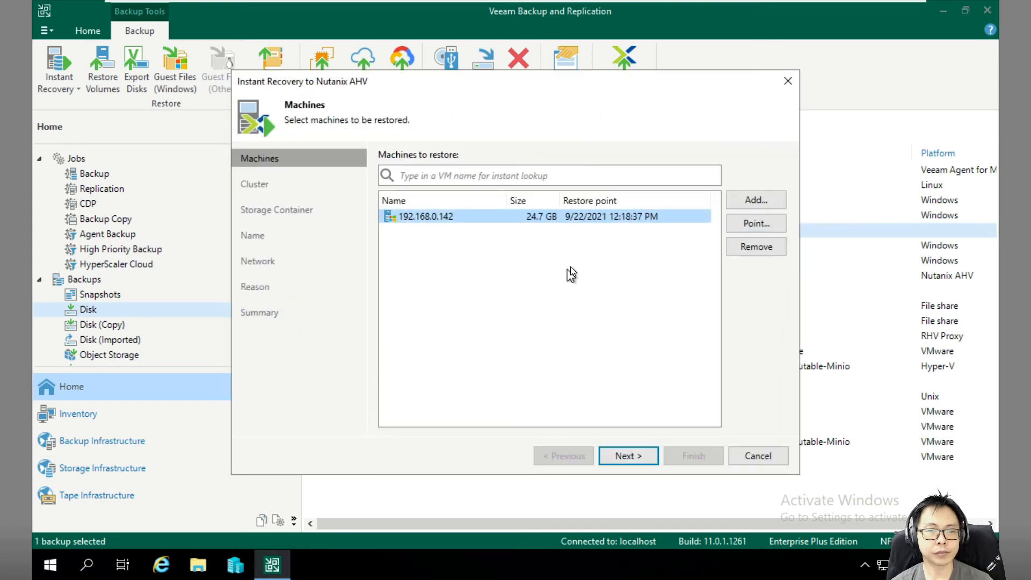
{"action": "left_click", "coordinate": [643, 455]}
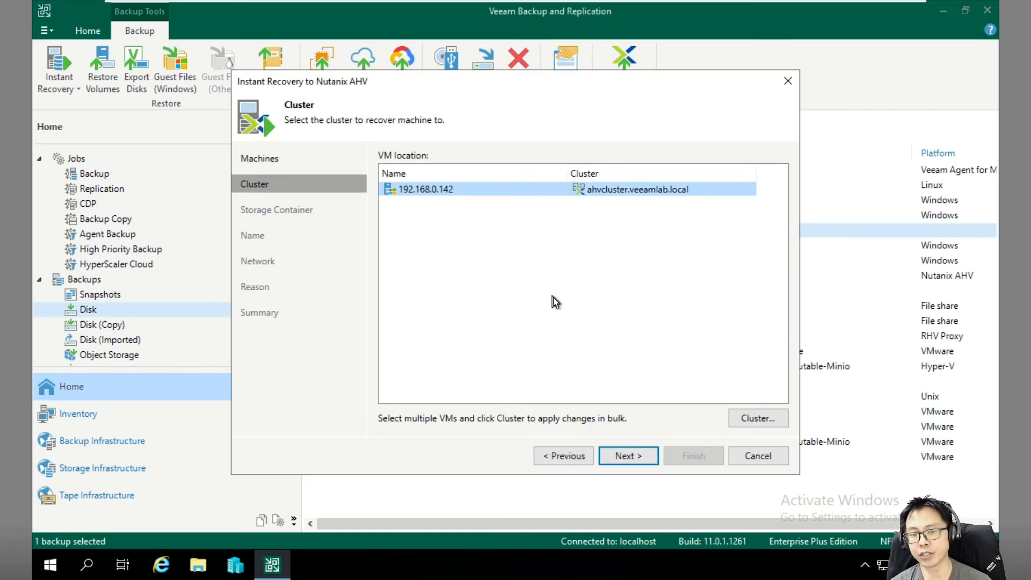
{"action": "left_click", "coordinate": [629, 456]}
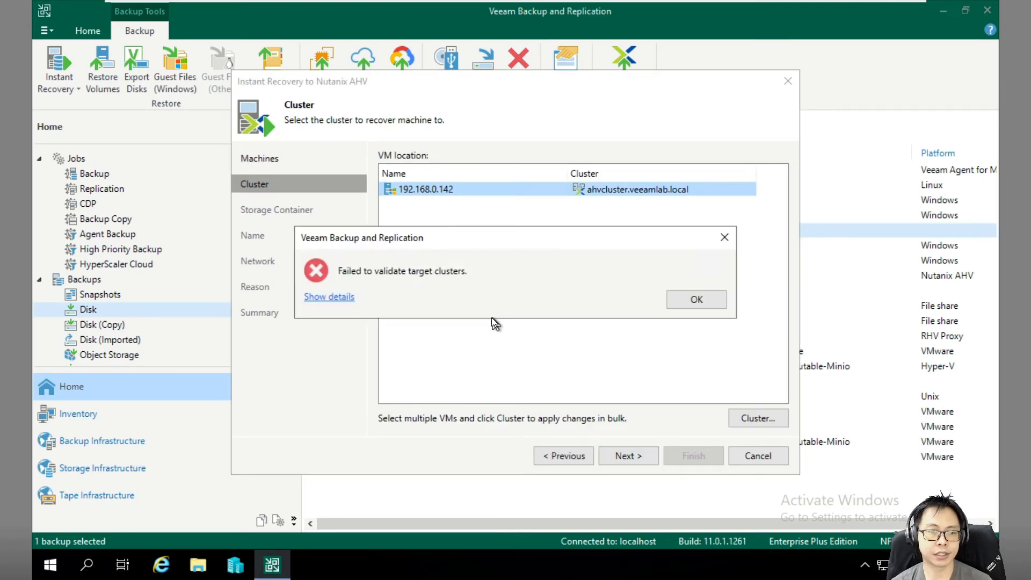
Read the cluster validation error requiring AOS 6.0+, then cancel and exit without restoring.
{"action": "left_click", "coordinate": [334, 299]}
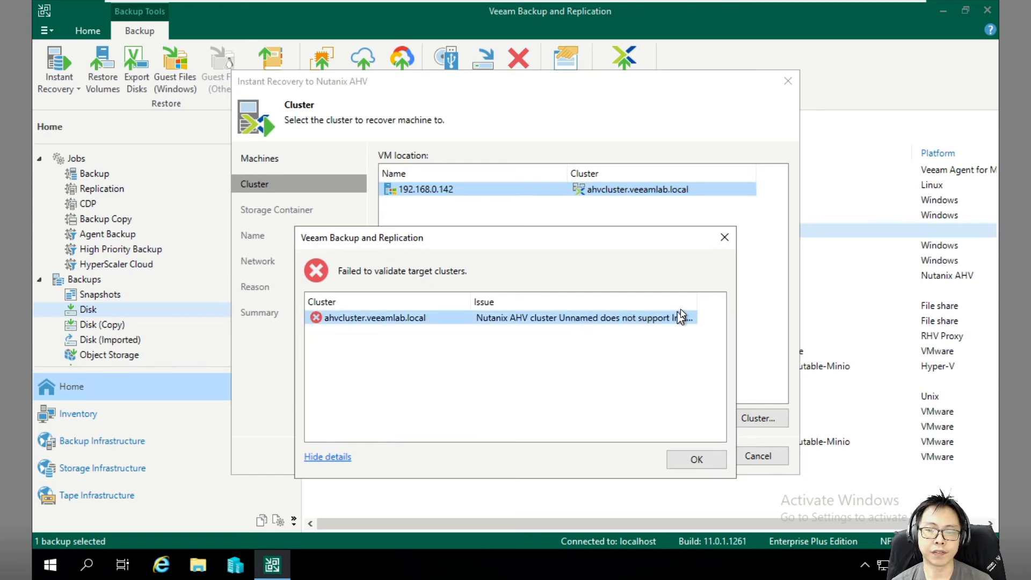
{"action": "double_click", "coordinate": [697, 302]}
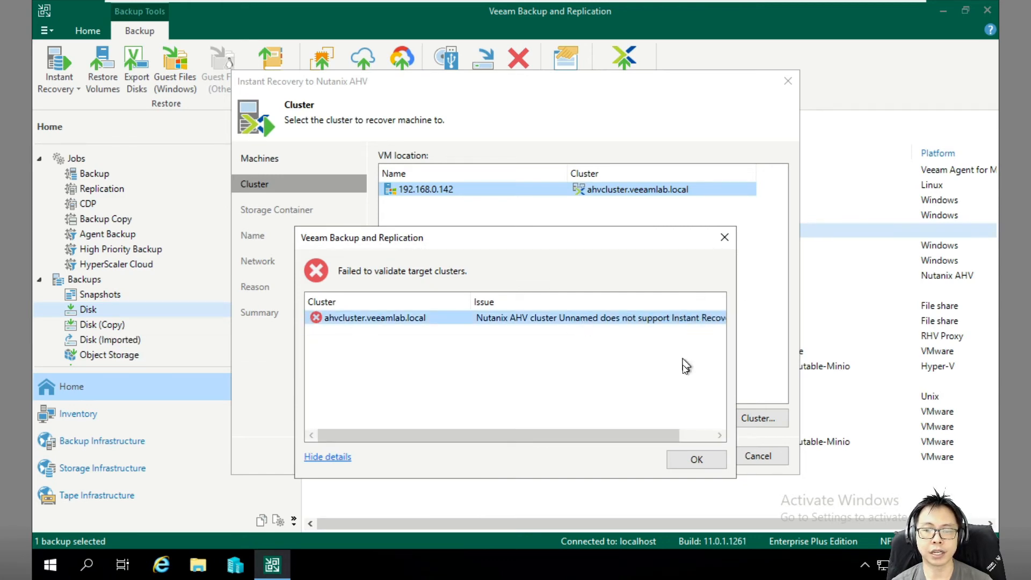
{"action": "left_click_drag", "start_coordinate": [659, 433], "coordinate": [711, 435]}
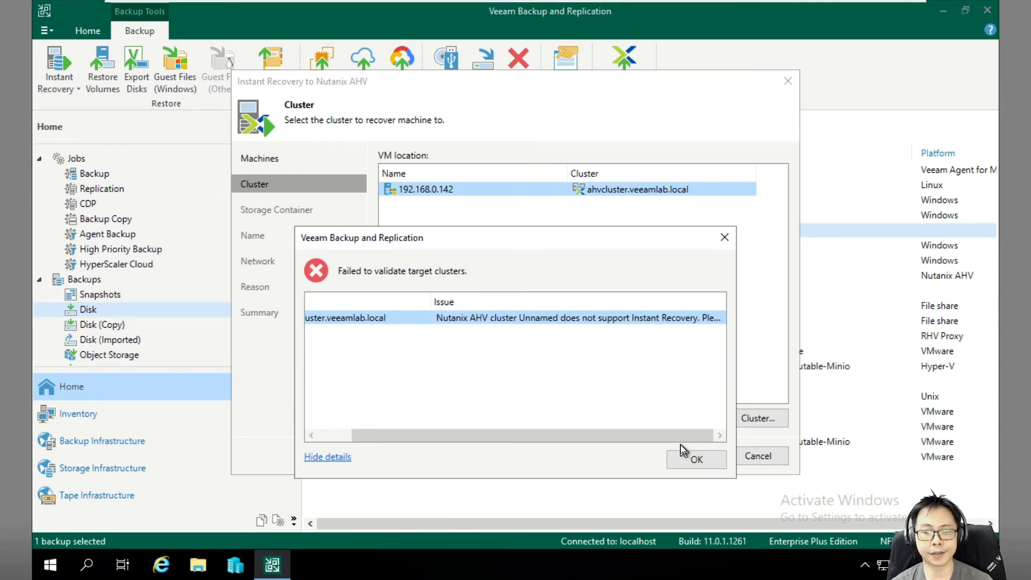
{"action": "left_click", "coordinate": [691, 457]}
{"action": "left_click", "coordinate": [762, 457]}
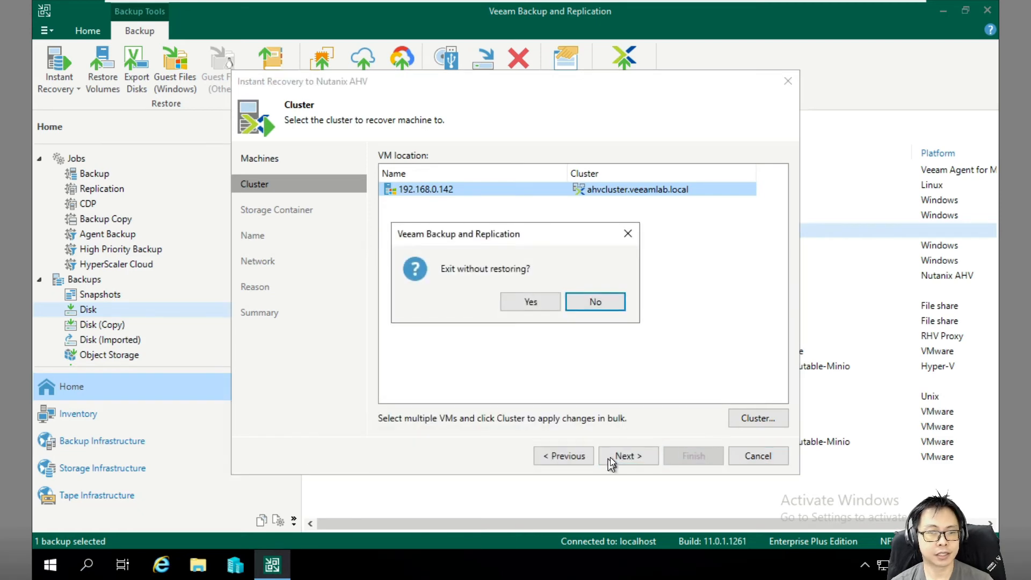
{"action": "left_click", "coordinate": [529, 299]}
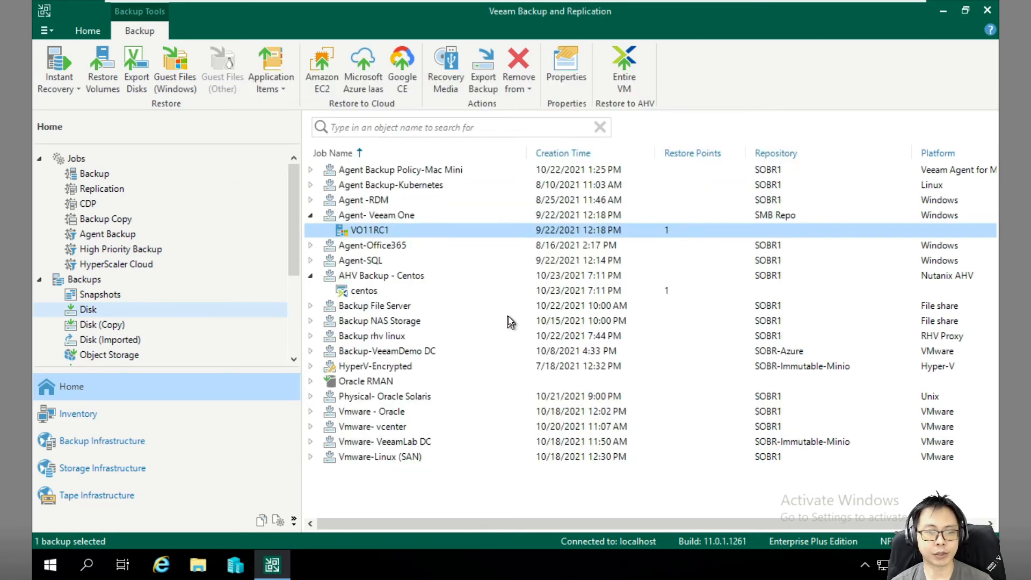
{"action": "left_click", "coordinate": [358, 290]}
{"action": "right_click", "coordinate": [360, 292]}
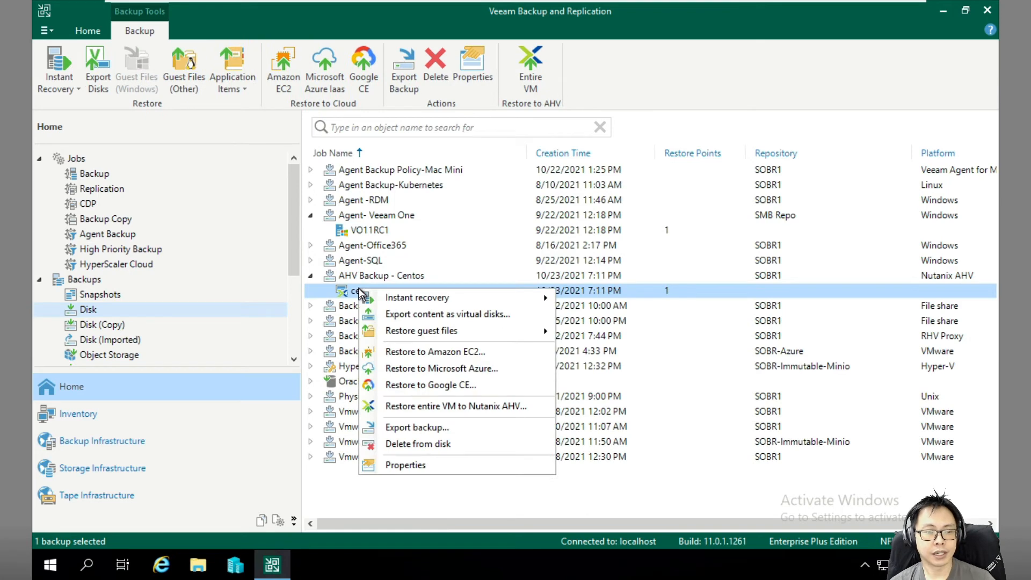
{"action": "left_click", "coordinate": [407, 315]}
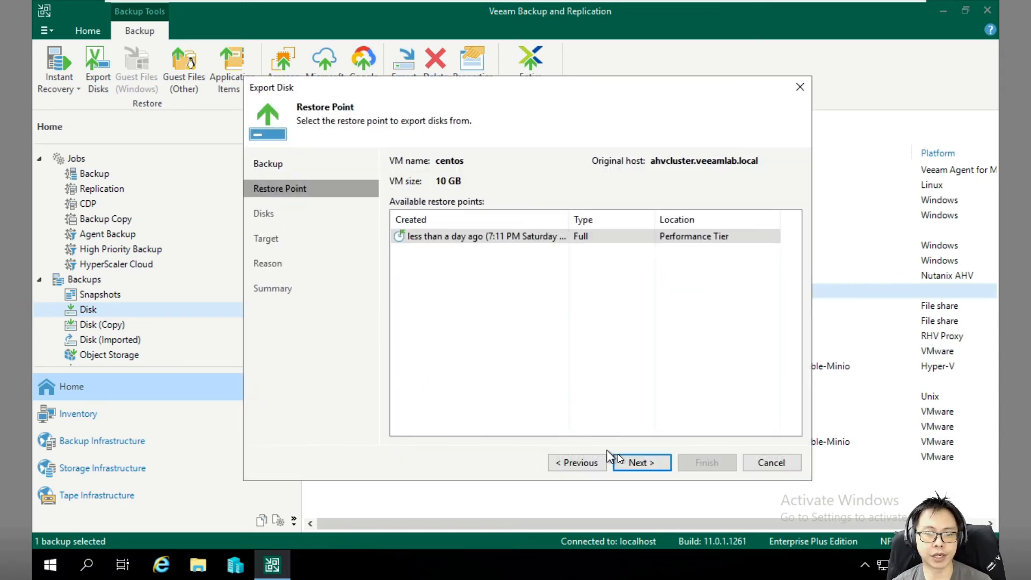
{"action": "left_click", "coordinate": [647, 466]}
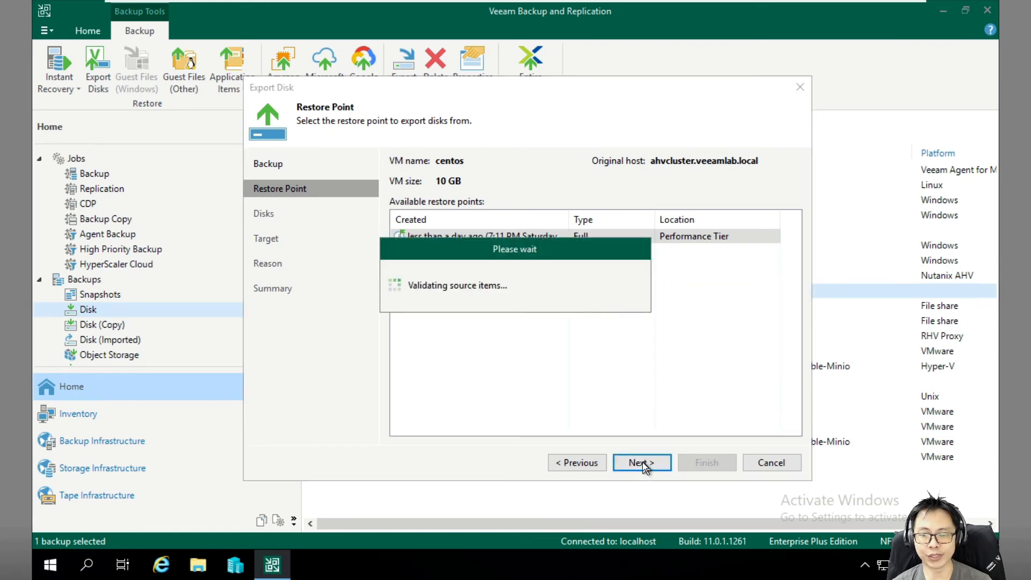
{"action": "left_click", "coordinate": [399, 195]}
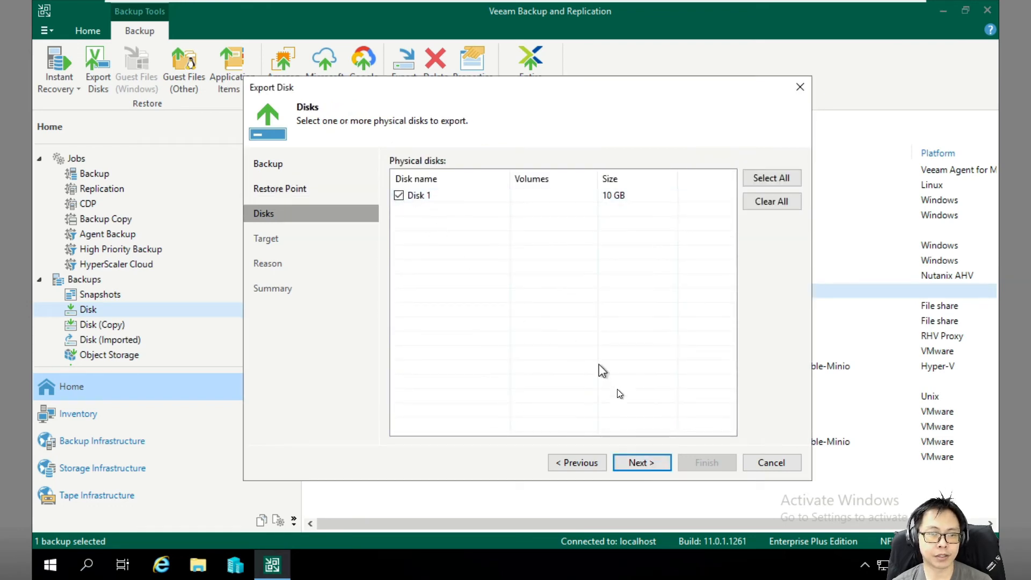
{"action": "left_click", "coordinate": [634, 468]}
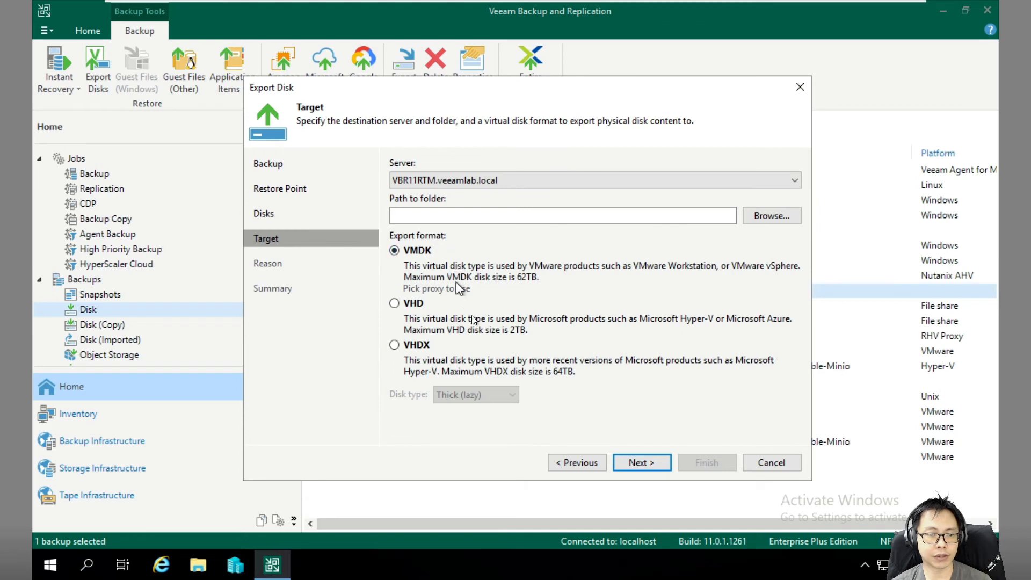
{"action": "left_click", "coordinate": [790, 462]}
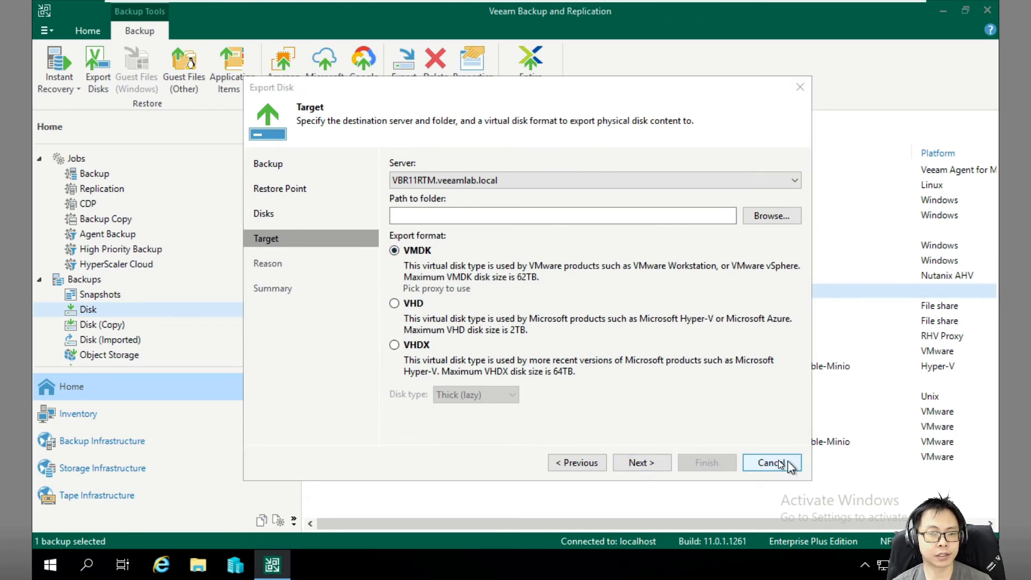
{"action": "left_click", "coordinate": [519, 300]}
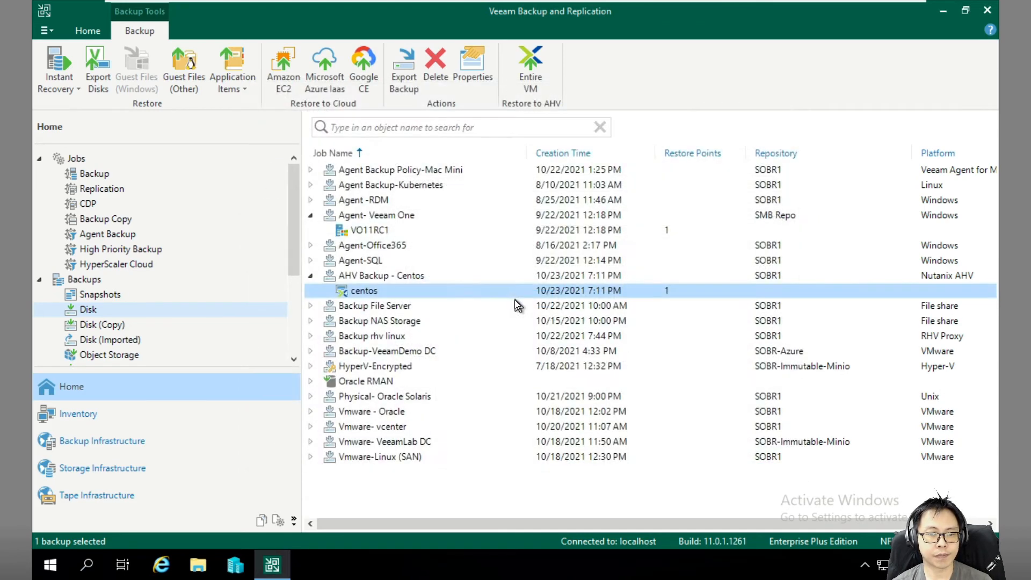
Show the centos backup's context menu, including Restore guest files and the Instant recovery submenu.
{"action": "right_click", "coordinate": [427, 290]}
{"action": "mouse_move", "coordinate": [562, 330]}
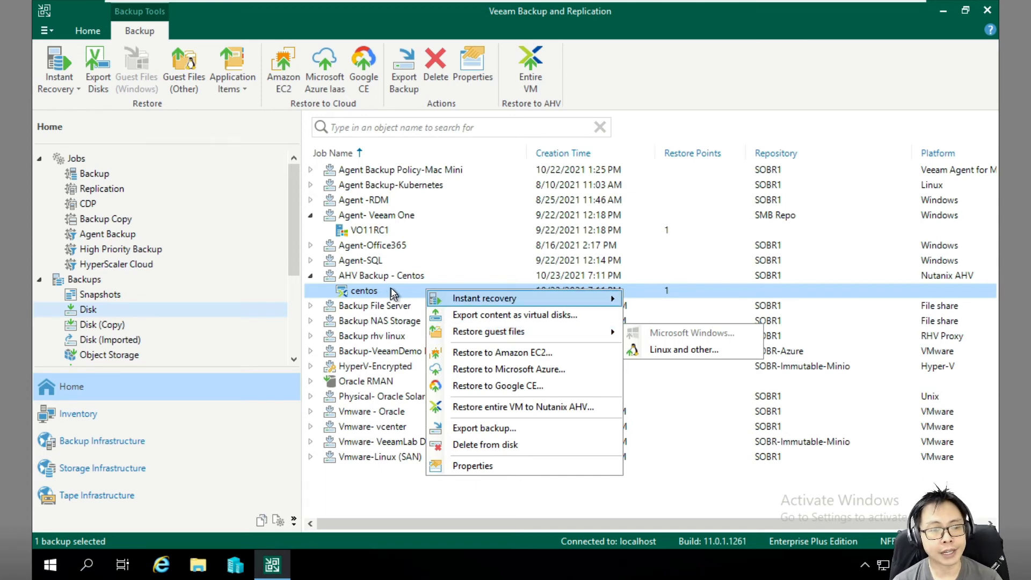
{"action": "mouse_move", "coordinate": [475, 333]}
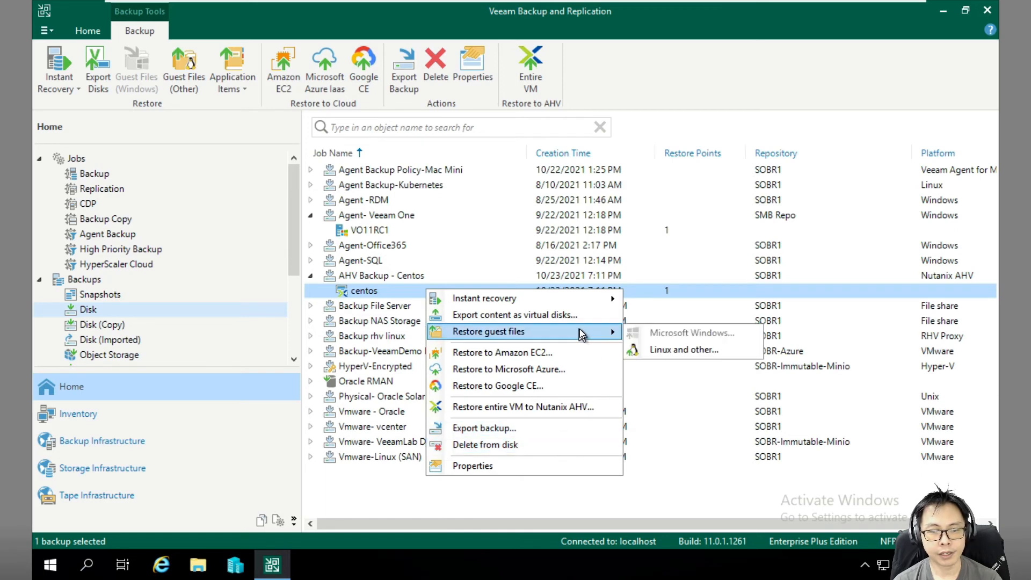
{"action": "mouse_move", "coordinate": [597, 300]}
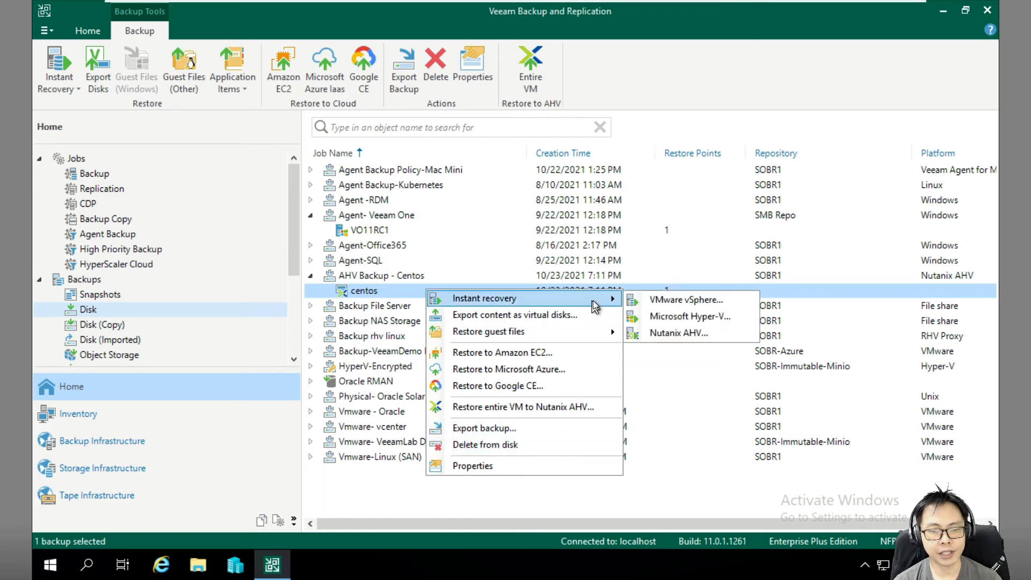
Start an instant recovery of centos to VMware vSphere with esx166.veeamlab.local as the target host.
{"action": "left_click", "coordinate": [693, 304]}
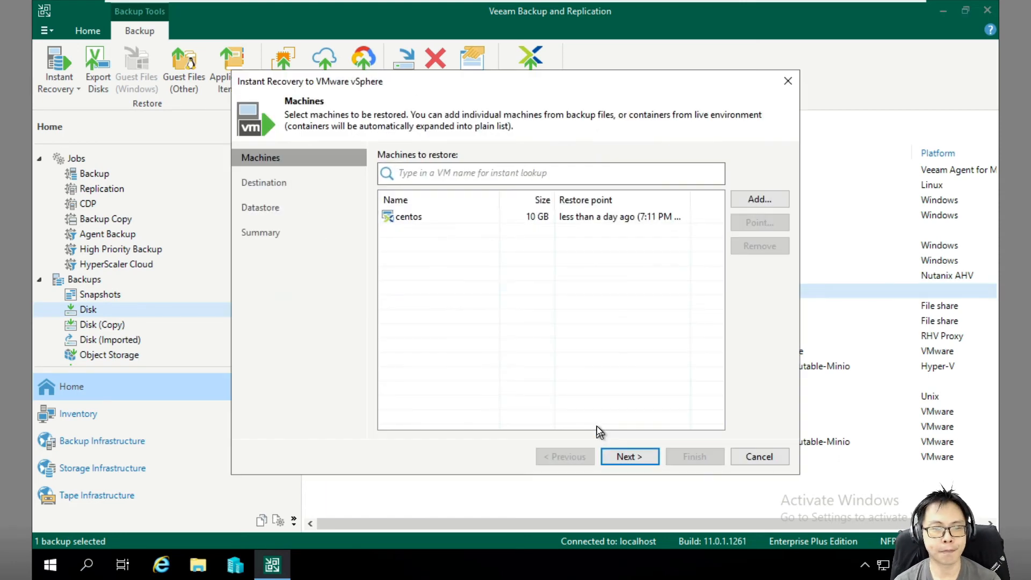
{"action": "left_click", "coordinate": [626, 216]}
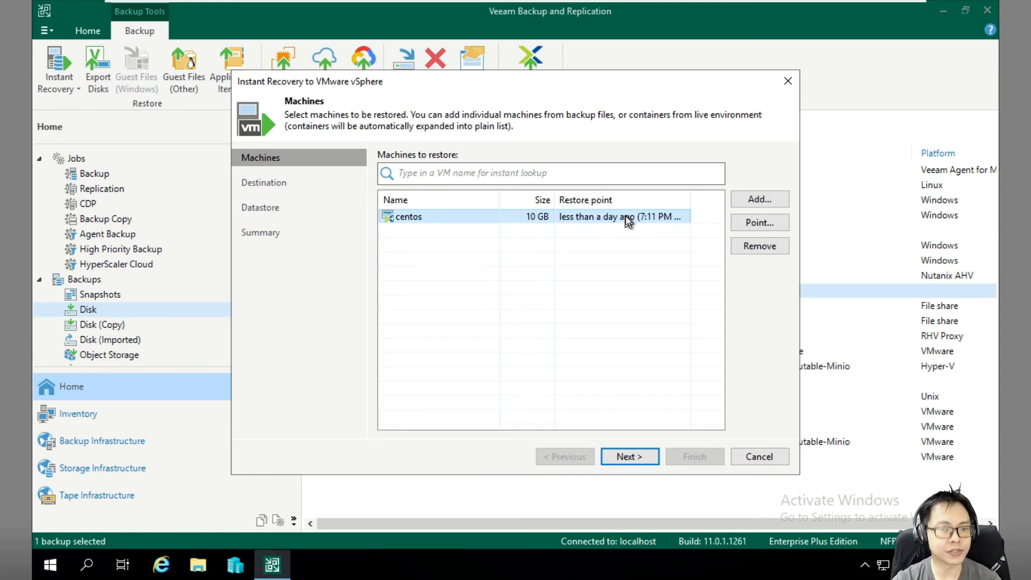
{"action": "left_click", "coordinate": [632, 461]}
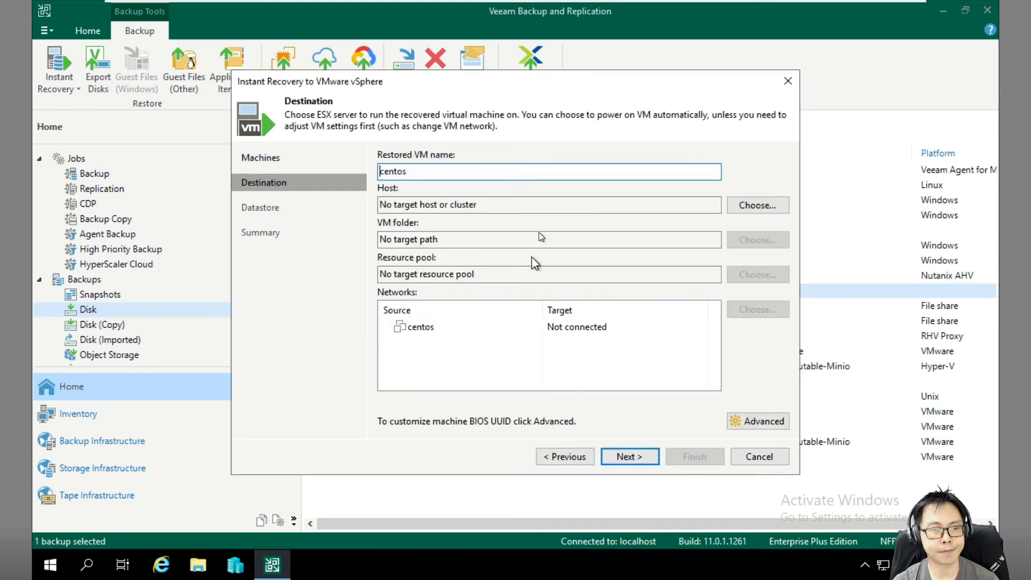
{"action": "left_click", "coordinate": [774, 207]}
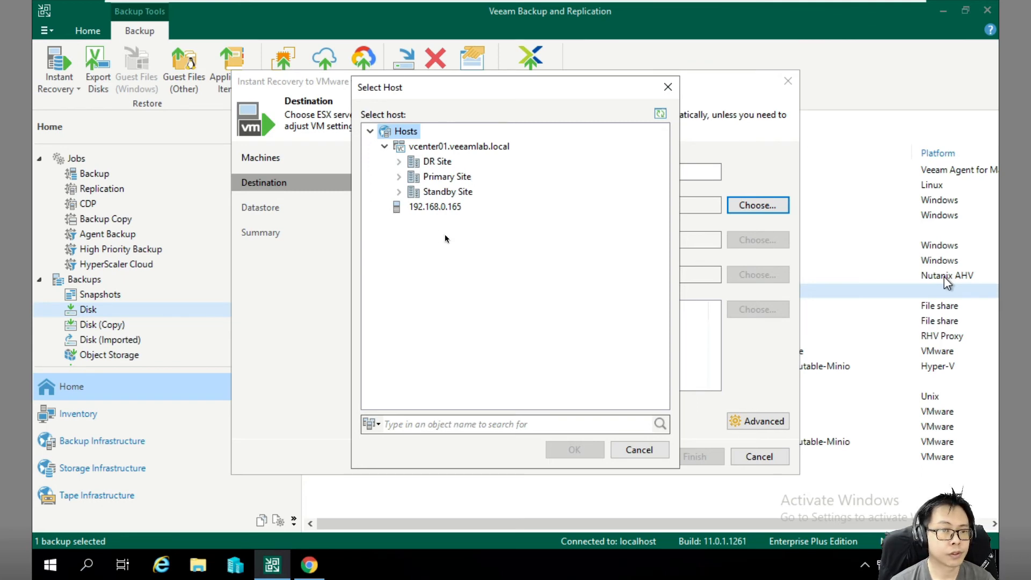
{"action": "left_click", "coordinate": [399, 161]}
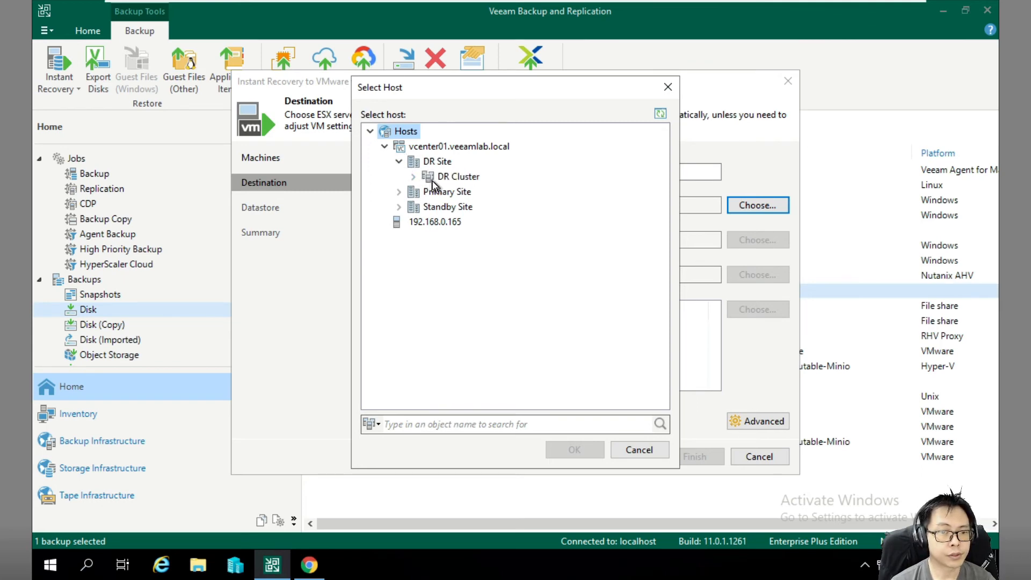
{"action": "left_click", "coordinate": [413, 177]}
{"action": "left_click", "coordinate": [465, 192]}
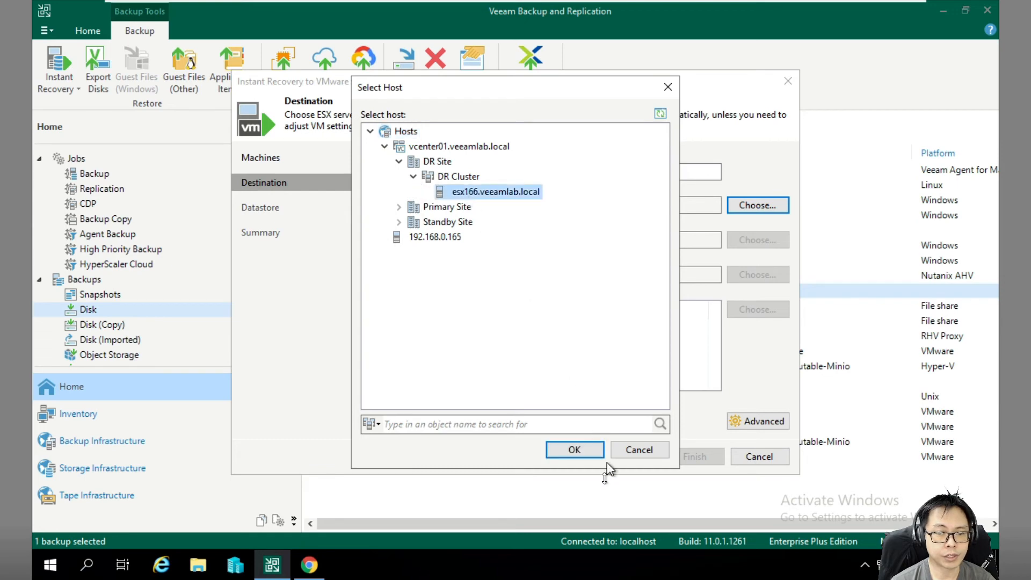
{"action": "left_click", "coordinate": [581, 454]}
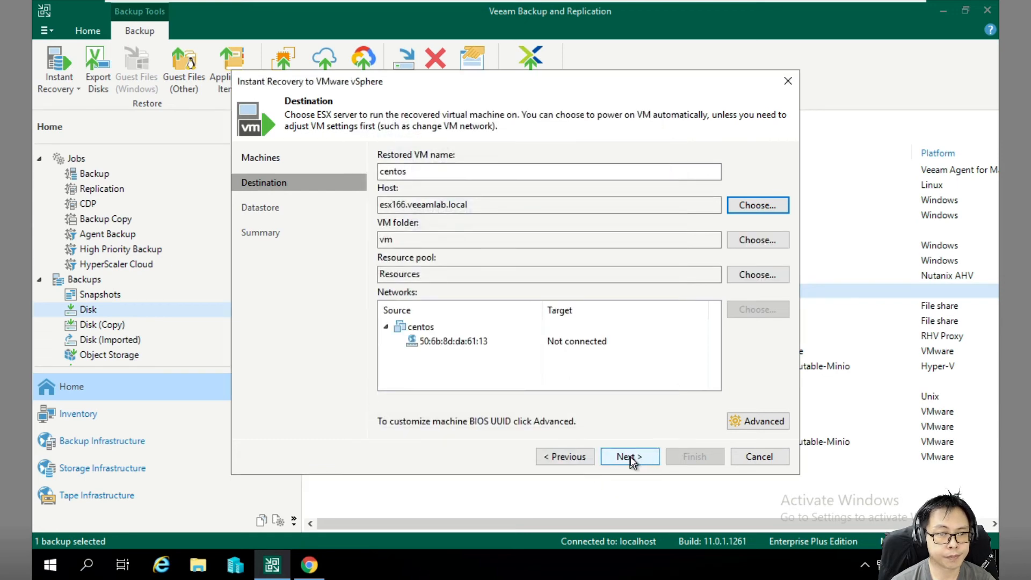
Accept the data sovereignty warning, keep the VM disconnected from the network, and launch the recovery.
{"action": "left_click", "coordinate": [631, 457]}
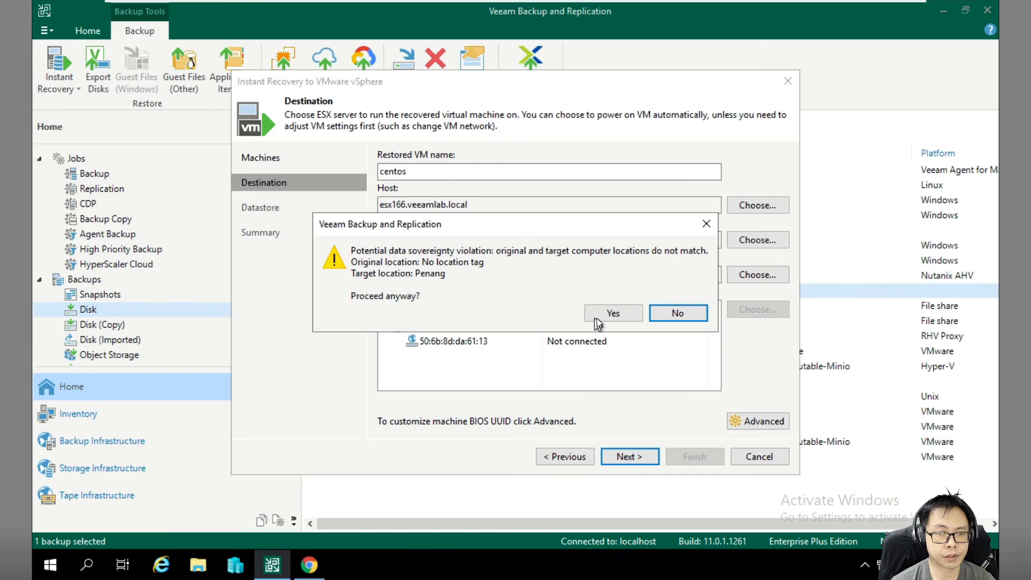
{"action": "left_click", "coordinate": [591, 314]}
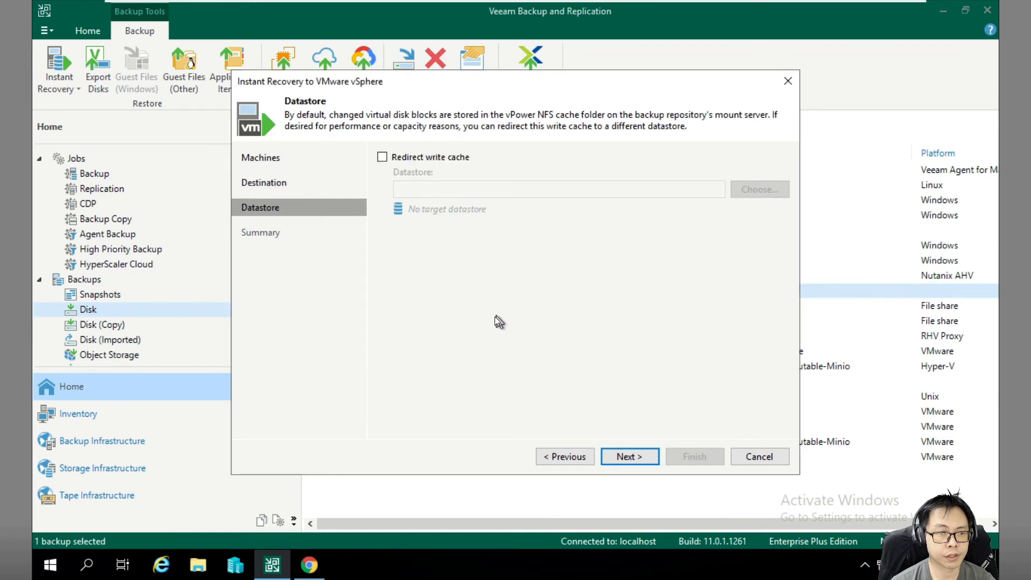
{"action": "left_click", "coordinate": [630, 456]}
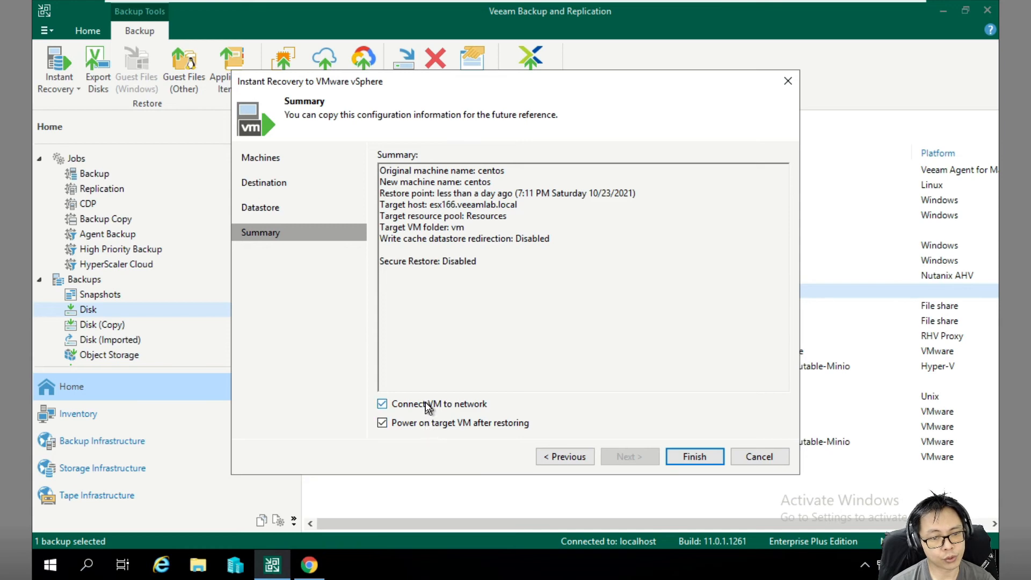
{"action": "left_click", "coordinate": [426, 403]}
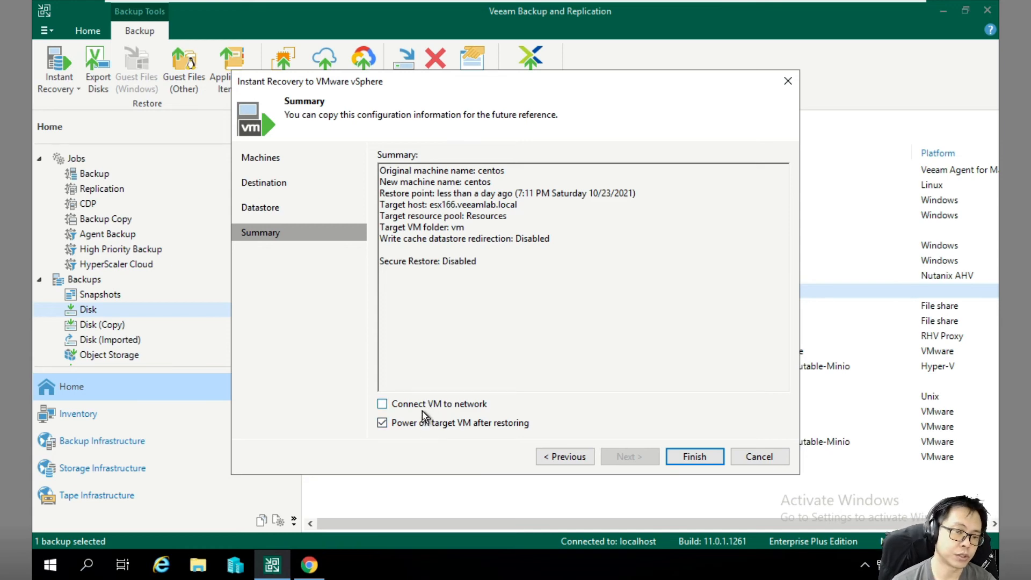
{"action": "left_click", "coordinate": [695, 456]}
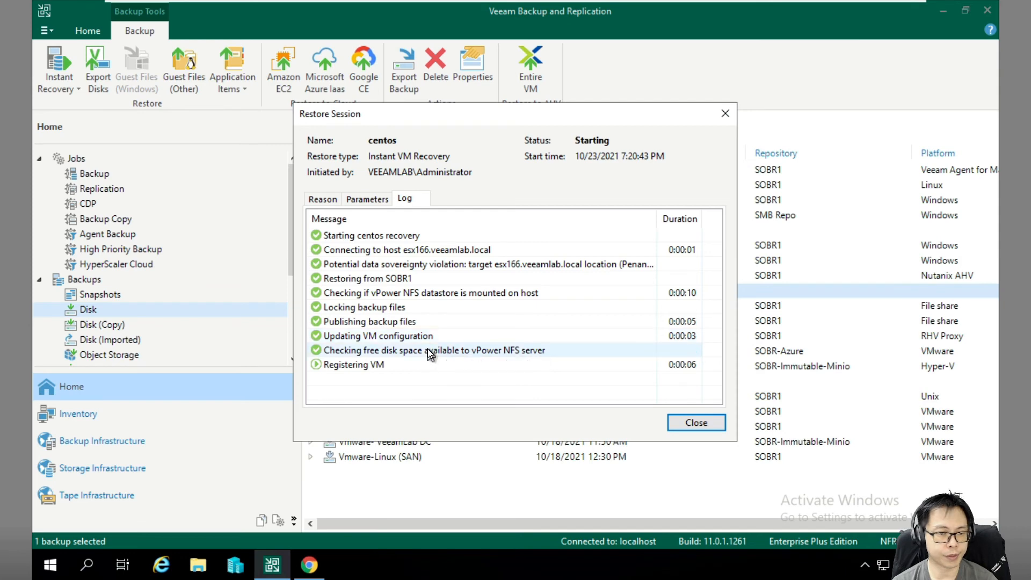
List the ESXi host's virtual machines to find the recovered centos VM, checking Veeam's restore progress in between.
{"action": "left_click", "coordinate": [307, 565]}
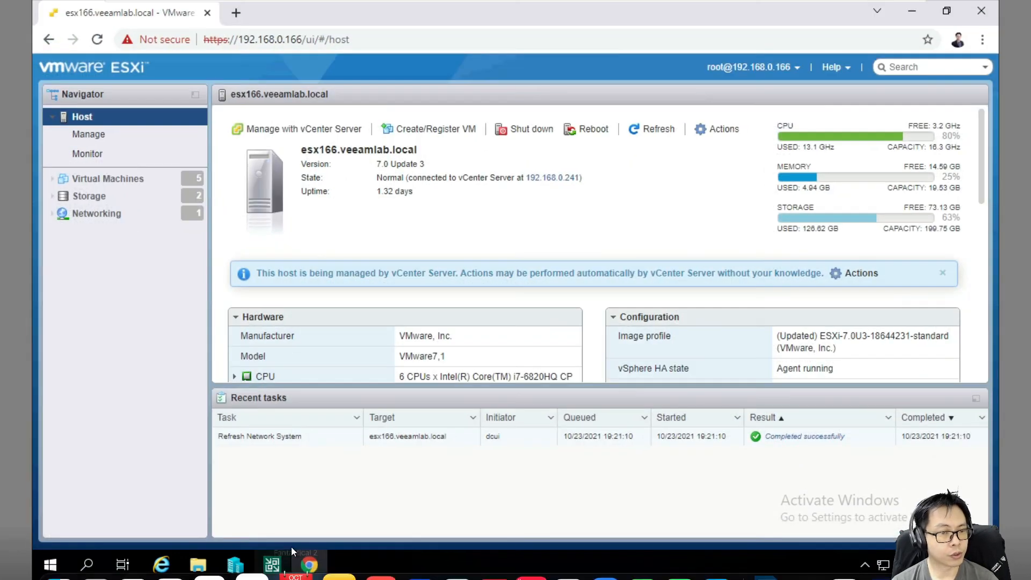
{"action": "left_click", "coordinate": [108, 180]}
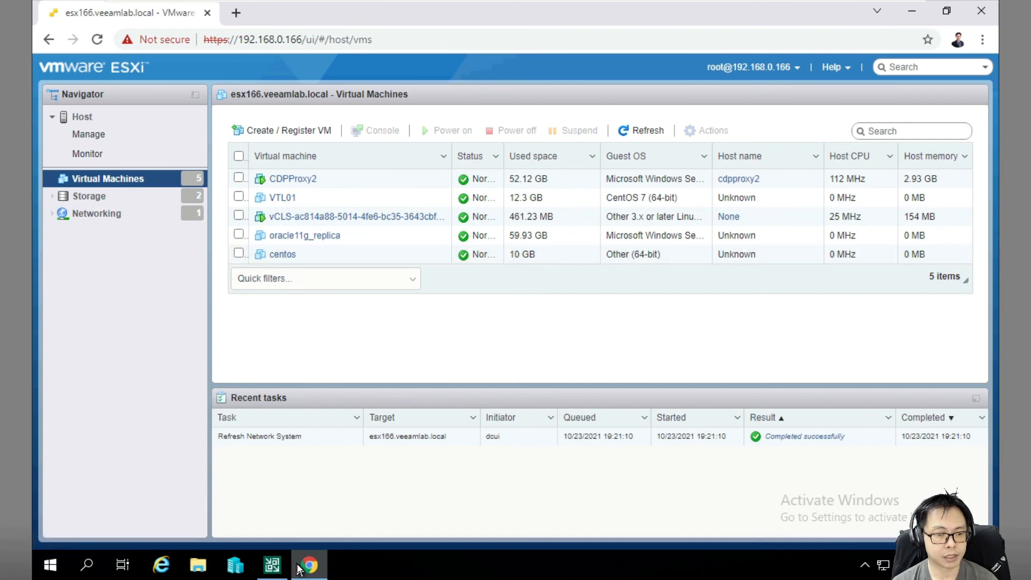
{"action": "left_click", "coordinate": [272, 567]}
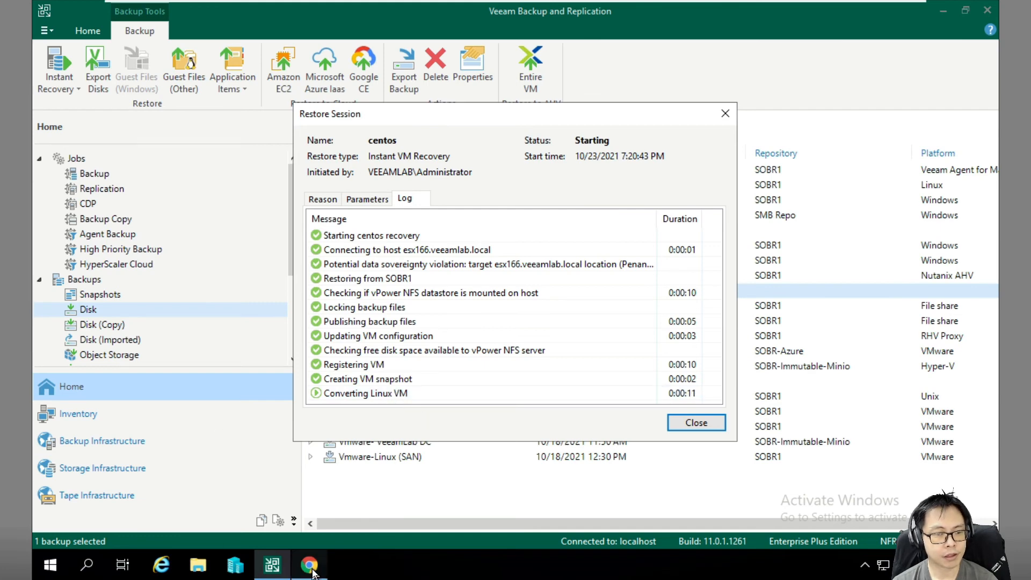
{"action": "mouse_move", "coordinate": [312, 571]}
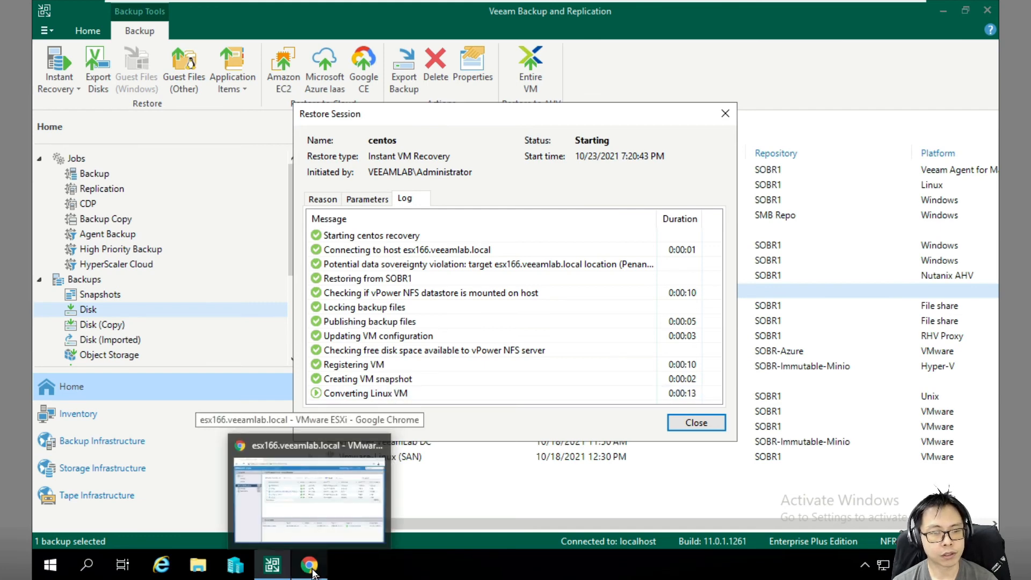
{"action": "left_click", "coordinate": [313, 573]}
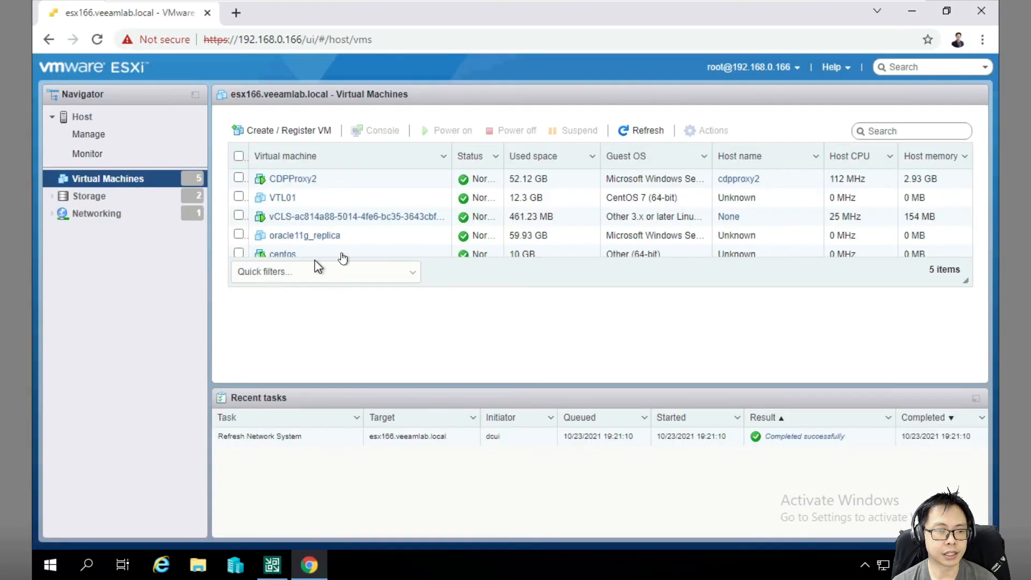
Open the centos VM's console in the ESXi Host Client to watch it boot.
{"action": "left_click", "coordinate": [278, 254]}
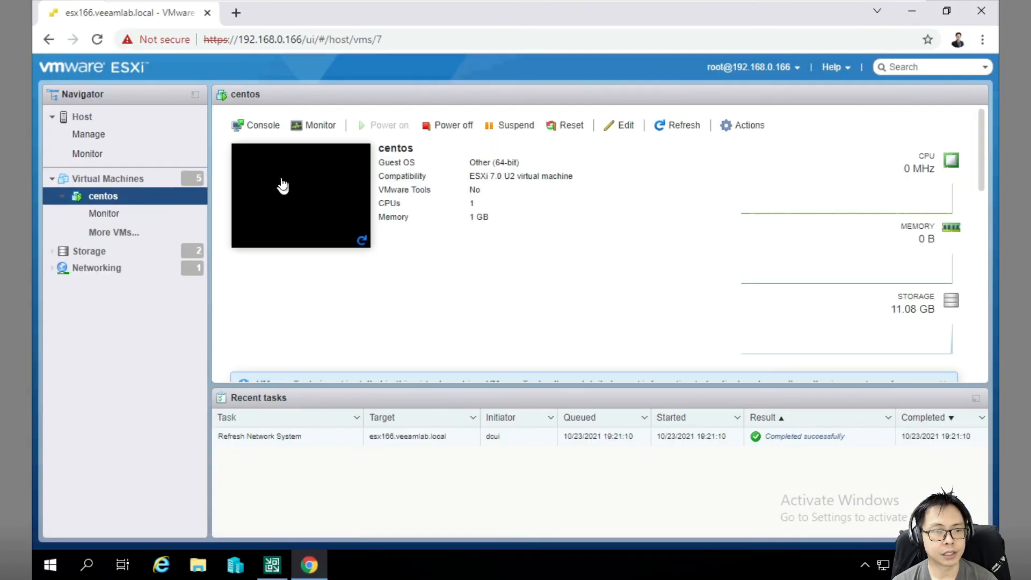
{"action": "left_click", "coordinate": [283, 186]}
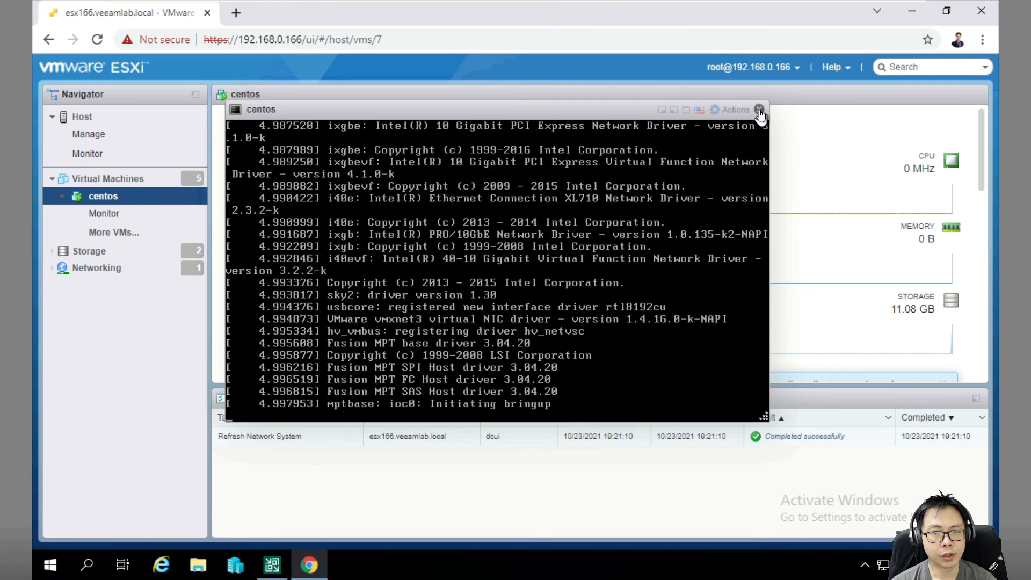
{"action": "left_click", "coordinate": [759, 110]}
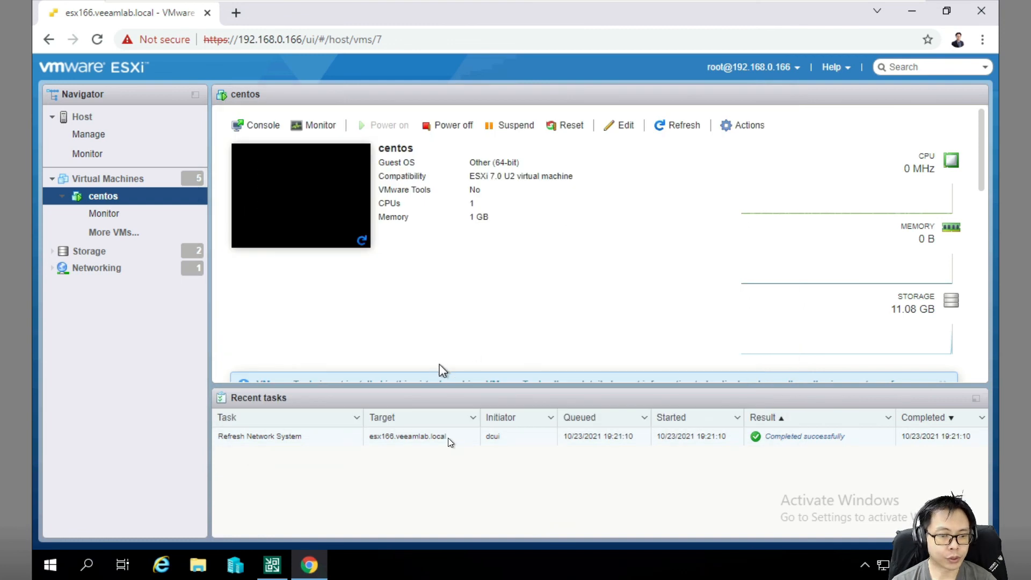
Alternate between Veeam's restore session log and the centos console until recovery succeeds, then close the log.
{"action": "left_click", "coordinate": [272, 565]}
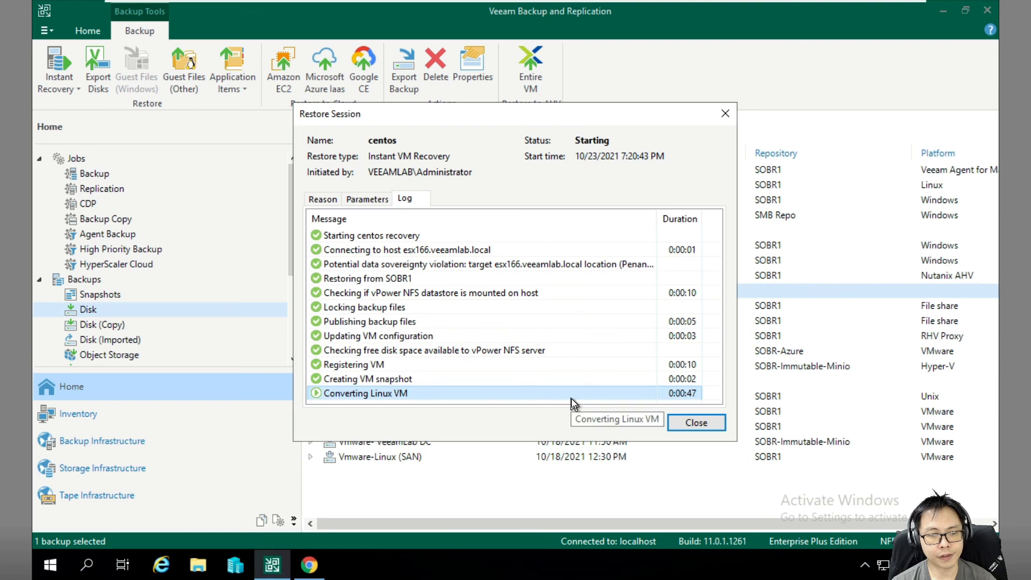
{"action": "left_click", "coordinate": [309, 565]}
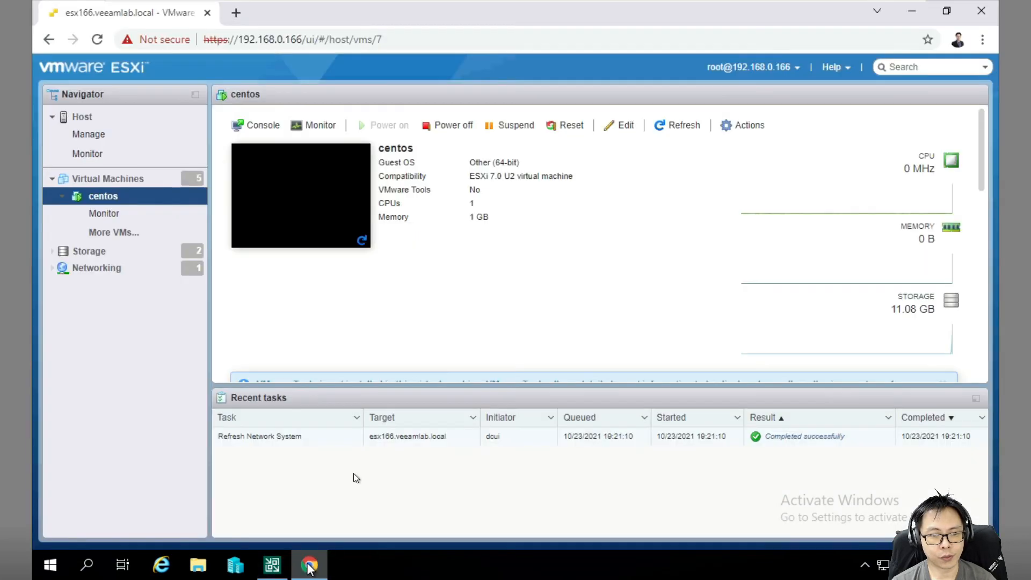
{"action": "left_click", "coordinate": [315, 175]}
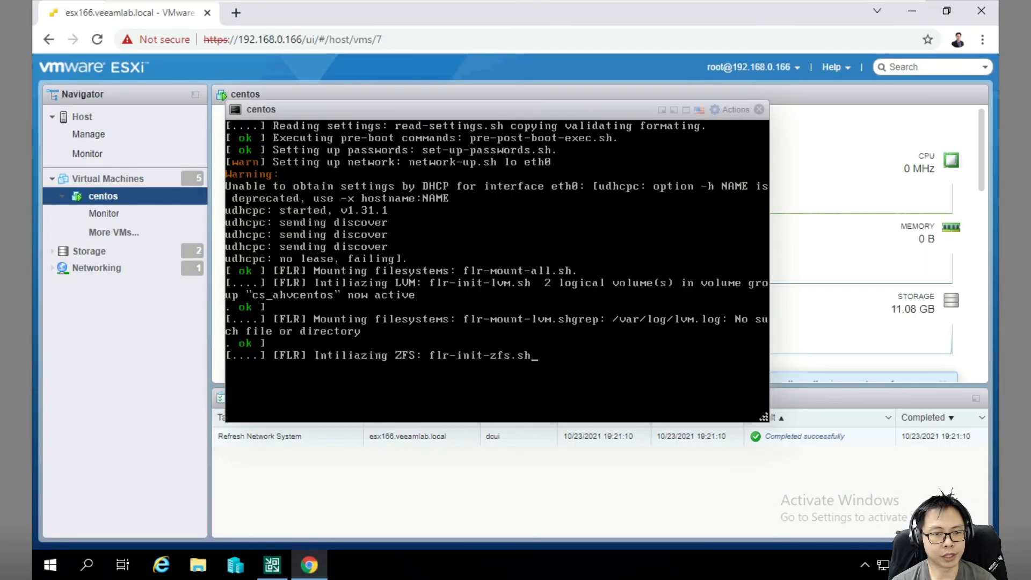
{"action": "left_click", "coordinate": [271, 565]}
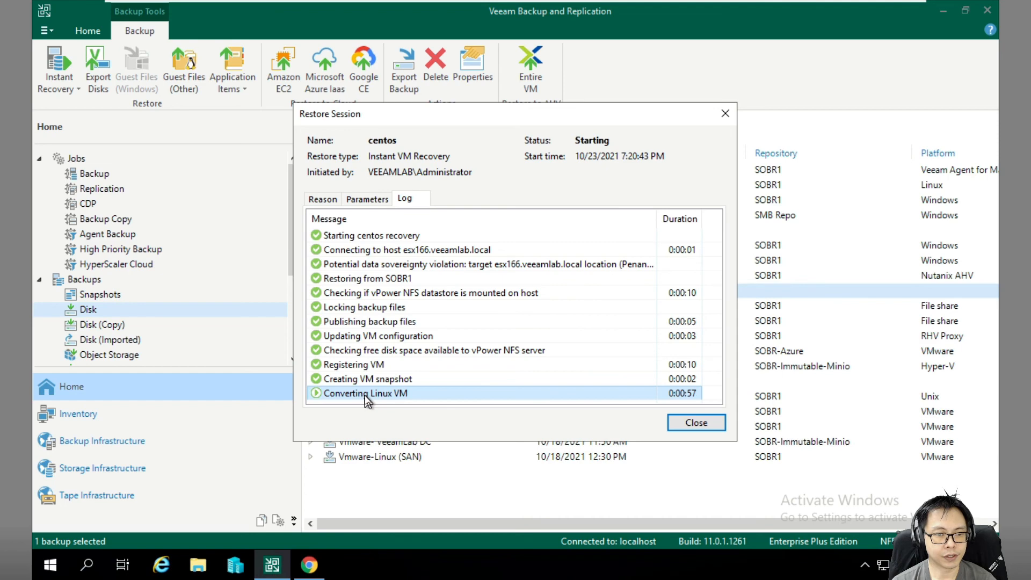
{"action": "left_click", "coordinate": [309, 565]}
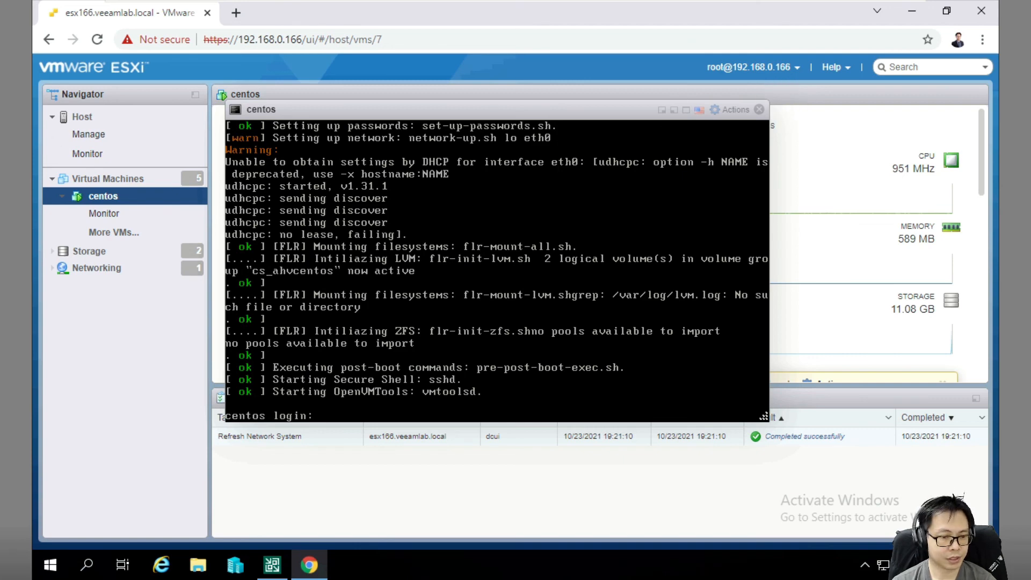
{"action": "left_click", "coordinate": [272, 571]}
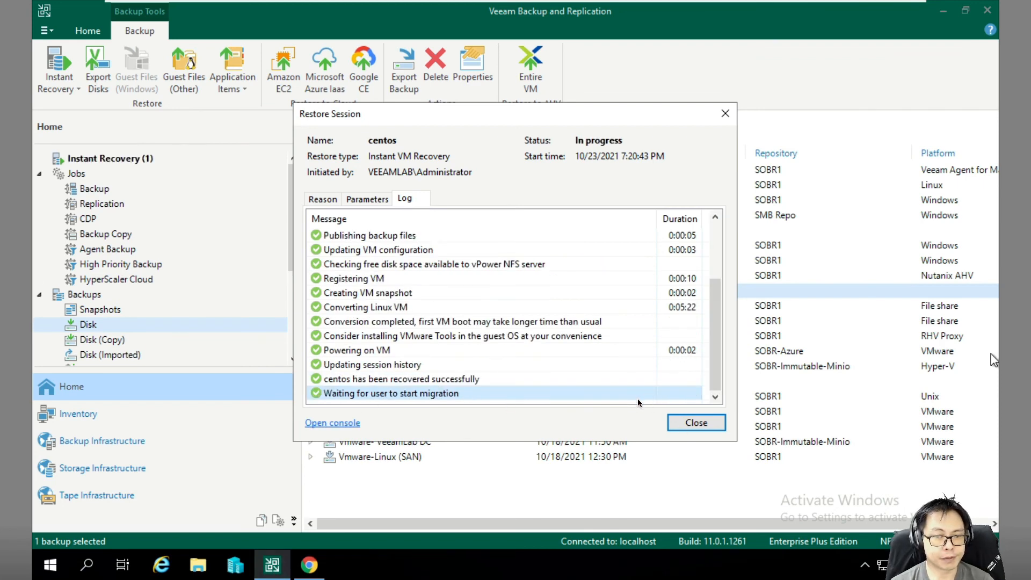
{"action": "left_click", "coordinate": [696, 423]}
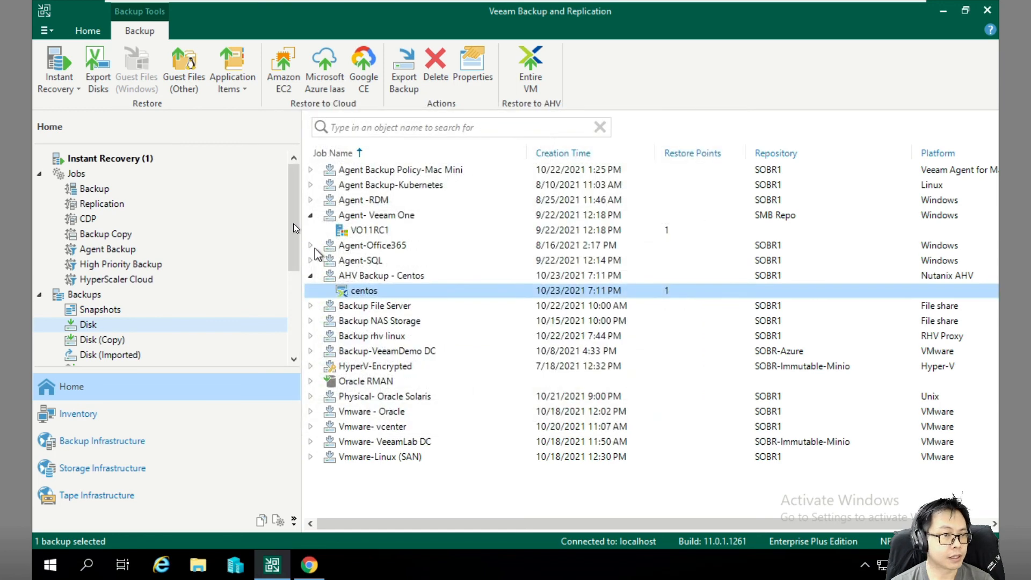
View Veeam's Instant Recovery sessions, then close the centos console and list the ESXi host's virtual machines.
{"action": "left_click", "coordinate": [142, 158]}
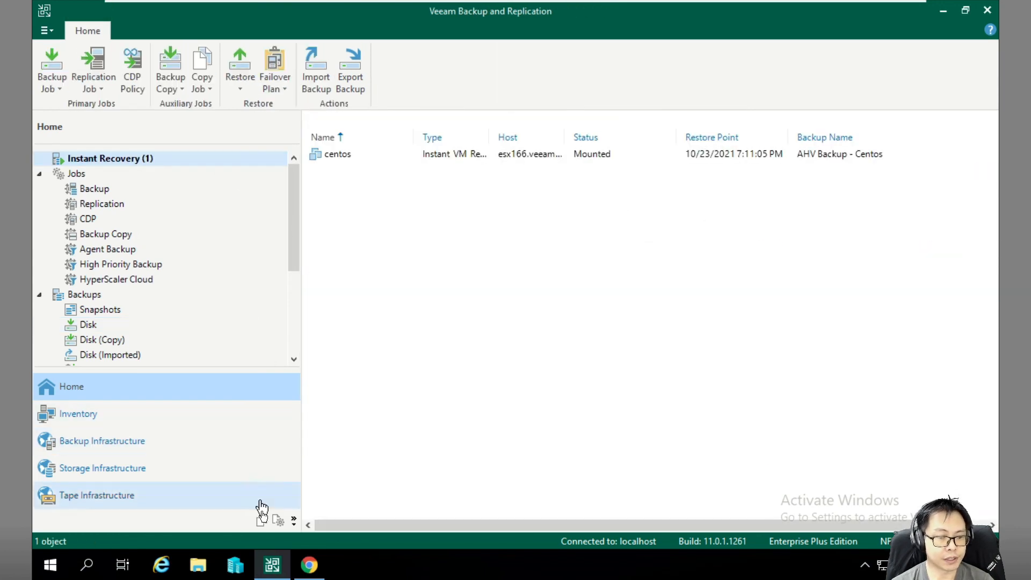
{"action": "left_click", "coordinate": [309, 565]}
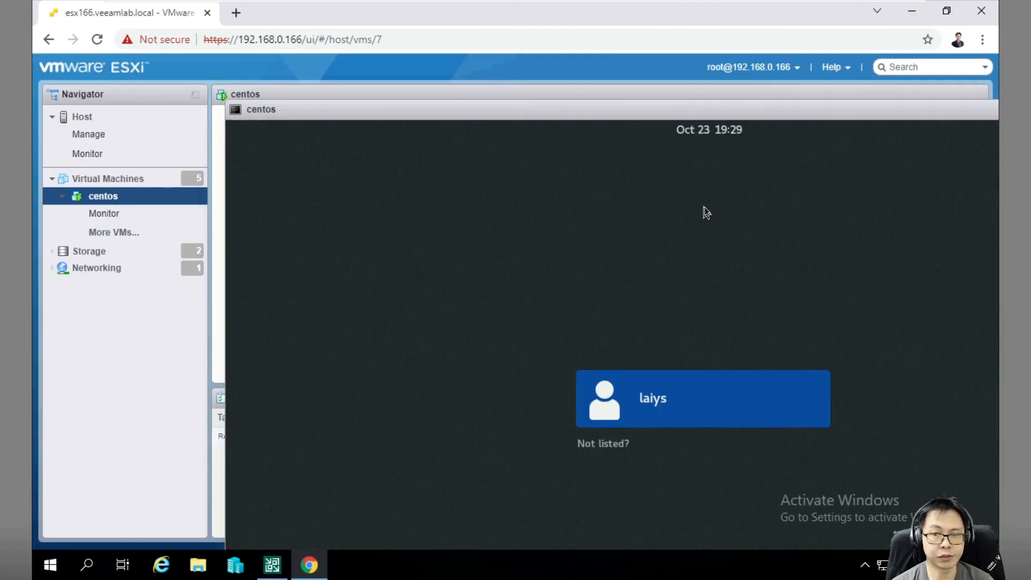
{"action": "left_click_drag", "start_coordinate": [695, 106], "coordinate": [418, 99]}
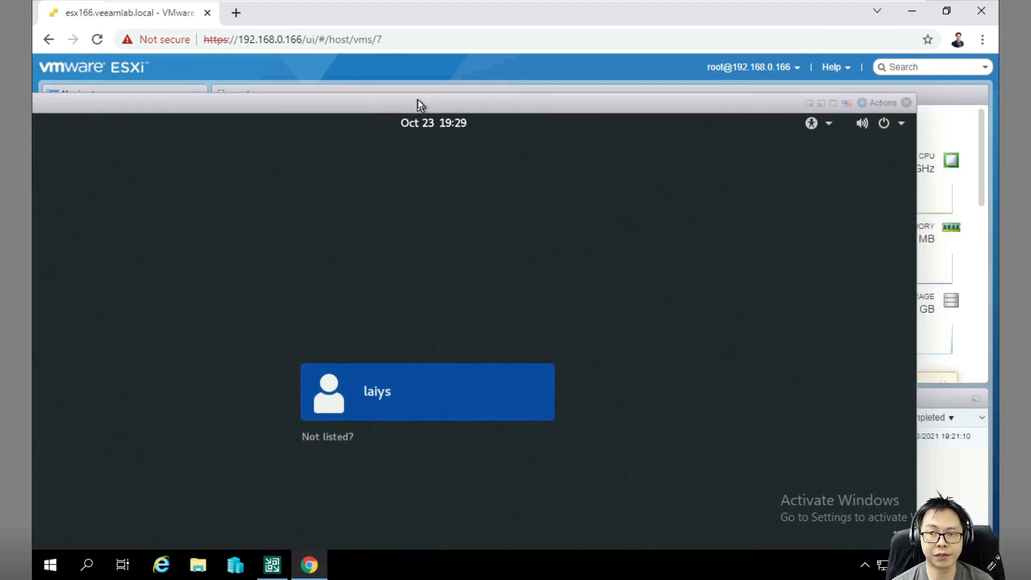
{"action": "left_click", "coordinate": [906, 102]}
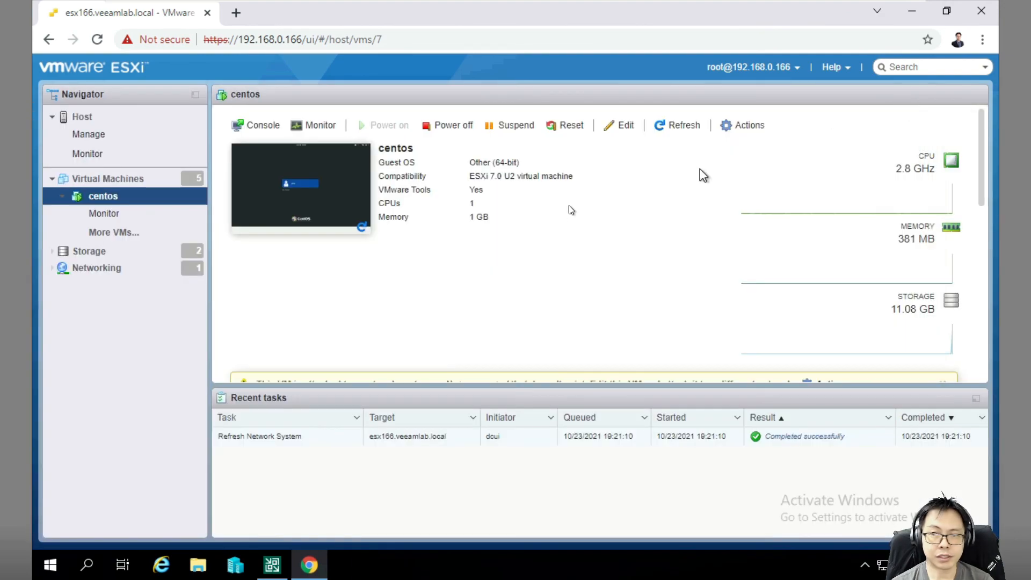
{"action": "left_click", "coordinate": [130, 182]}
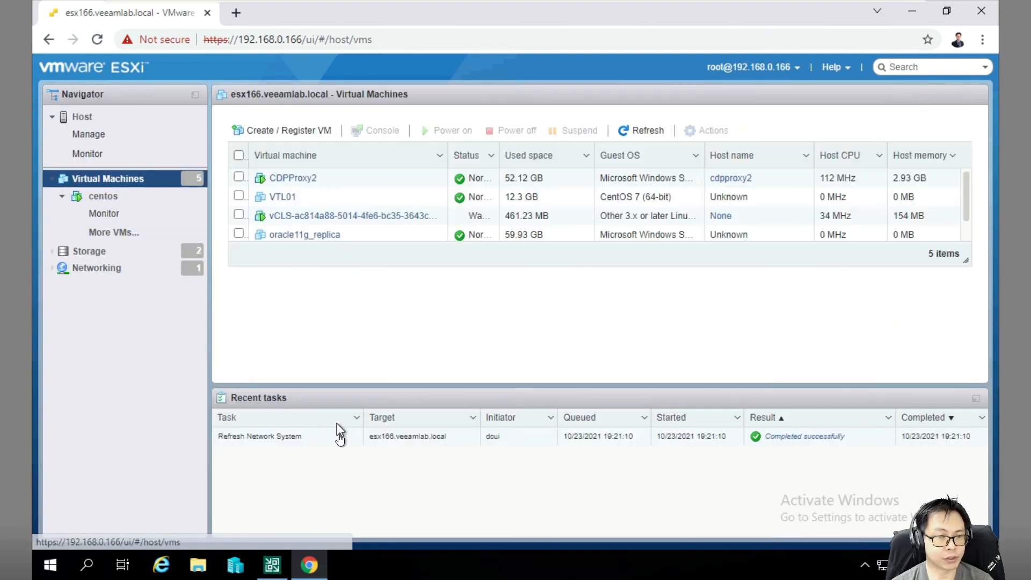
{"action": "left_click", "coordinate": [282, 568]}
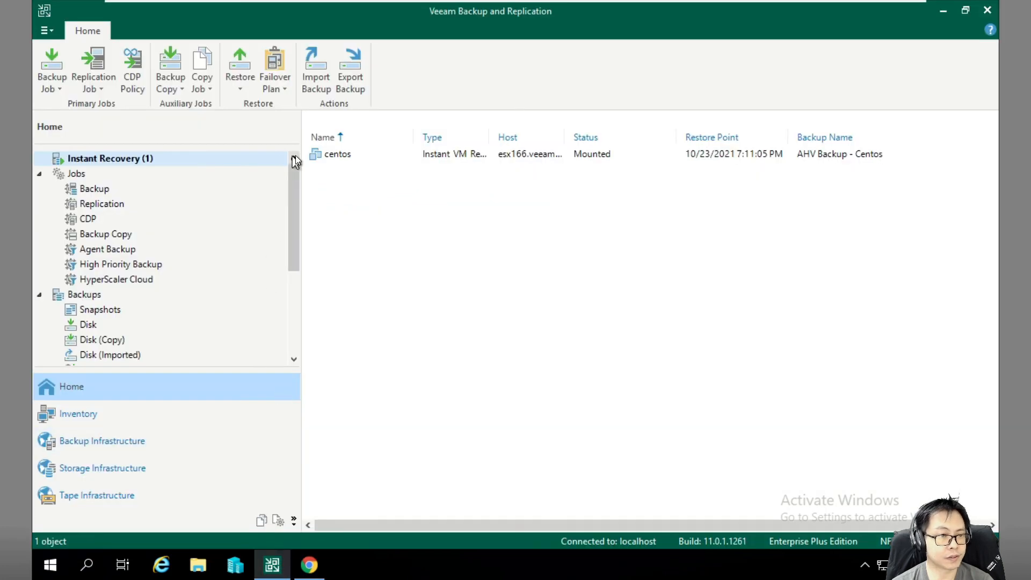
Stop publishing the centos instant recovery, confirm it, and dismiss the progress once unmounting finishes.
{"action": "right_click", "coordinate": [313, 156]}
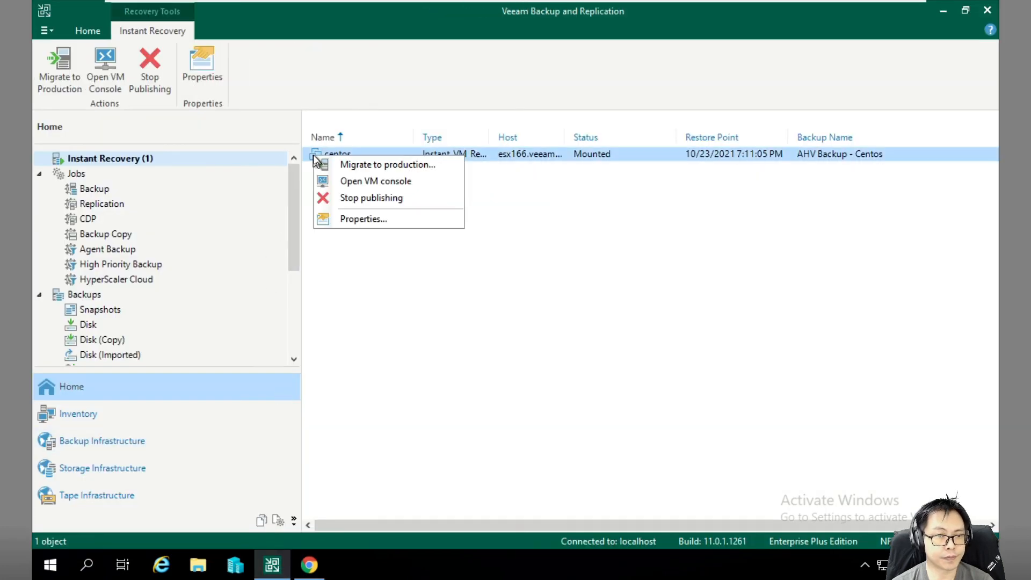
{"action": "left_click", "coordinate": [372, 198]}
{"action": "left_click", "coordinate": [573, 302]}
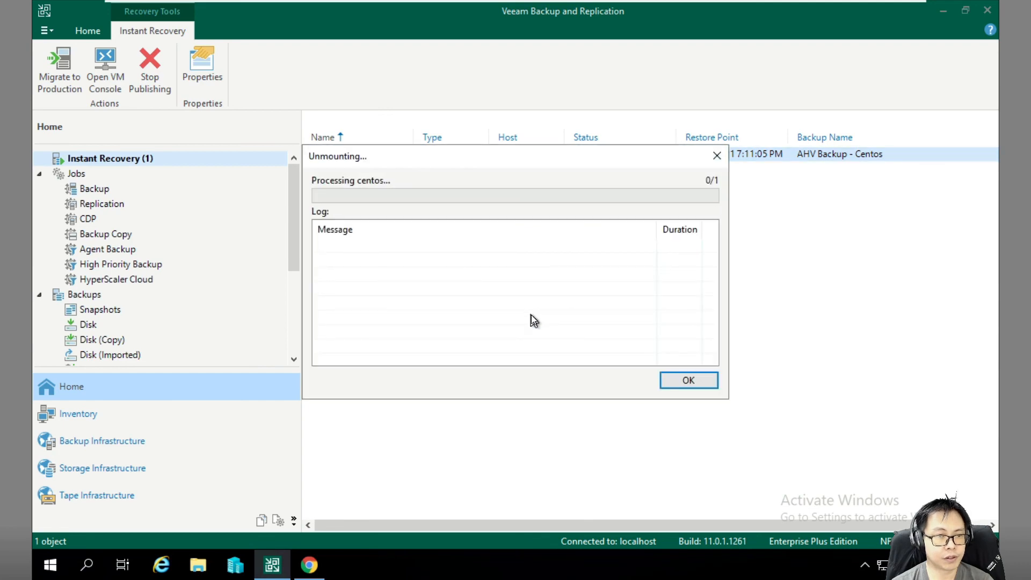
{"action": "left_click", "coordinate": [310, 565]}
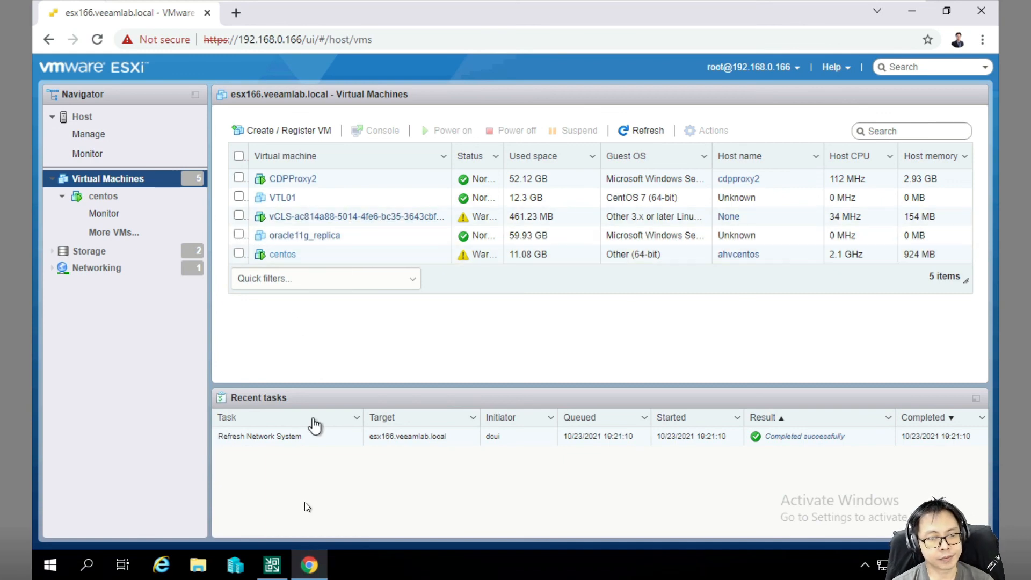
{"action": "mouse_move", "coordinate": [278, 562]}
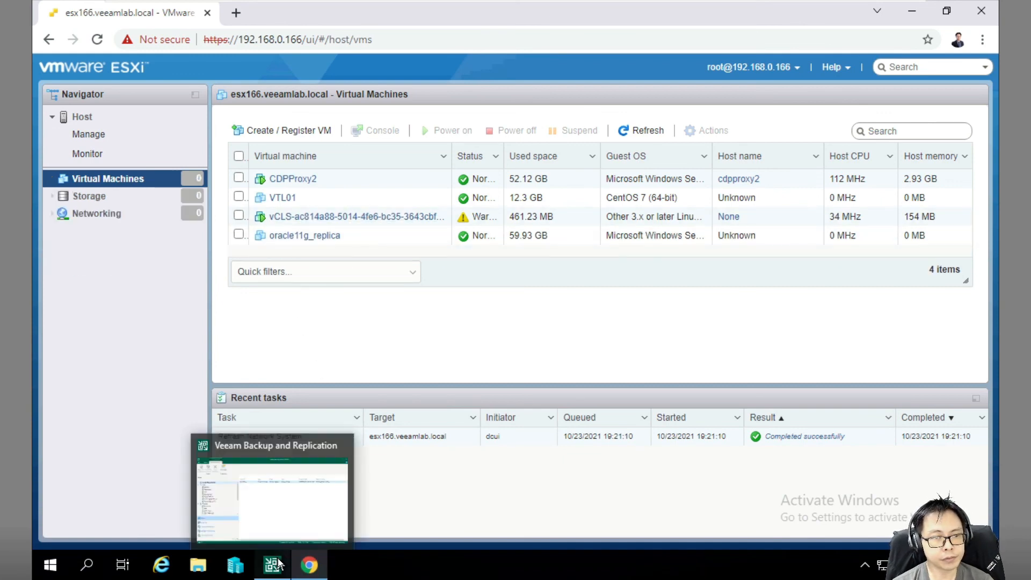
{"action": "left_click", "coordinate": [279, 562]}
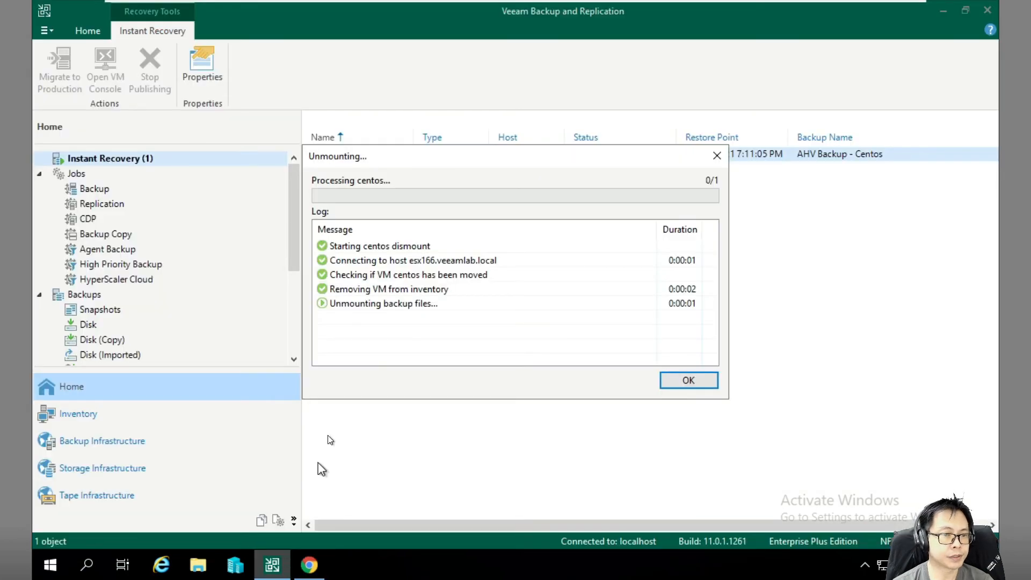
{"action": "left_click", "coordinate": [672, 381]}
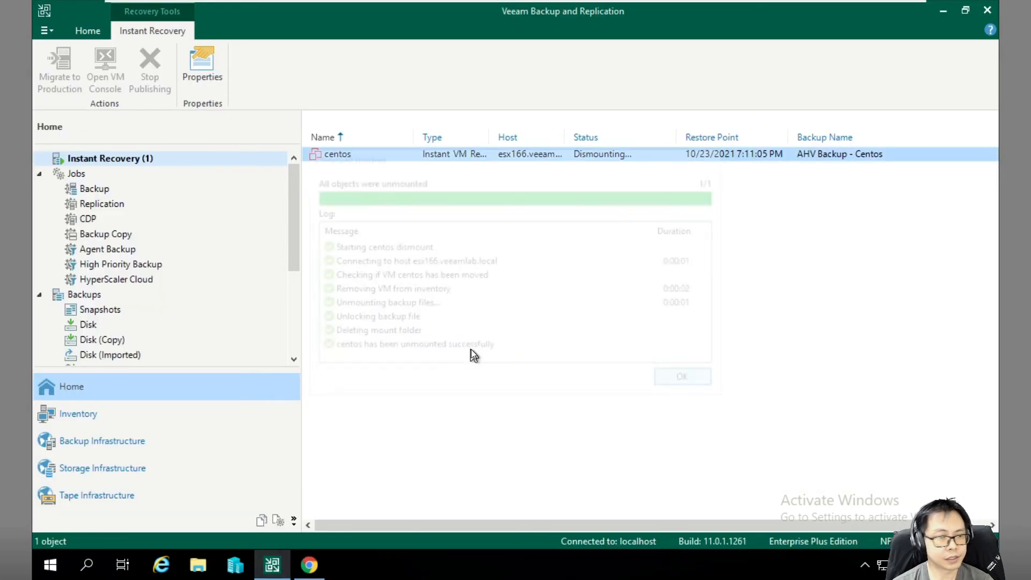
{"action": "left_click_drag", "start_coordinate": [294, 237], "coordinate": [272, 235]}
Show the backup jobs list, then start a Nutanix backup copy job and cancel the wizard.
{"action": "left_click", "coordinate": [88, 182]}
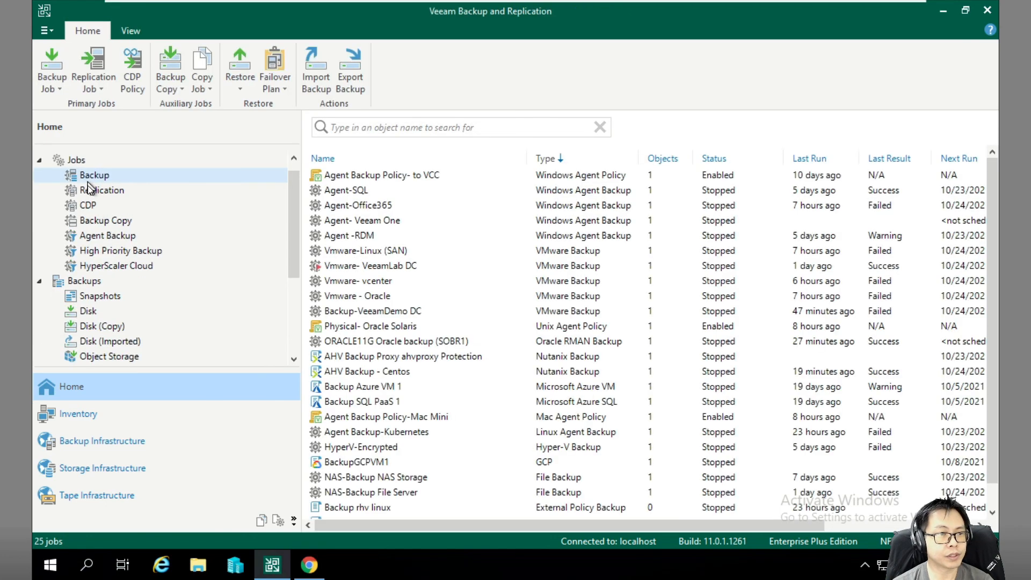
{"action": "left_click", "coordinate": [170, 90]}
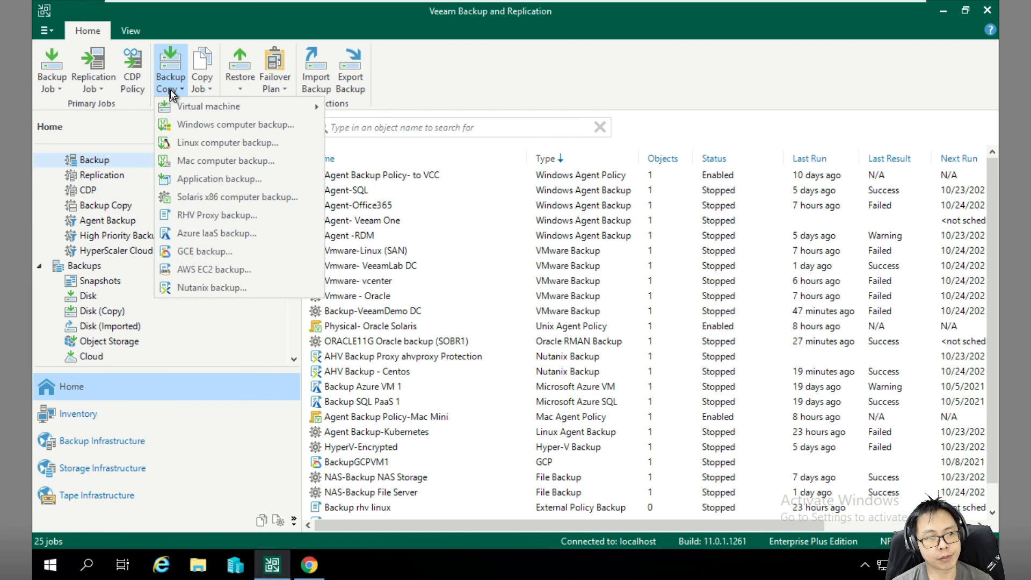
{"action": "left_click", "coordinate": [222, 288]}
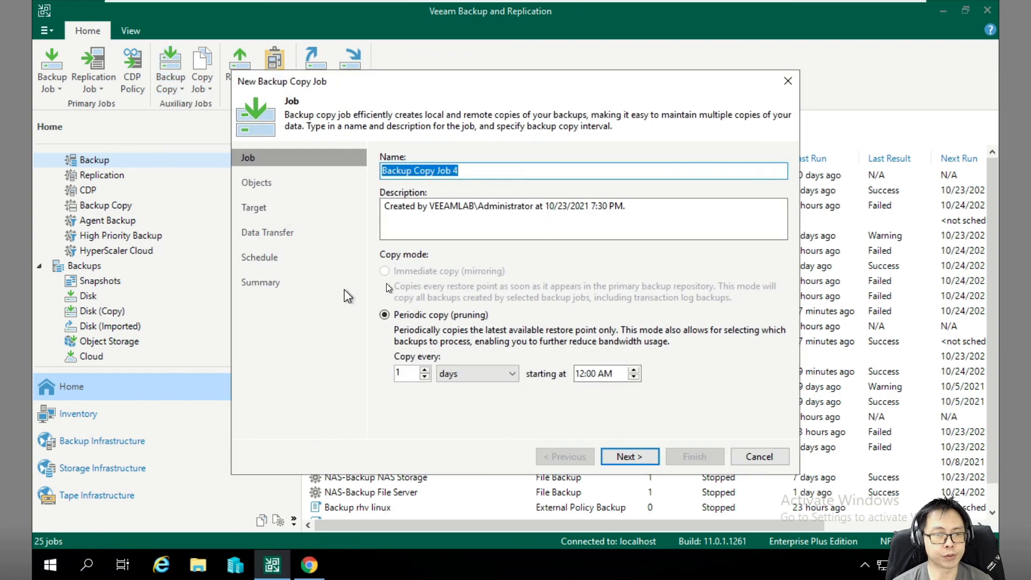
{"action": "left_click", "coordinate": [748, 456]}
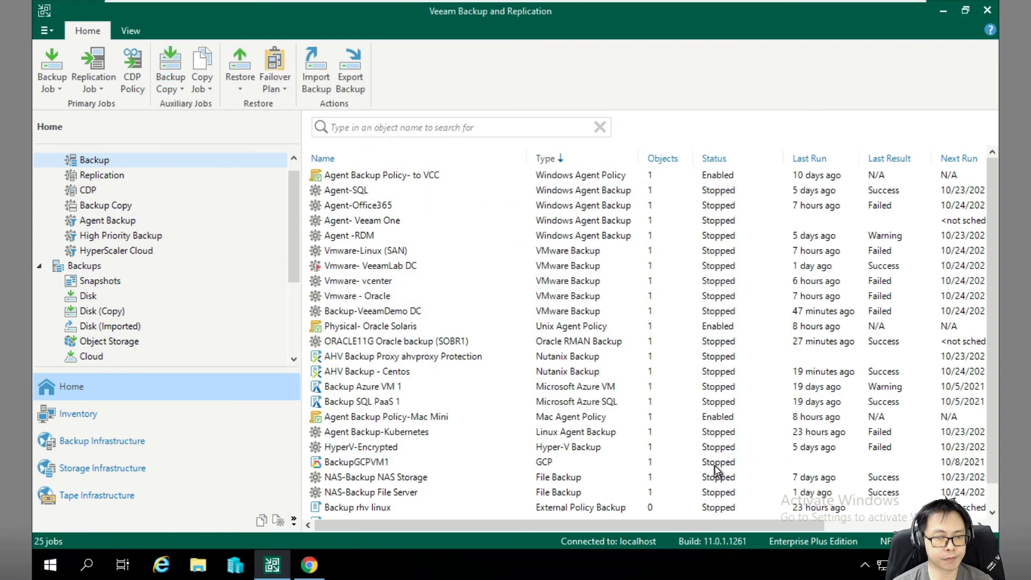
{"action": "left_click_drag", "start_coordinate": [298, 262], "coordinate": [298, 265]}
Open the Disk backups list and bring up the context menu for centos under 'AHV Backup - Centos'.
{"action": "left_click", "coordinate": [86, 291]}
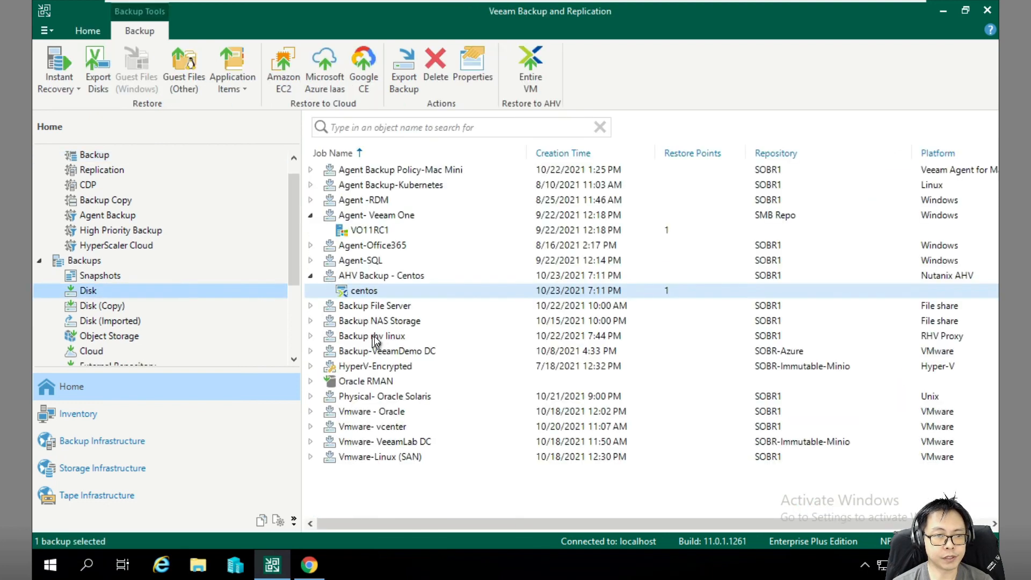
{"action": "left_click", "coordinate": [390, 289]}
{"action": "right_click", "coordinate": [390, 290]}
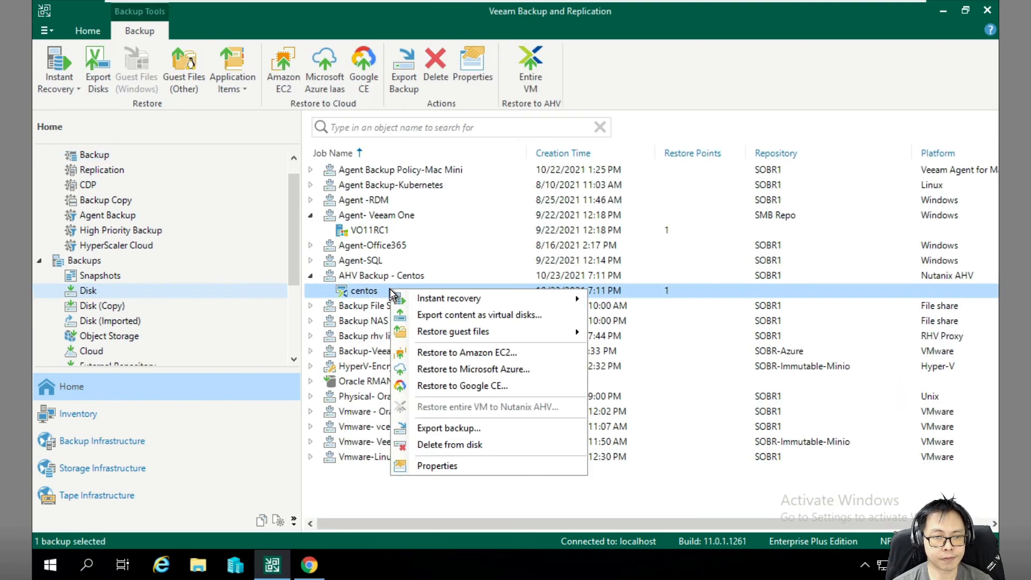